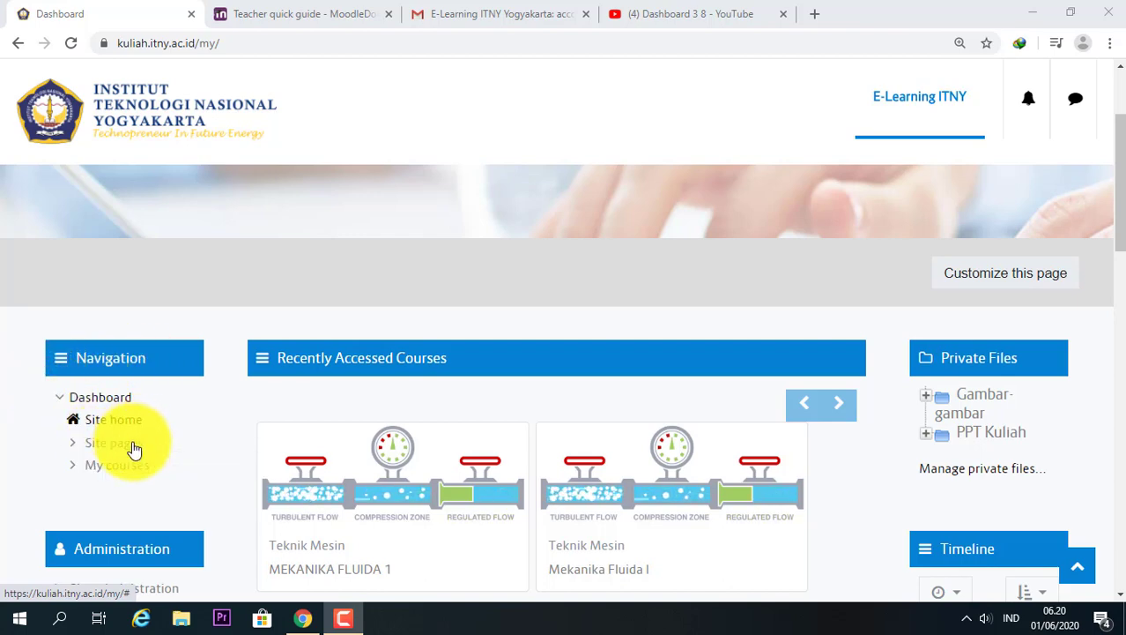
Expand Site administration and its Courses branch in the Administration block to view the course management entry, and collapse it again.
{"action": "scroll", "coordinate": [132, 448], "scroll_direction": "down", "scroll_amount": 2}
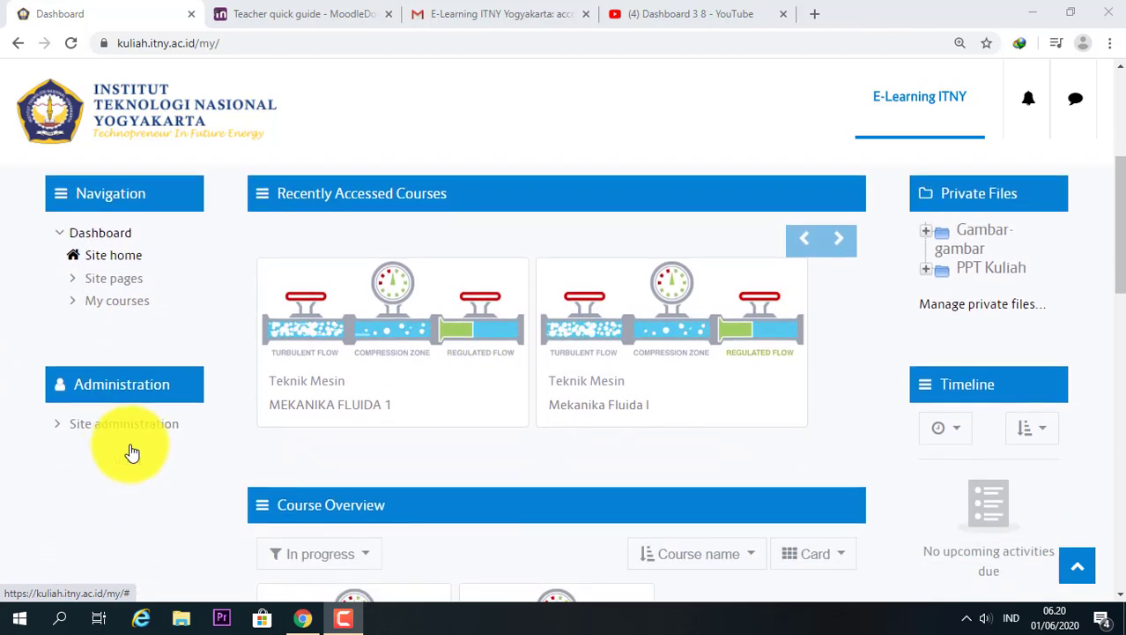
{"action": "left_click", "coordinate": [56, 428]}
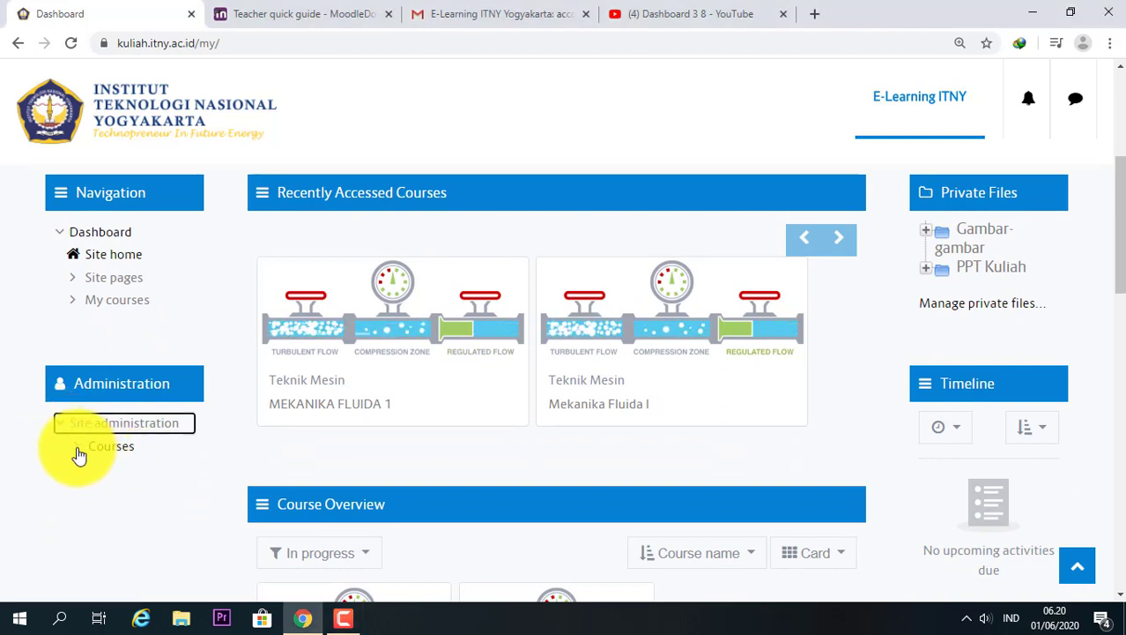
{"action": "left_click", "coordinate": [80, 450]}
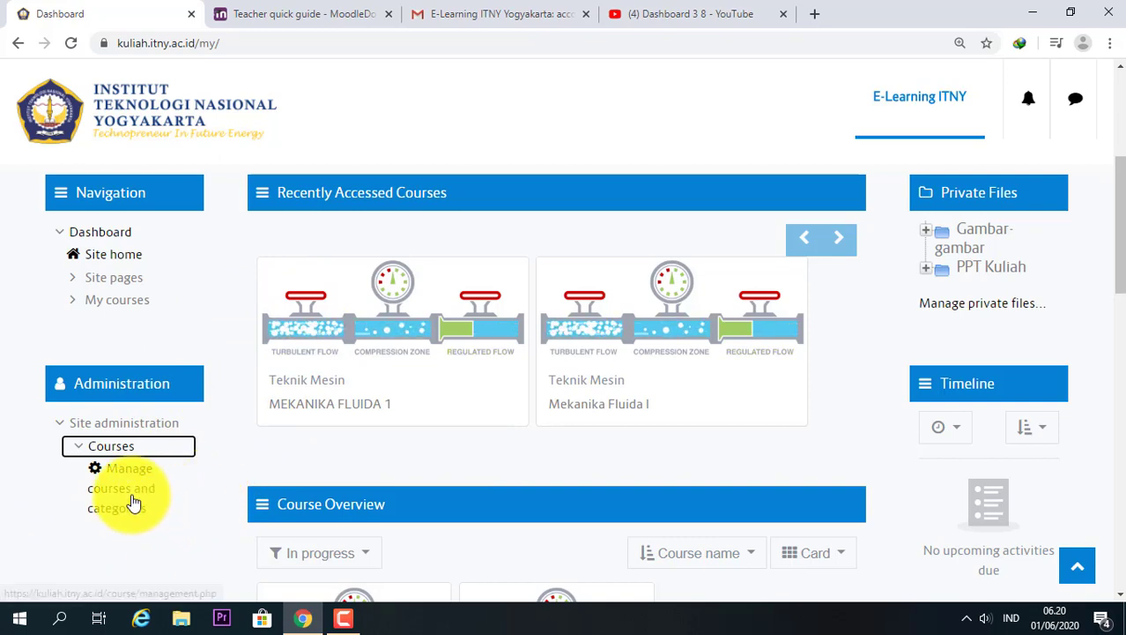
{"action": "left_click", "coordinate": [82, 450]}
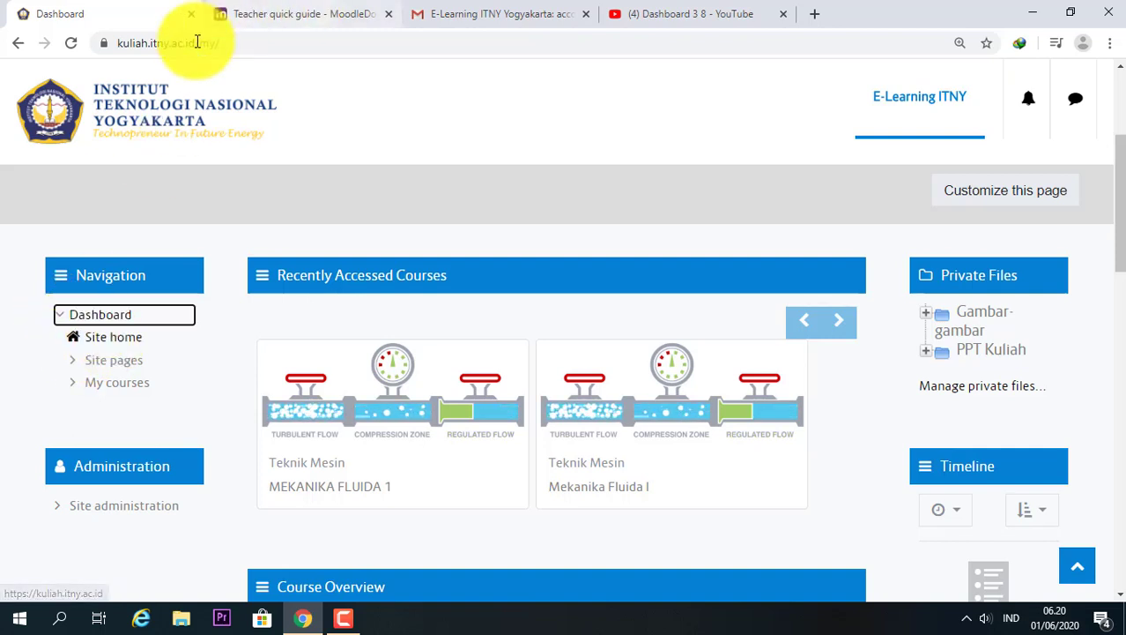
Expand Site pages and My courses in the Navigation block to view their entries, and dismiss the low disk space notification.
{"action": "left_click", "coordinate": [78, 361]}
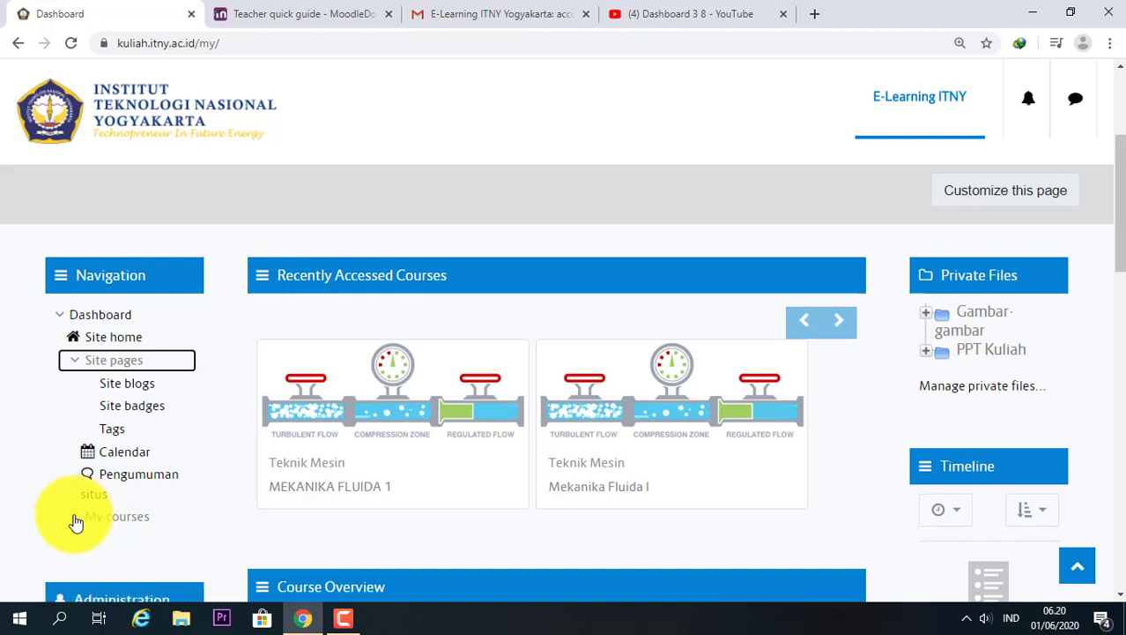
{"action": "scroll", "coordinate": [84, 514], "scroll_direction": "down", "scroll_amount": 2}
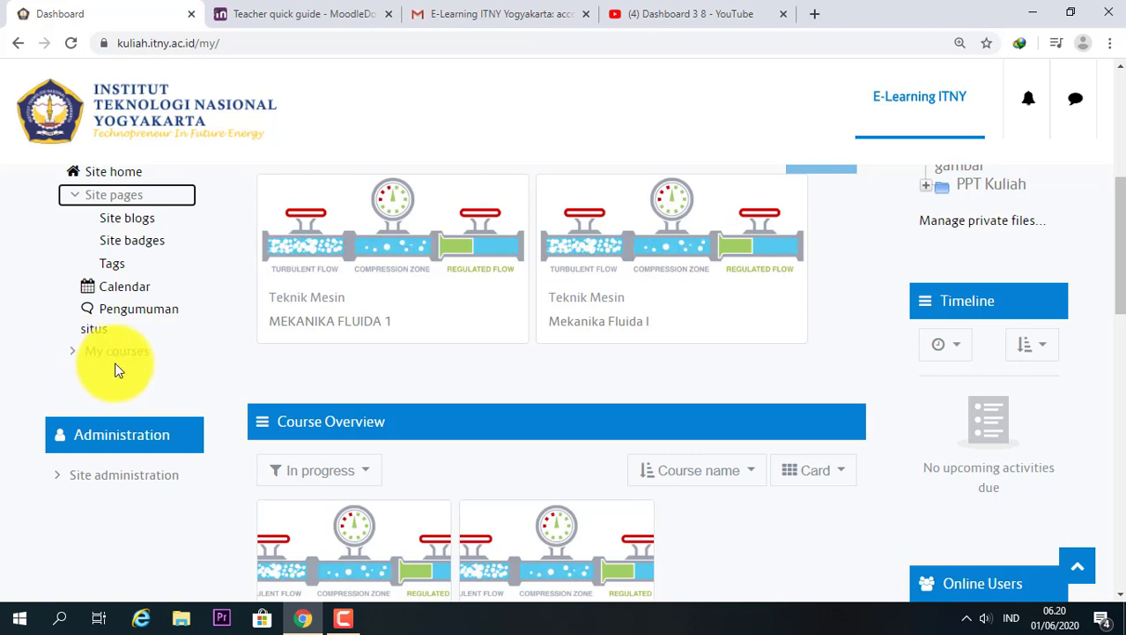
{"action": "left_click", "coordinate": [72, 352]}
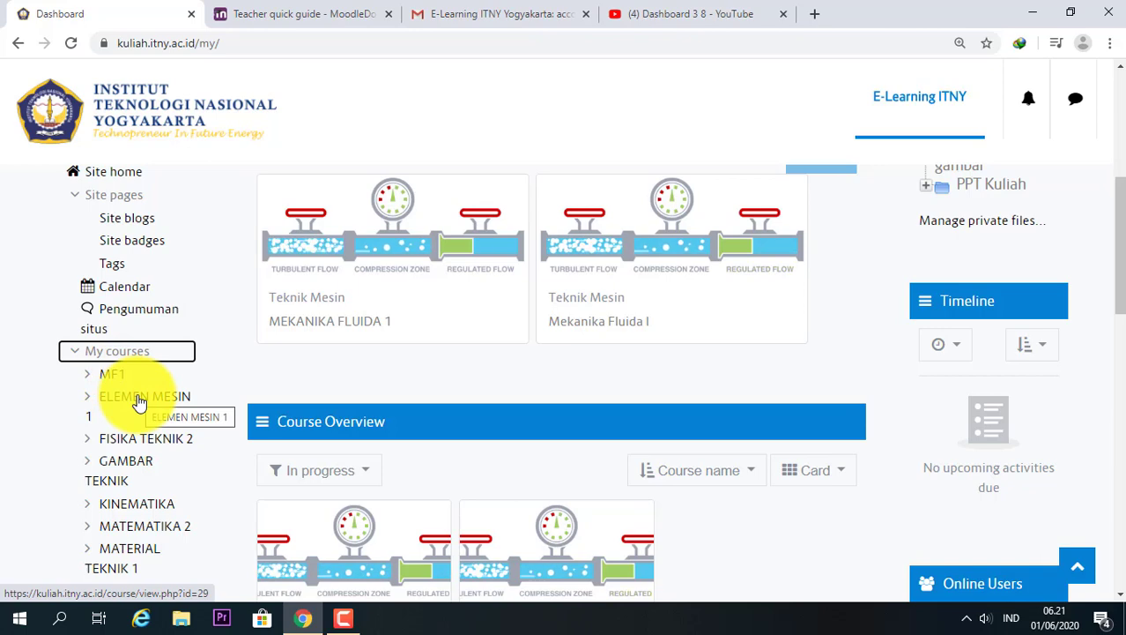
{"action": "scroll", "coordinate": [142, 399], "scroll_direction": "down", "scroll_amount": 2}
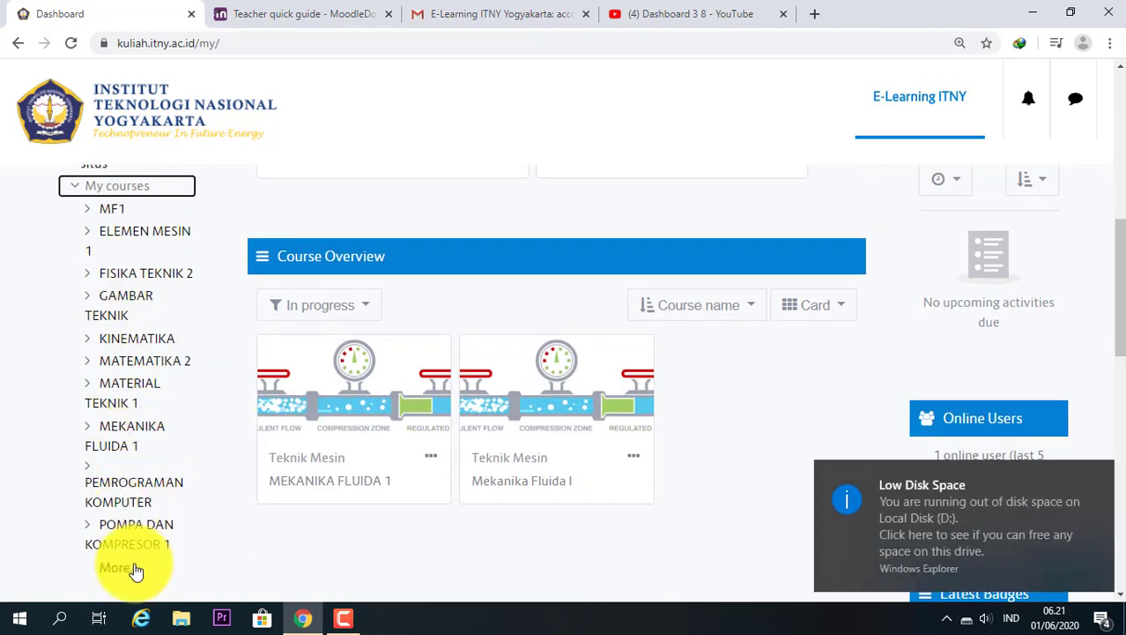
{"action": "left_click", "coordinate": [1107, 479]}
Open the account's own profile page and look through its user details, course details, reports and login activity.
{"action": "scroll", "coordinate": [216, 441], "scroll_direction": "up", "scroll_amount": 6}
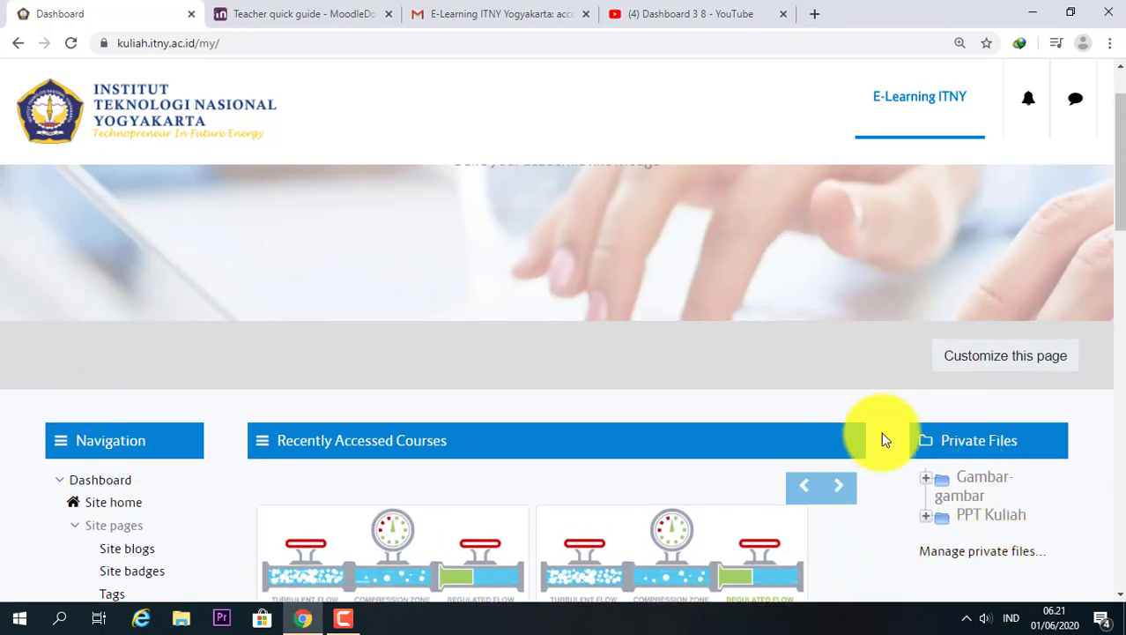
{"action": "scroll", "coordinate": [1022, 221], "scroll_direction": "up", "scroll_amount": 2}
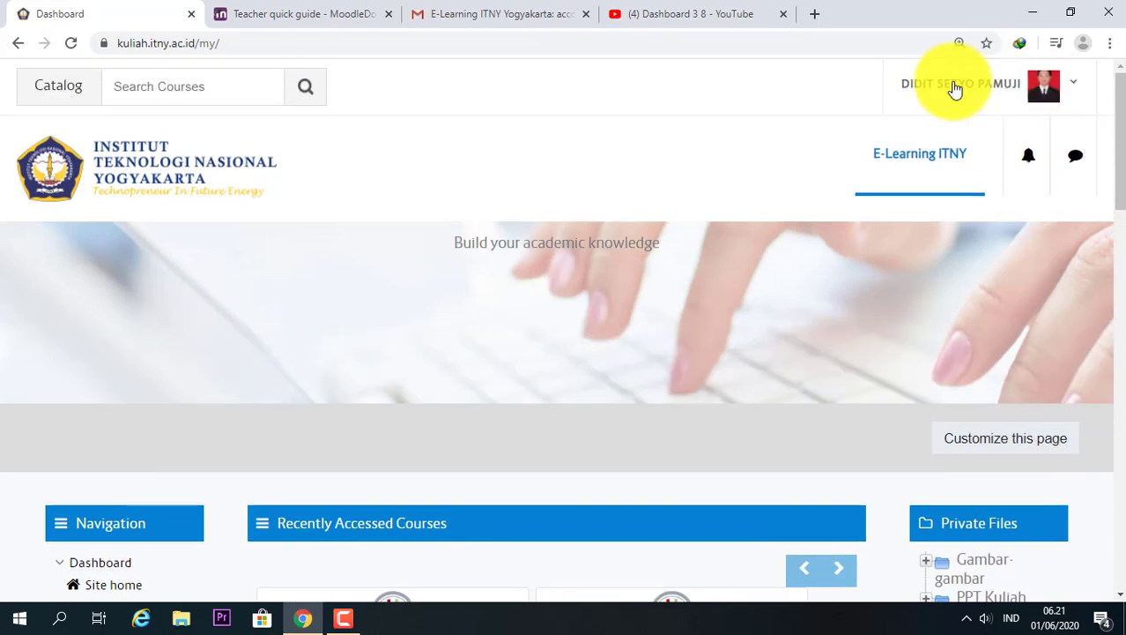
{"action": "left_click", "coordinate": [1076, 88]}
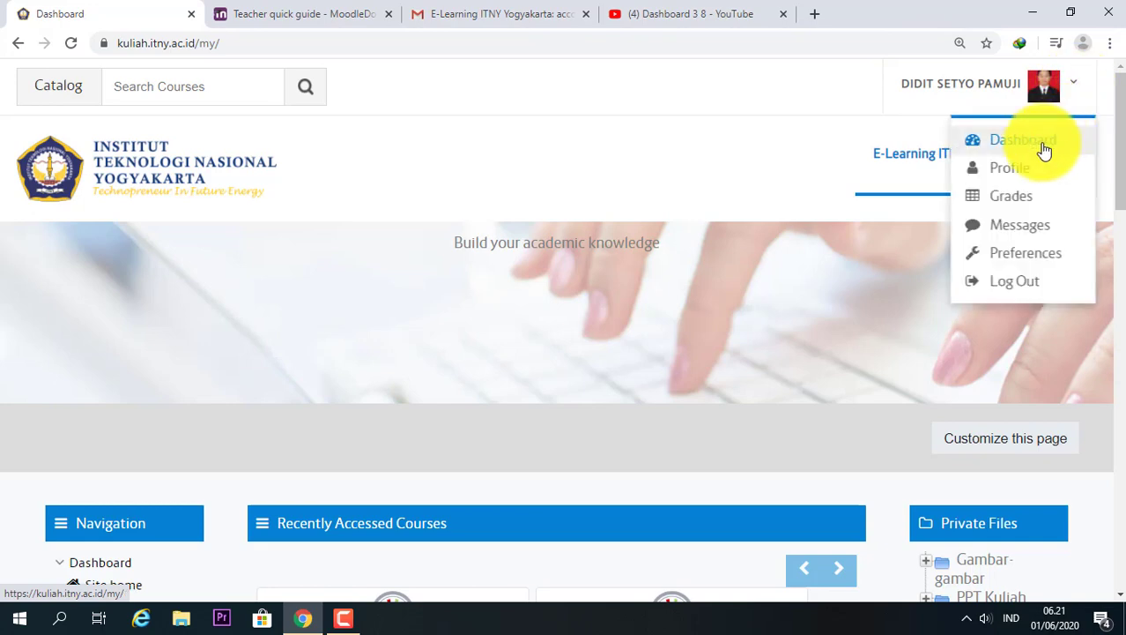
{"action": "left_click", "coordinate": [1012, 177]}
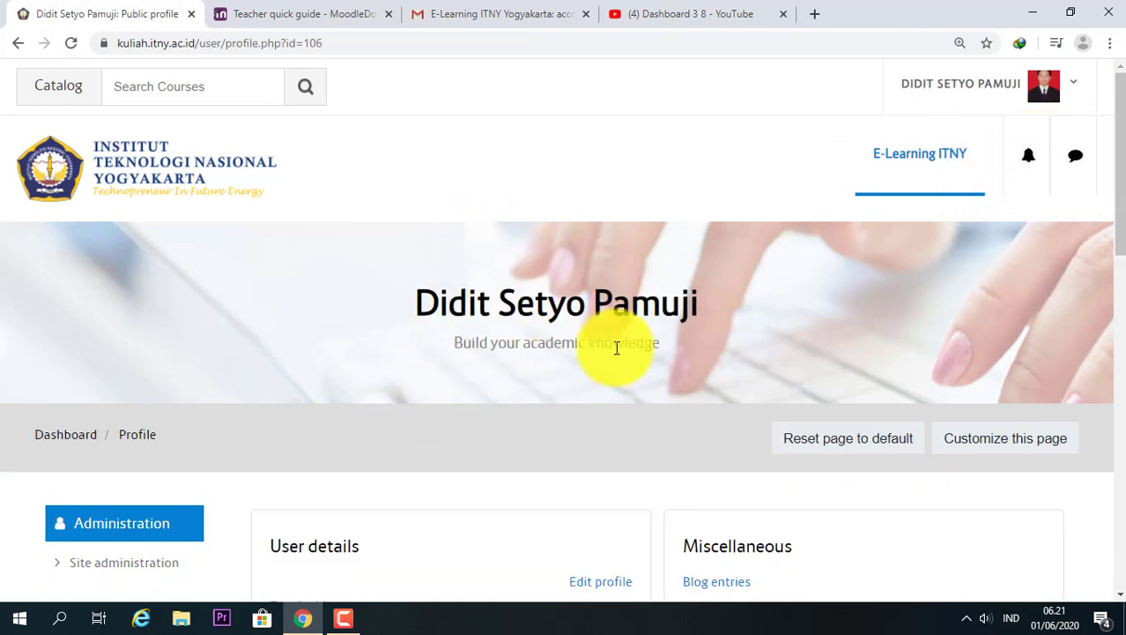
{"action": "scroll", "coordinate": [617, 346], "scroll_direction": "down", "scroll_amount": 3}
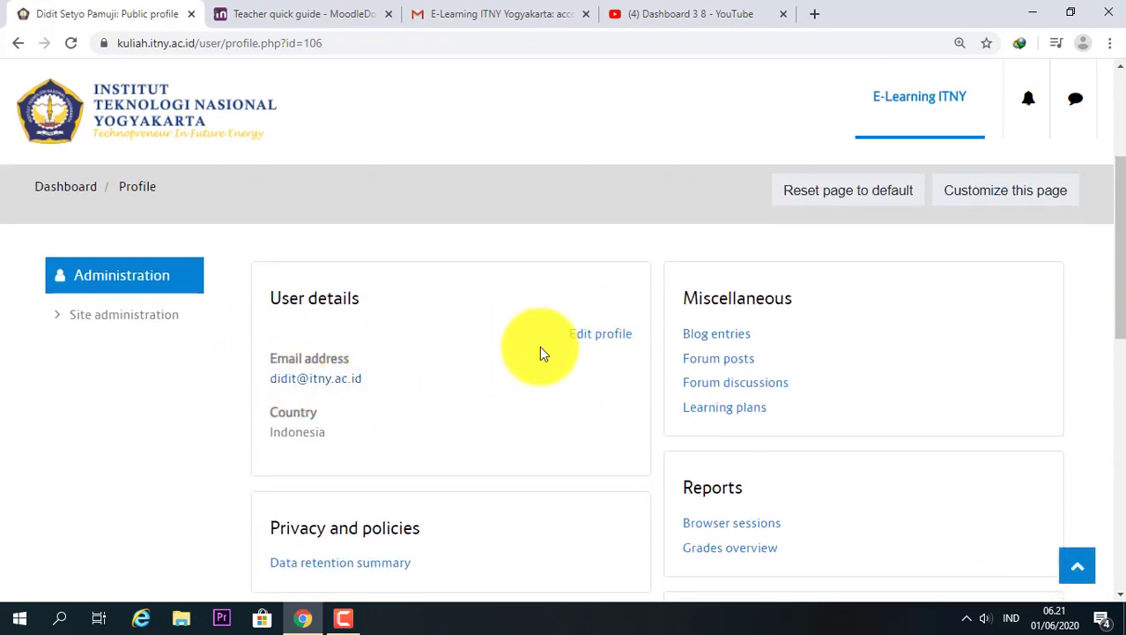
{"action": "scroll", "coordinate": [588, 345], "scroll_direction": "down", "scroll_amount": 5}
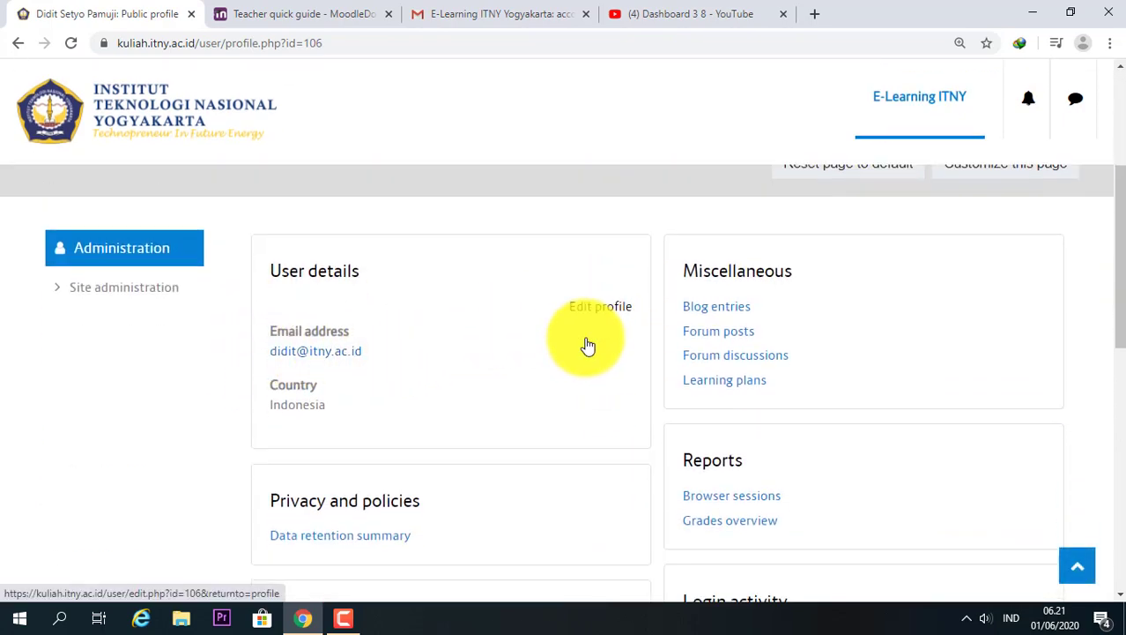
{"action": "scroll", "coordinate": [588, 346], "scroll_direction": "up", "scroll_amount": 8}
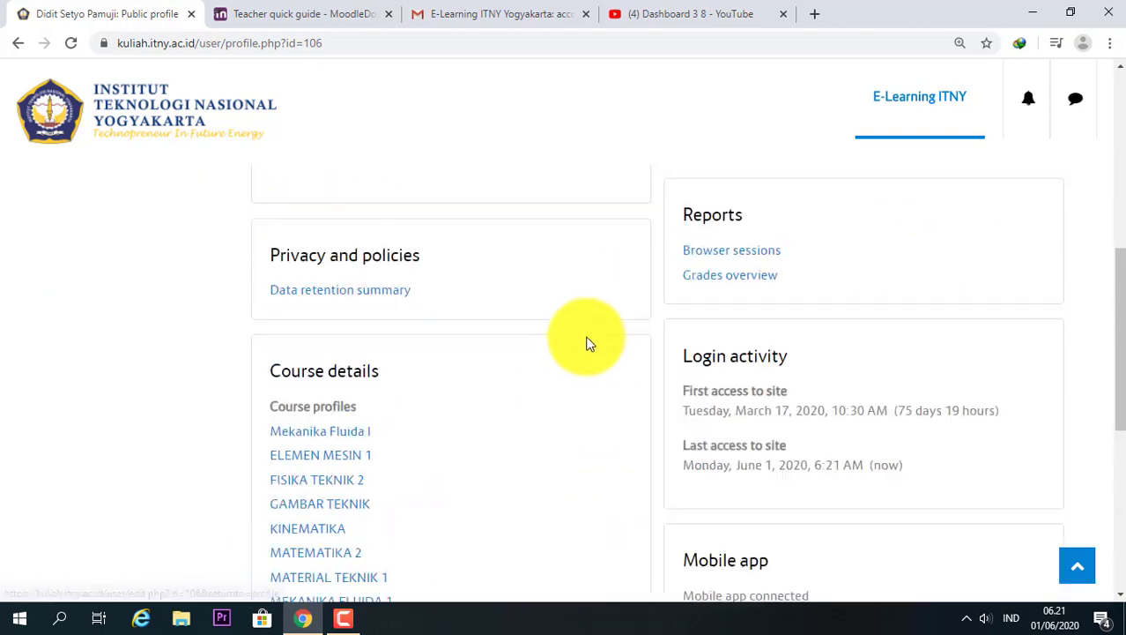
Open the profile for editing and examine its general fields, description, user picture and optional sections.
{"action": "left_click", "coordinate": [601, 500]}
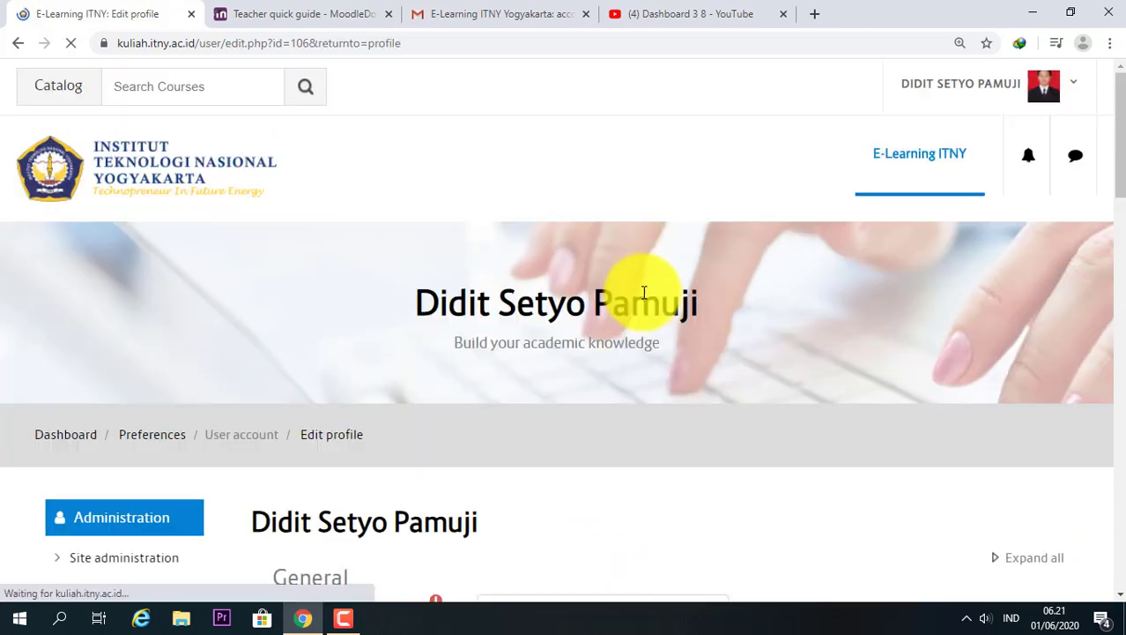
{"action": "scroll", "coordinate": [640, 282], "scroll_direction": "down", "scroll_amount": 3}
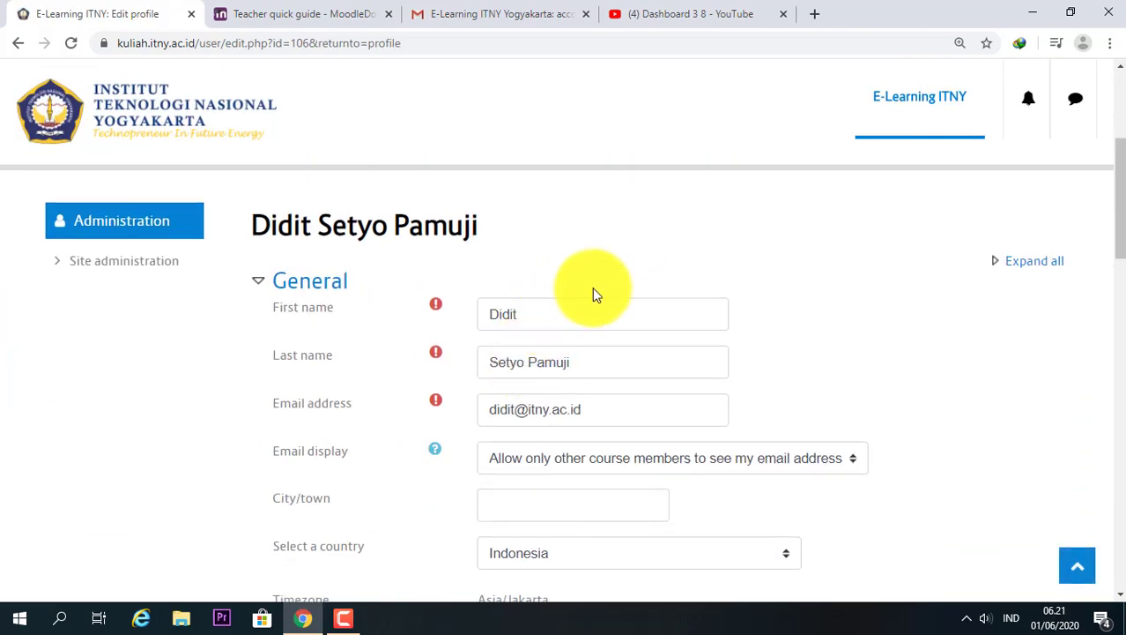
{"action": "scroll", "coordinate": [604, 370], "scroll_direction": "down", "scroll_amount": 2}
{"action": "scroll", "coordinate": [604, 370], "scroll_direction": "down", "scroll_amount": 4}
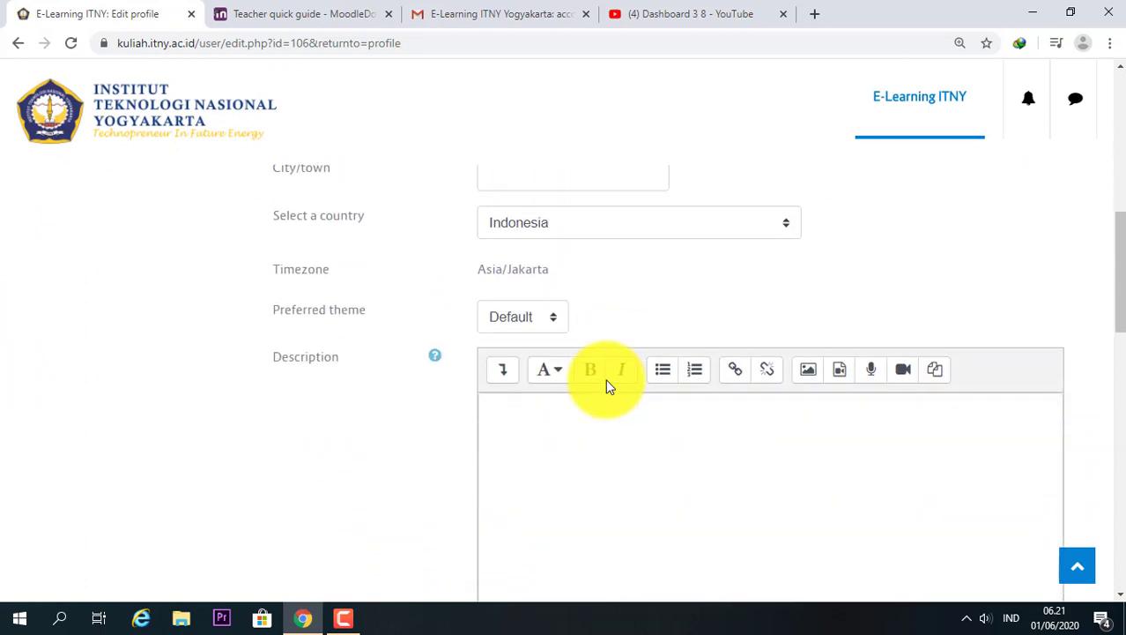
{"action": "scroll", "coordinate": [590, 238], "scroll_direction": "down", "scroll_amount": 1}
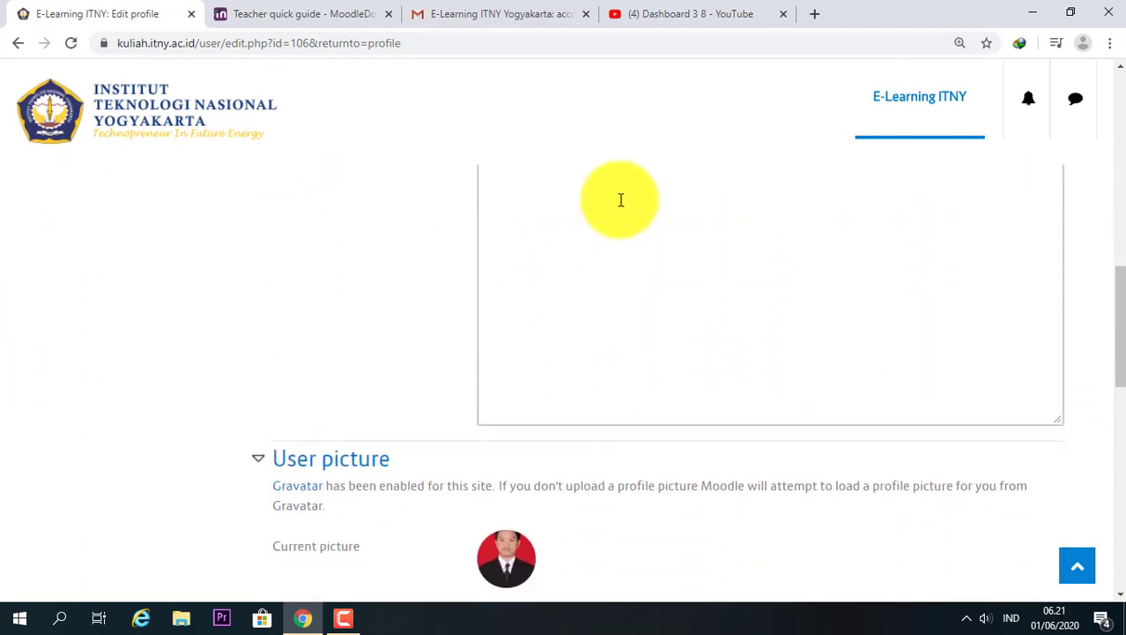
{"action": "scroll", "coordinate": [608, 335], "scroll_direction": "down", "scroll_amount": 3}
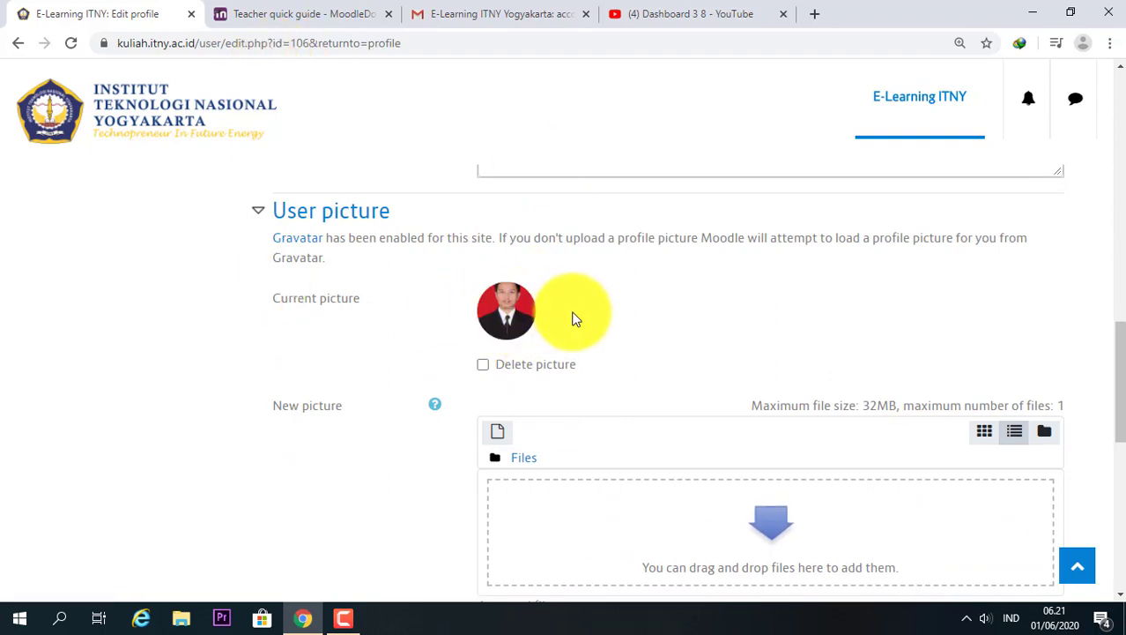
{"action": "scroll", "coordinate": [573, 315], "scroll_direction": "down", "scroll_amount": 6}
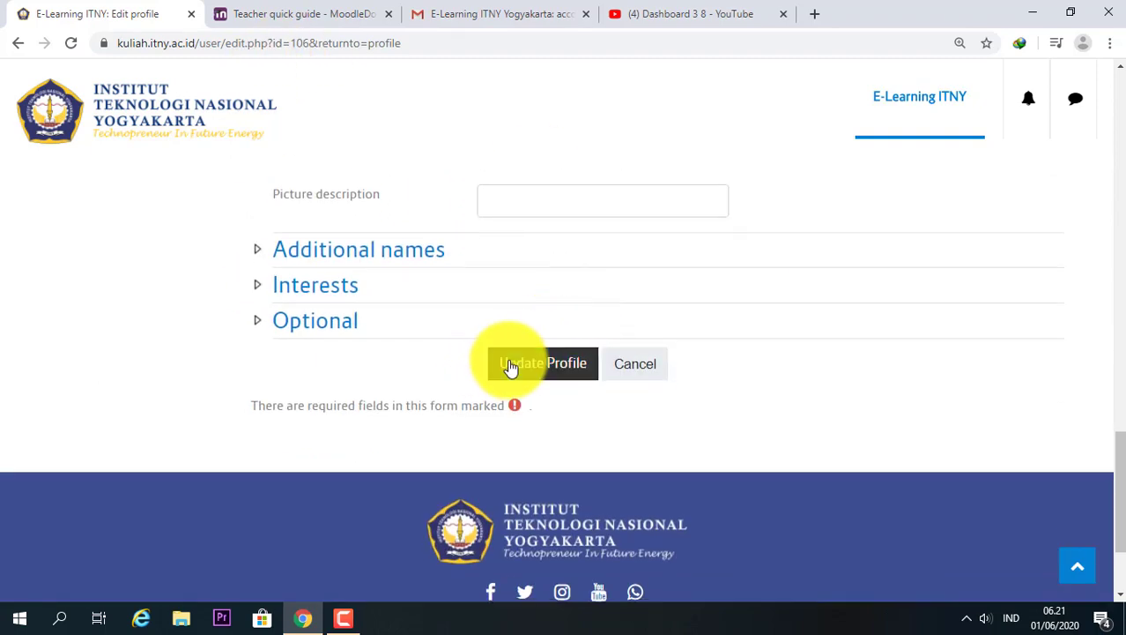
{"action": "scroll", "coordinate": [519, 372], "scroll_direction": "up", "scroll_amount": 18}
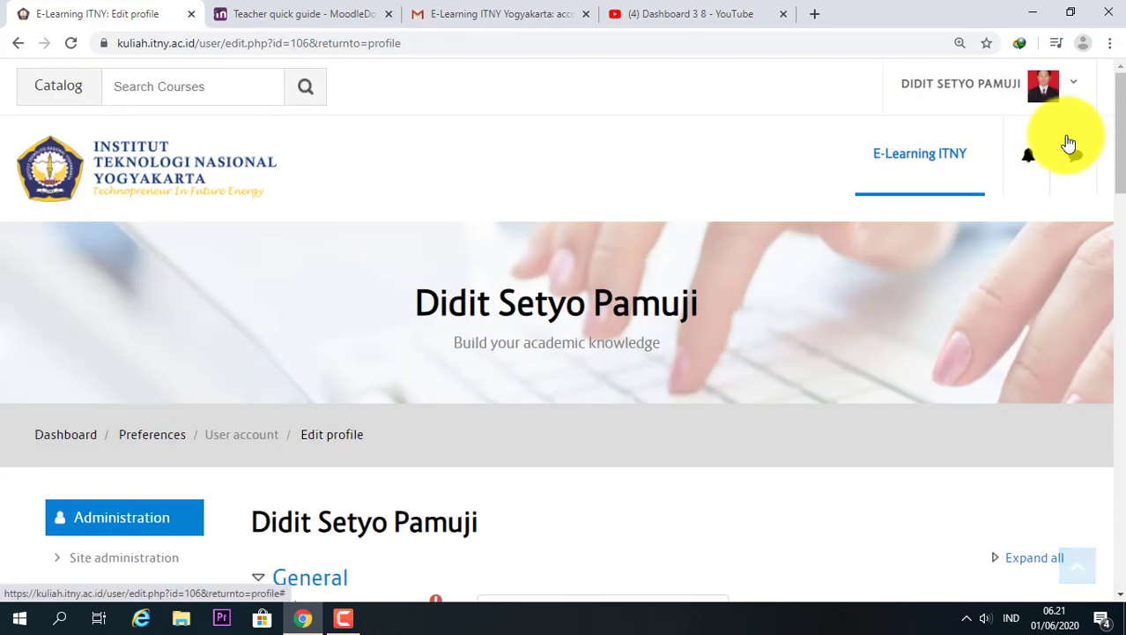
Open the account's Grades overview and look through the list of courses being taught.
{"action": "left_click", "coordinate": [1080, 91]}
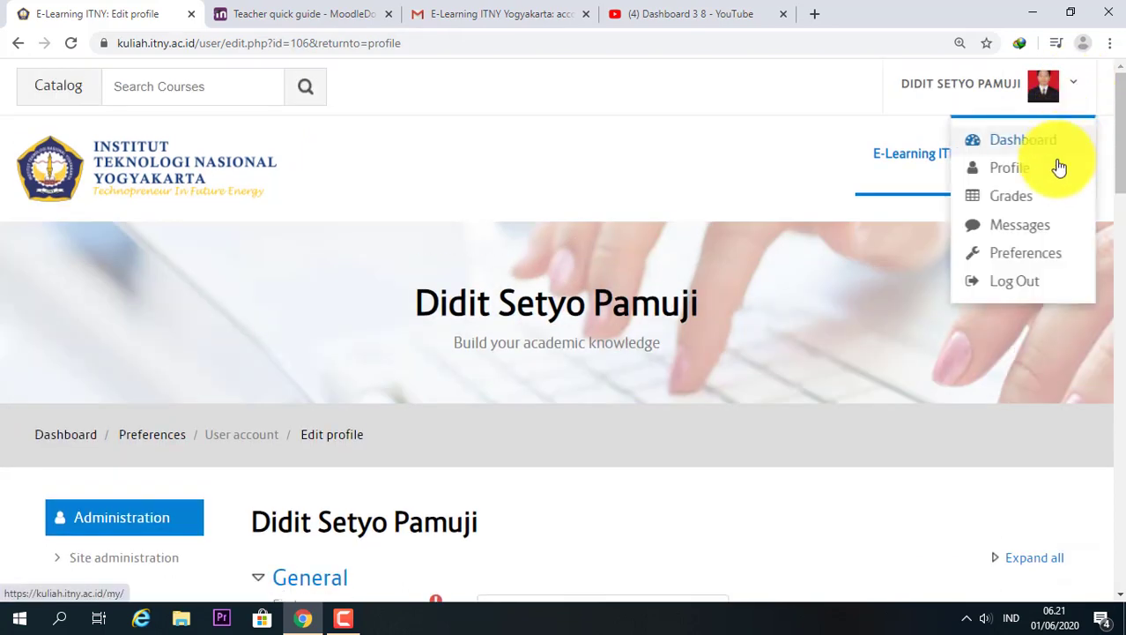
{"action": "left_click", "coordinate": [1011, 197]}
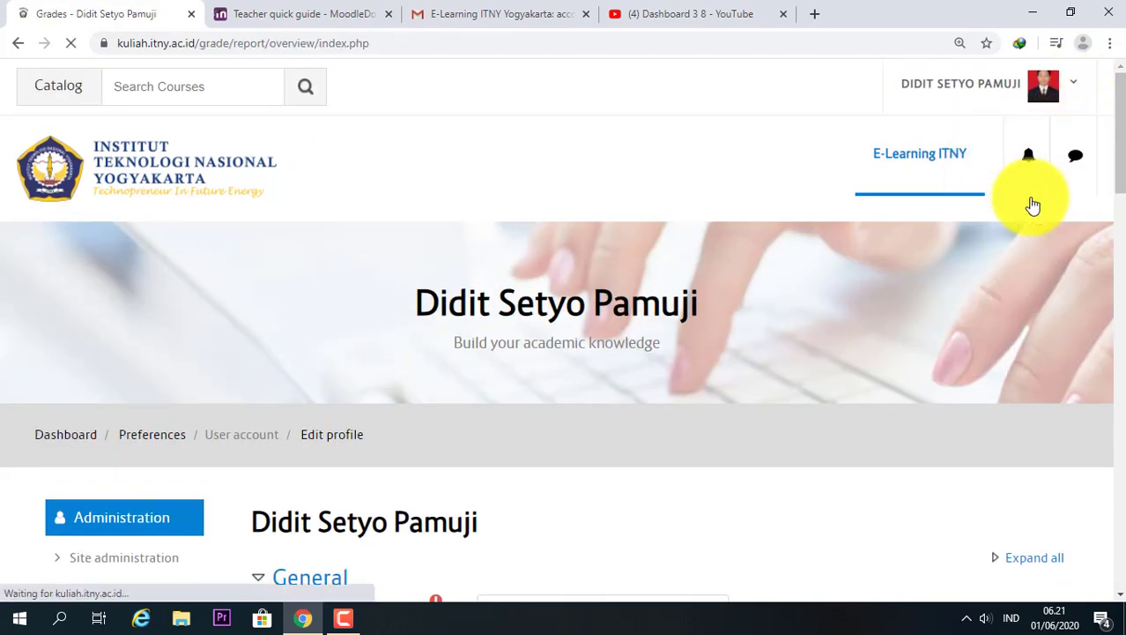
{"action": "scroll", "coordinate": [470, 447], "scroll_direction": "down", "scroll_amount": 2}
{"action": "scroll", "coordinate": [470, 447], "scroll_direction": "down", "scroll_amount": 1}
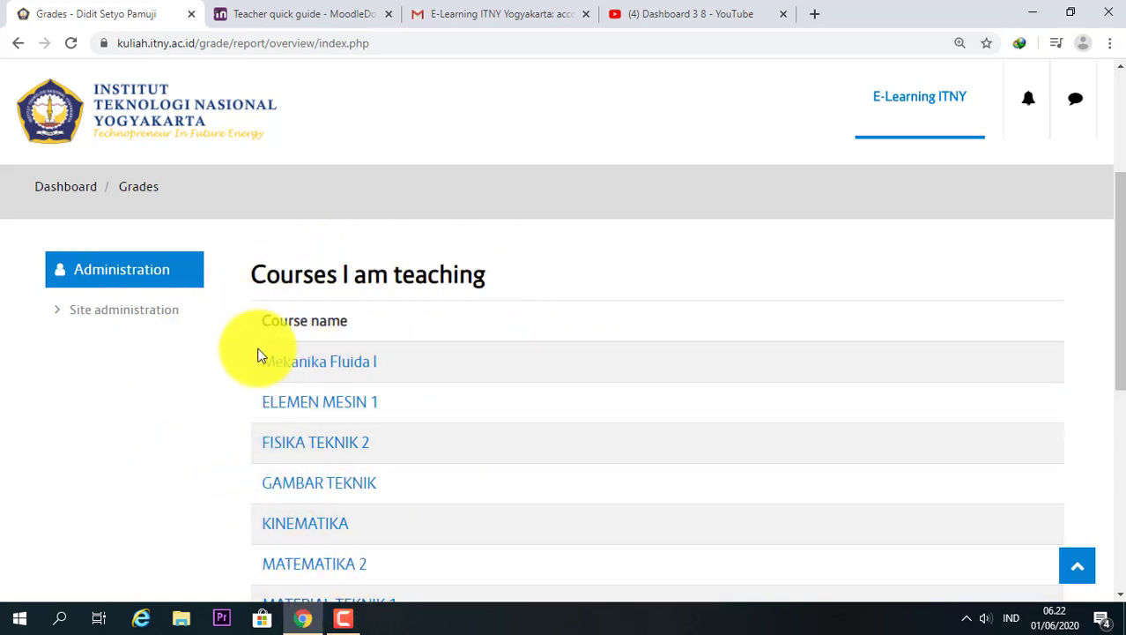
{"action": "scroll", "coordinate": [407, 430], "scroll_direction": "down", "scroll_amount": 1}
{"action": "scroll", "coordinate": [407, 424], "scroll_direction": "down", "scroll_amount": 1}
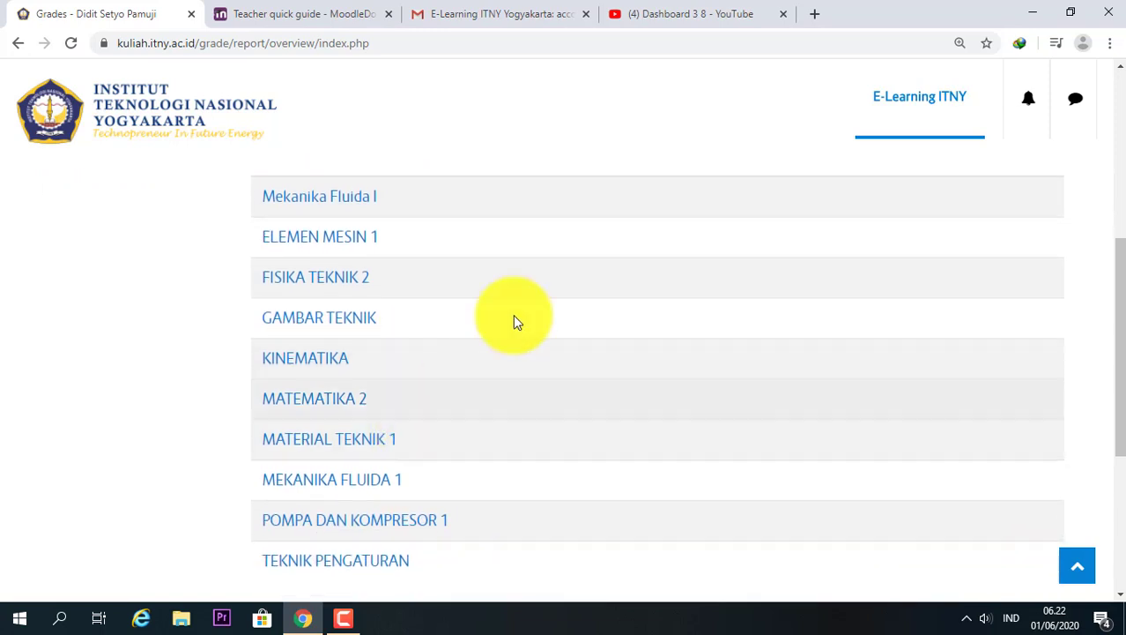
{"action": "scroll", "coordinate": [505, 414], "scroll_direction": "up", "scroll_amount": 4}
{"action": "scroll", "coordinate": [486, 423], "scroll_direction": "down", "scroll_amount": 1}
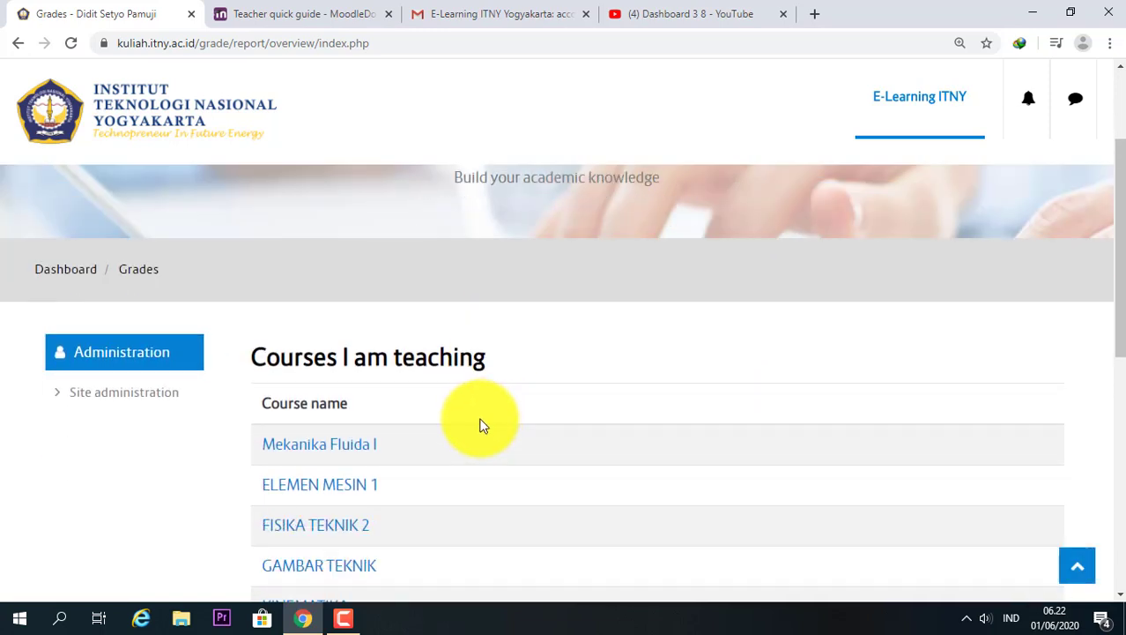
{"action": "scroll", "coordinate": [482, 424], "scroll_direction": "down", "scroll_amount": 1}
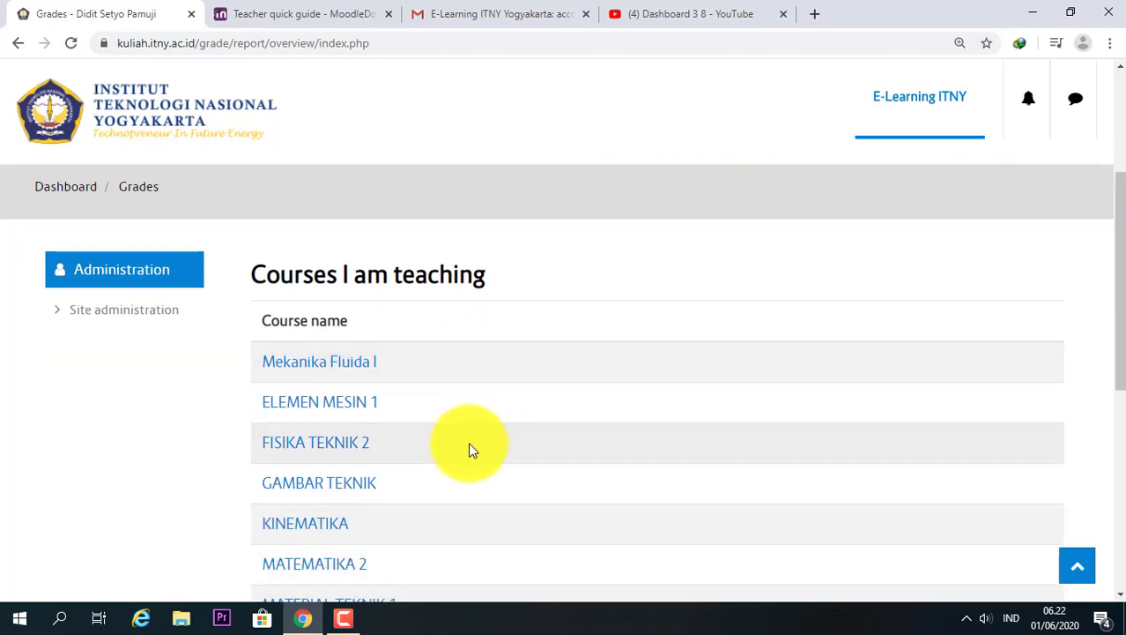
{"action": "scroll", "coordinate": [467, 470], "scroll_direction": "down", "scroll_amount": 2}
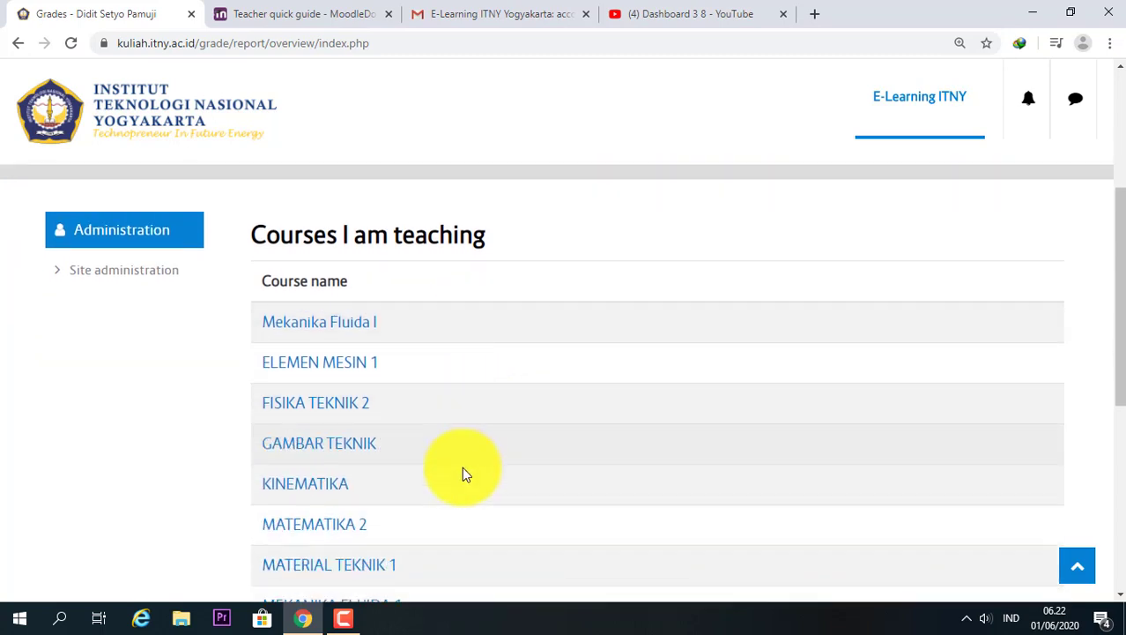
{"action": "scroll", "coordinate": [465, 475], "scroll_direction": "down", "scroll_amount": 1}
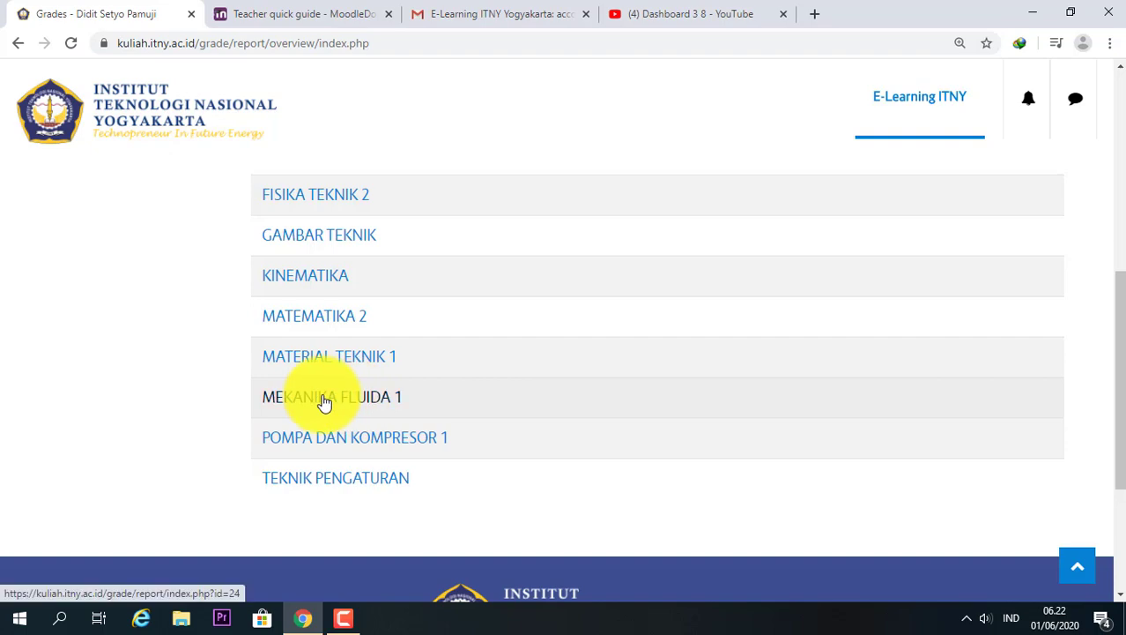
Open the grader report of the MEKANIKA FLUIDA 1 course and examine the participants' grades.
{"action": "scroll", "coordinate": [459, 431], "scroll_direction": "down", "scroll_amount": 3}
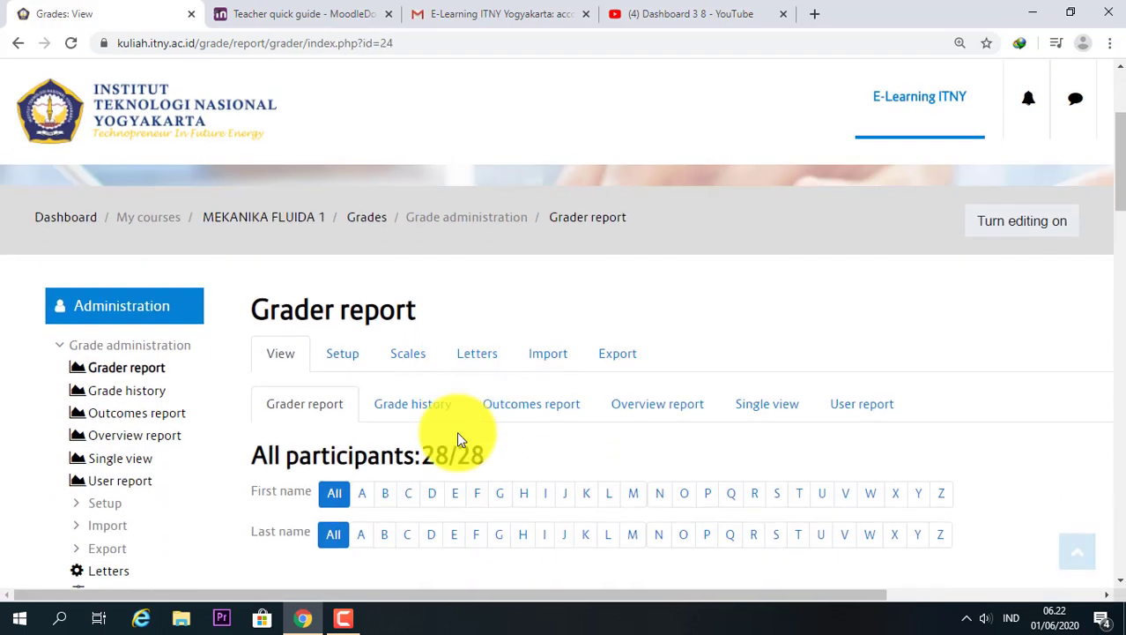
{"action": "scroll", "coordinate": [494, 436], "scroll_direction": "down", "scroll_amount": 3}
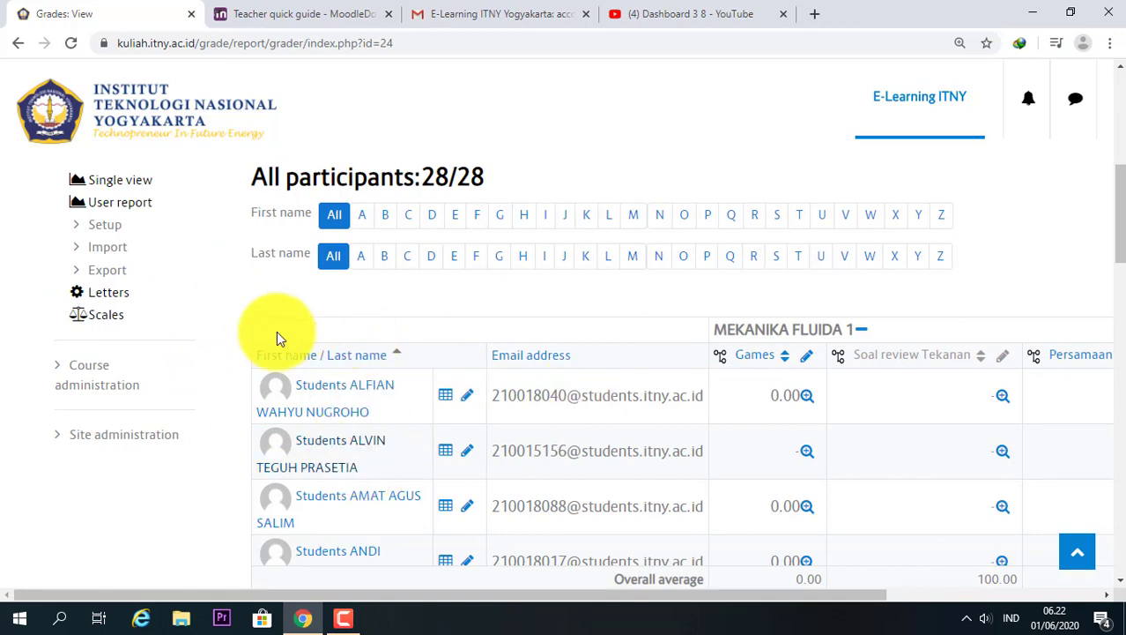
{"action": "scroll", "coordinate": [365, 397], "scroll_direction": "down", "scroll_amount": 2}
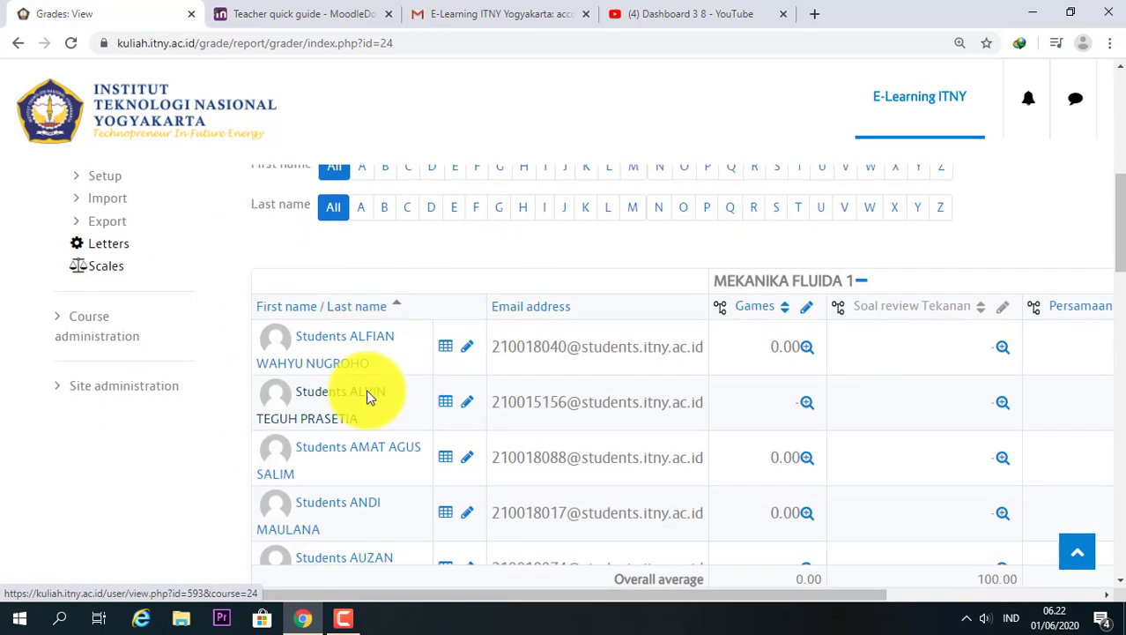
{"action": "scroll", "coordinate": [371, 410], "scroll_direction": "down", "scroll_amount": 6}
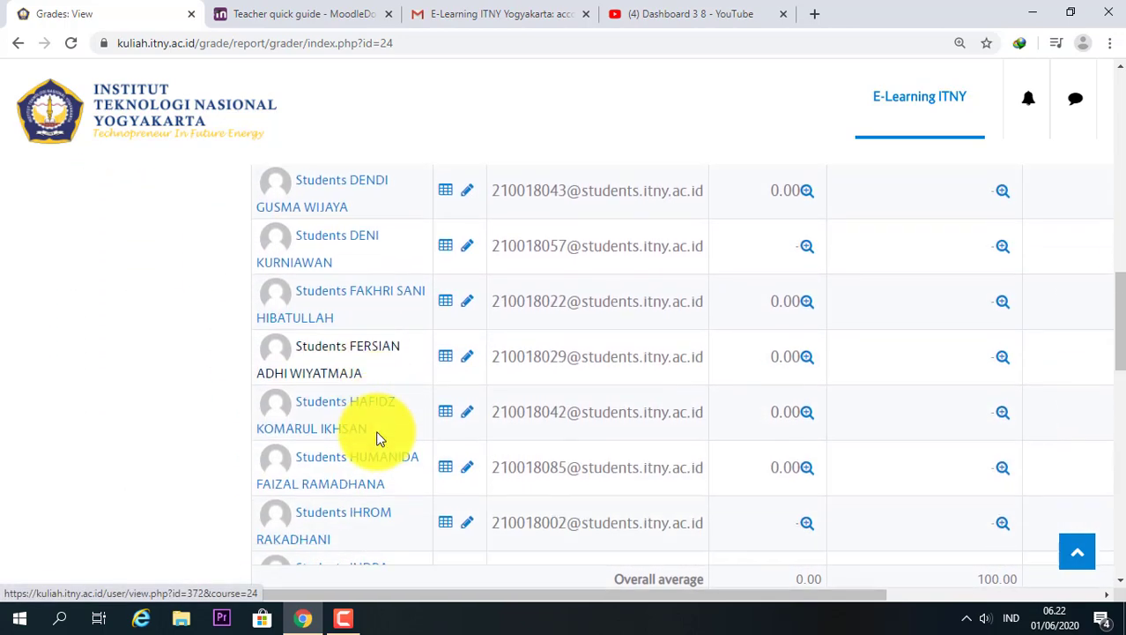
{"action": "scroll", "coordinate": [378, 438], "scroll_direction": "down", "scroll_amount": 5}
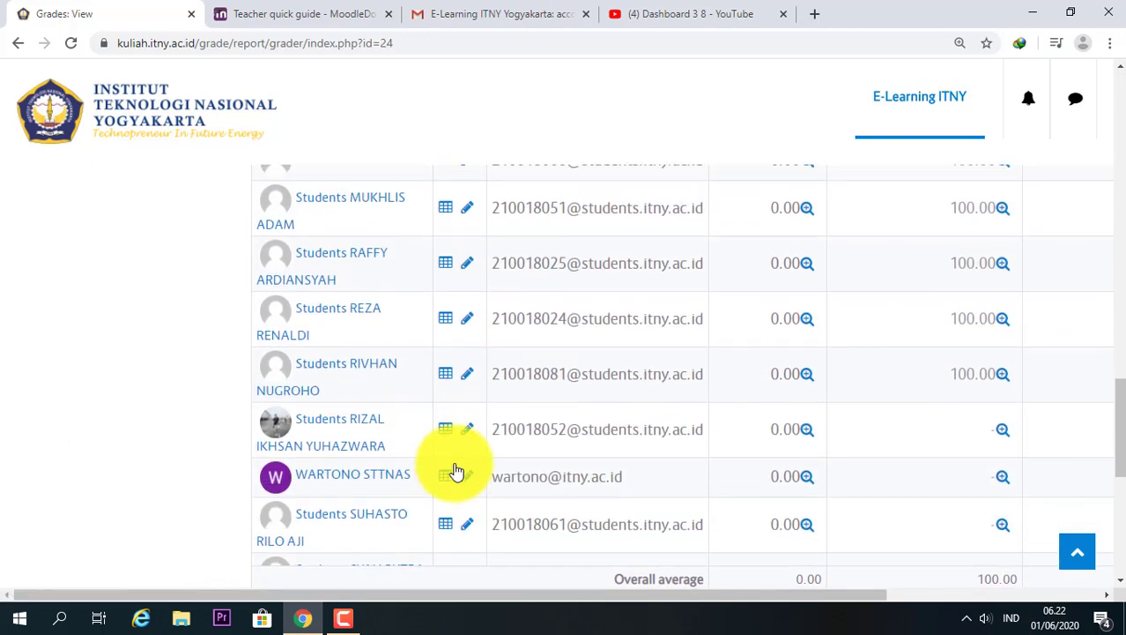
Examine the participants' grades in the Games, Soal review Tekanan, Persamaan Bernoulli and Course total columns of the grader report.
{"action": "scroll", "coordinate": [453, 470], "scroll_direction": "up", "scroll_amount": 9}
{"action": "scroll", "coordinate": [534, 424], "scroll_direction": "up", "scroll_amount": 6}
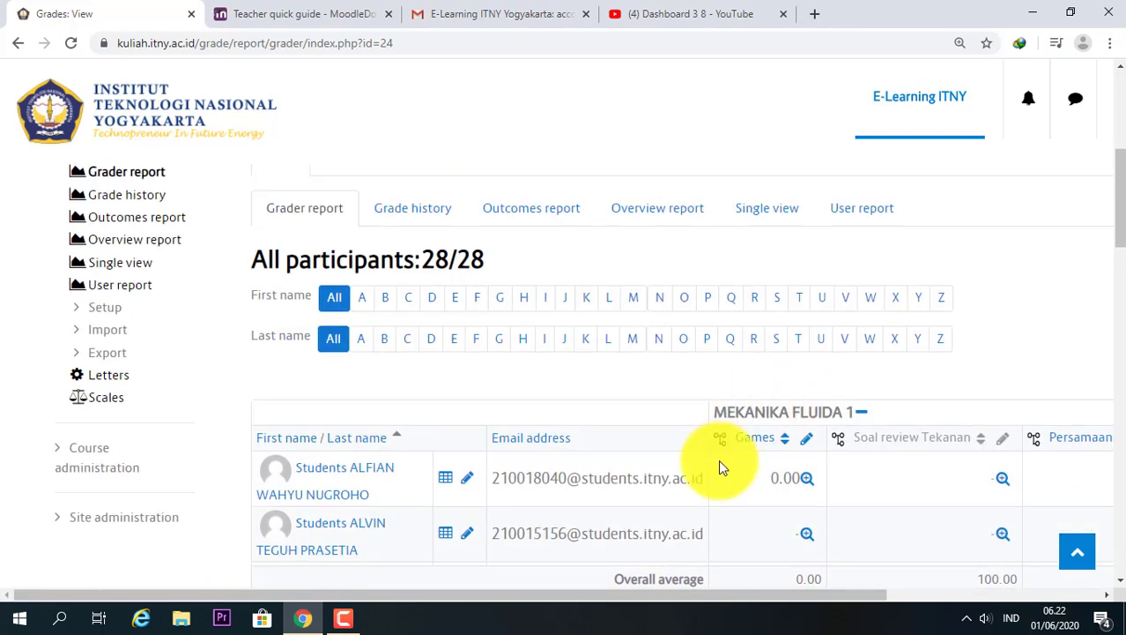
{"action": "scroll", "coordinate": [784, 494], "scroll_direction": "down", "scroll_amount": 1}
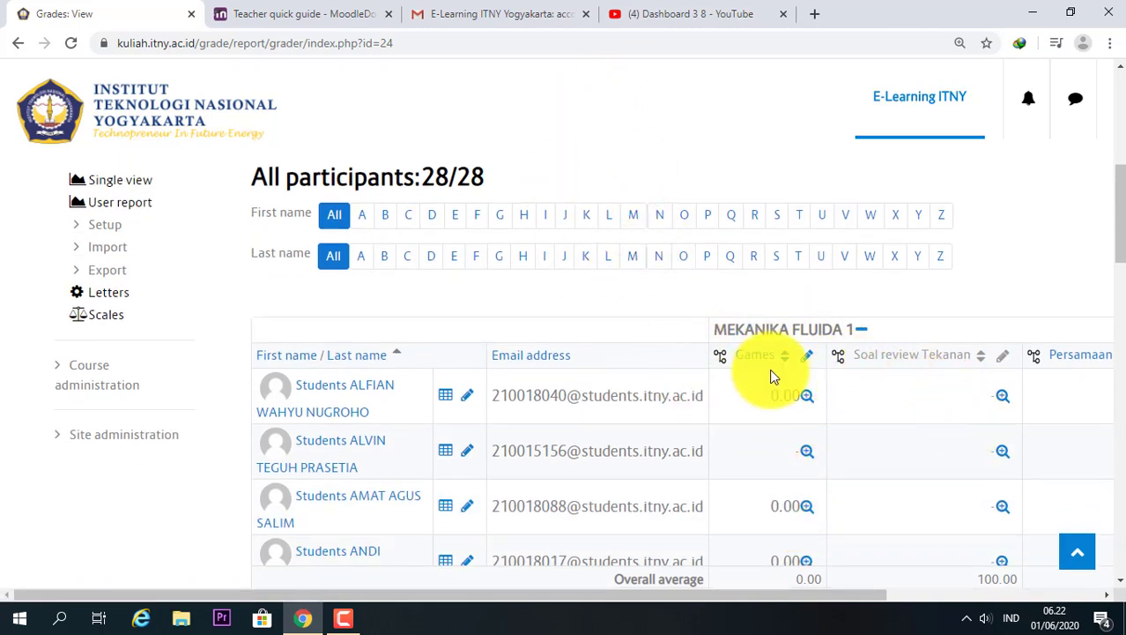
{"action": "left_click_drag", "start_coordinate": [717, 598], "coordinate": [964, 593]}
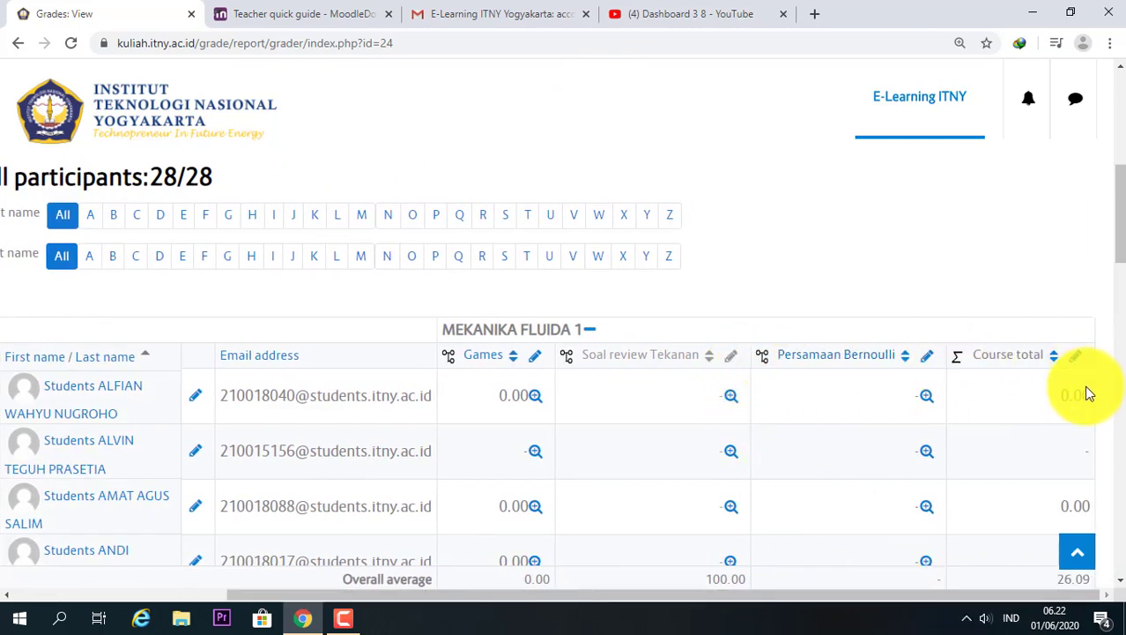
{"action": "scroll", "coordinate": [1084, 386], "scroll_direction": "down", "scroll_amount": 6}
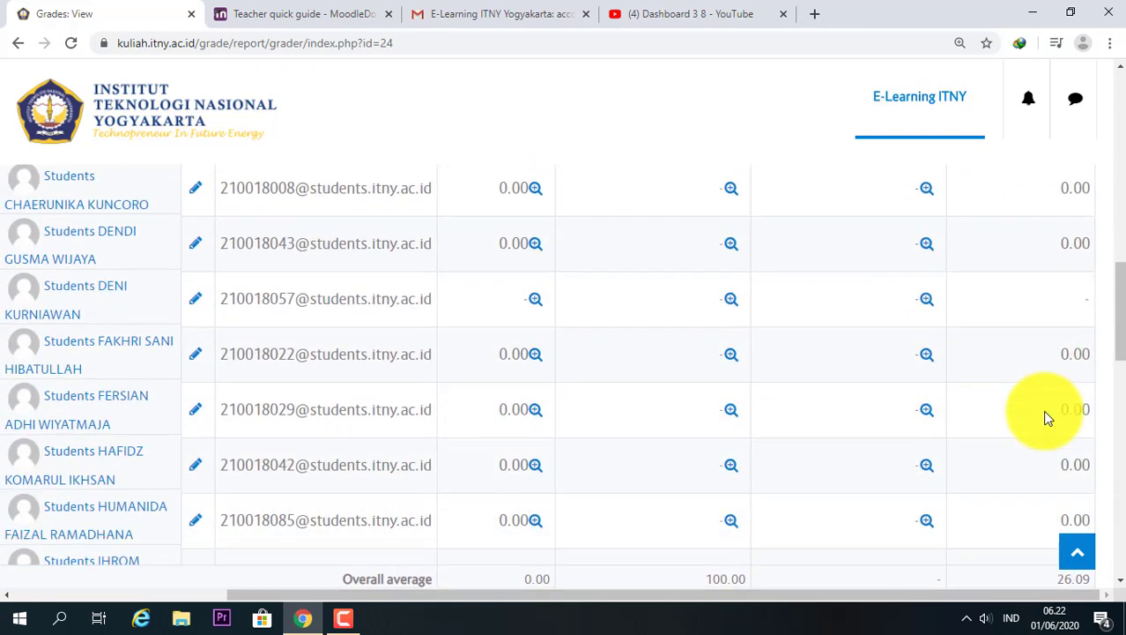
{"action": "scroll", "coordinate": [1043, 410], "scroll_direction": "down", "scroll_amount": 7}
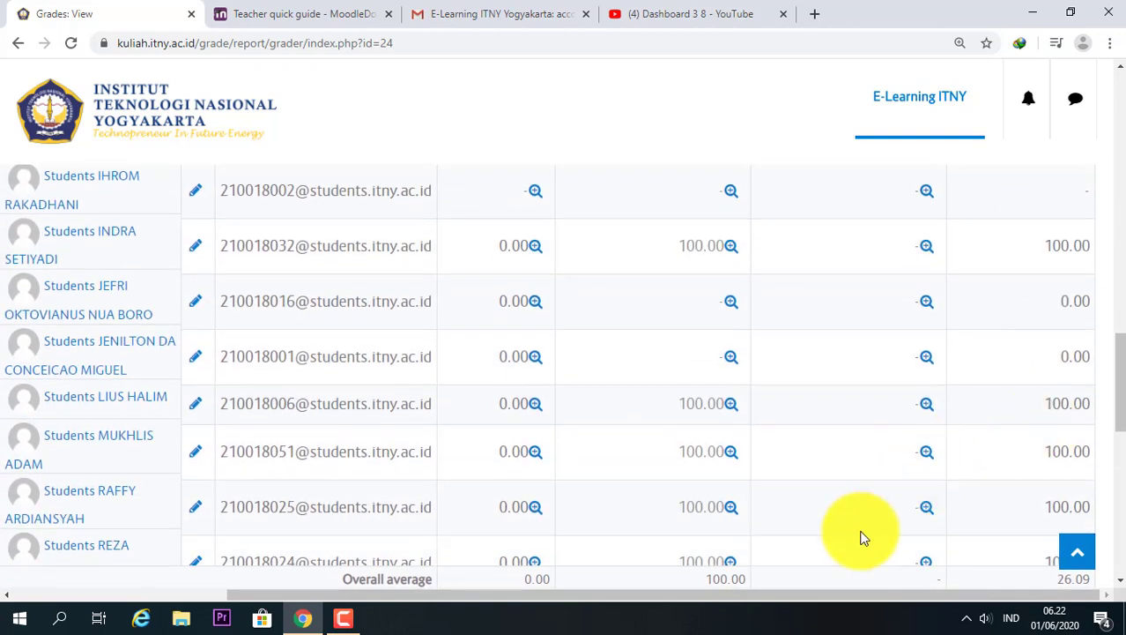
{"action": "left_click_drag", "start_coordinate": [853, 603], "coordinate": [697, 596]}
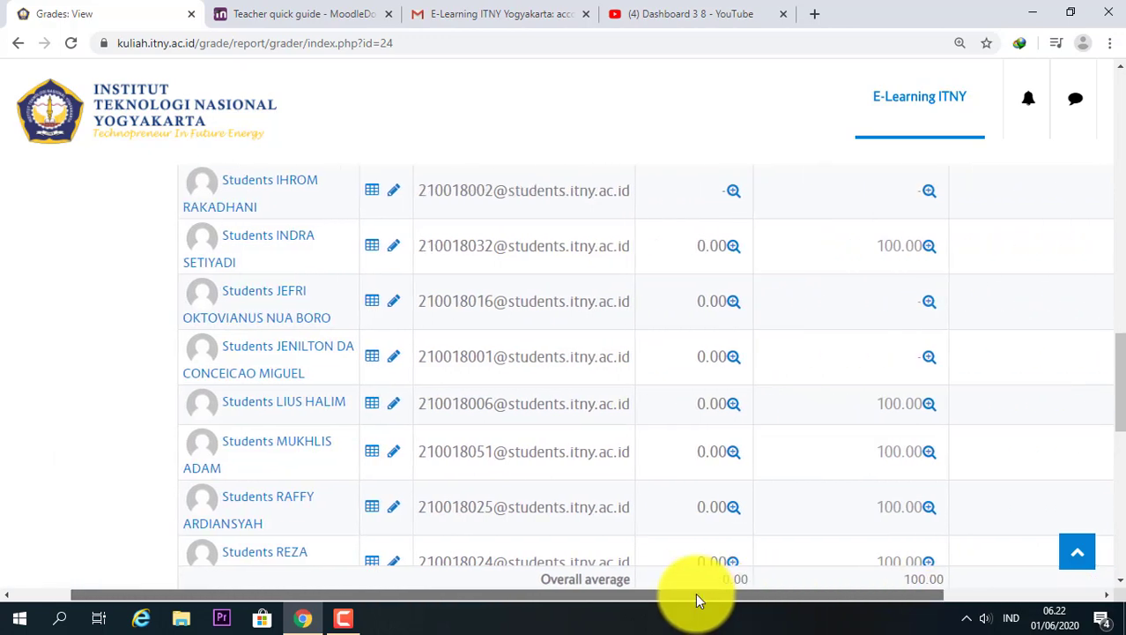
{"action": "scroll", "coordinate": [204, 456], "scroll_direction": "down", "scroll_amount": 3}
{"action": "scroll", "coordinate": [205, 457], "scroll_direction": "down", "scroll_amount": 2}
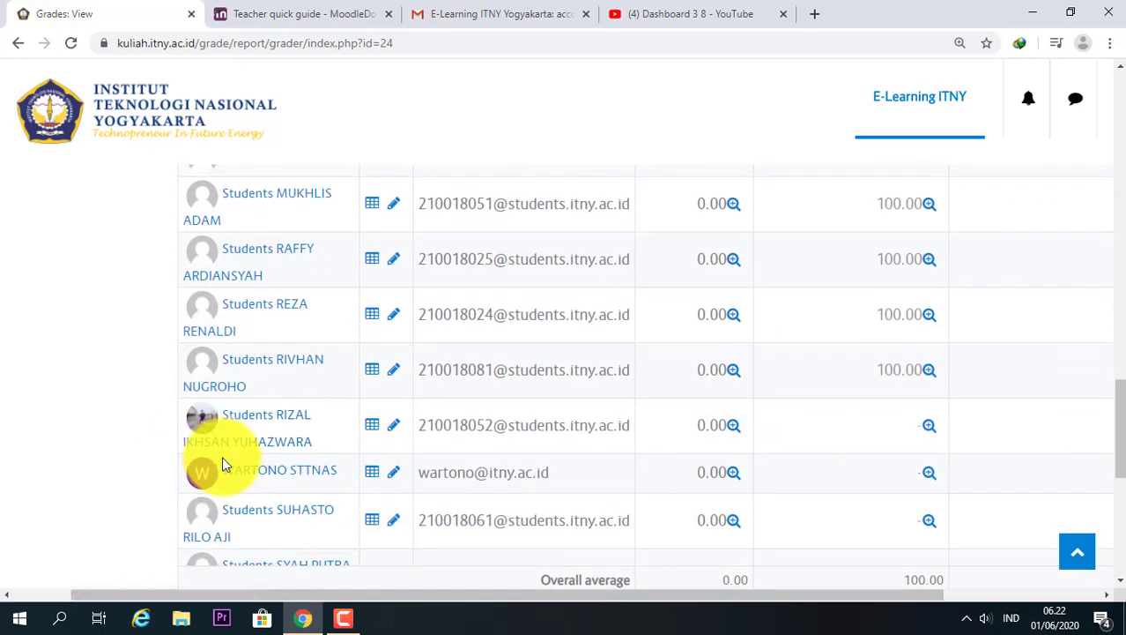
{"action": "scroll", "coordinate": [222, 459], "scroll_direction": "down", "scroll_amount": 1}
{"action": "scroll", "coordinate": [225, 464], "scroll_direction": "up", "scroll_amount": 15}
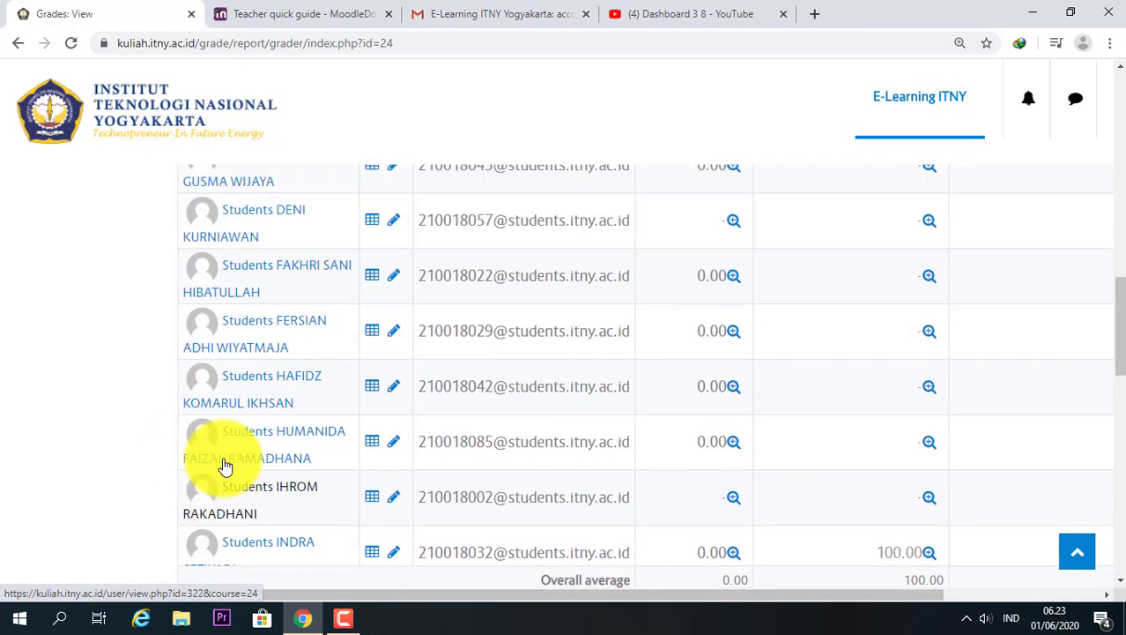
{"action": "scroll", "coordinate": [227, 428], "scroll_direction": "up", "scroll_amount": 3}
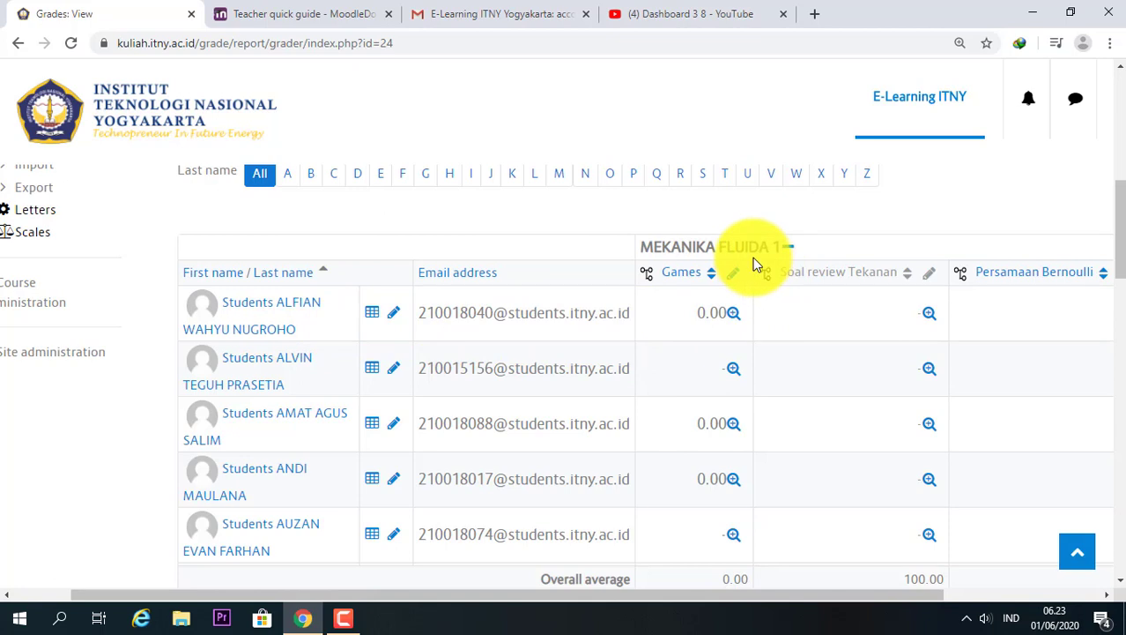
{"action": "scroll", "coordinate": [759, 384], "scroll_direction": "up", "scroll_amount": 2}
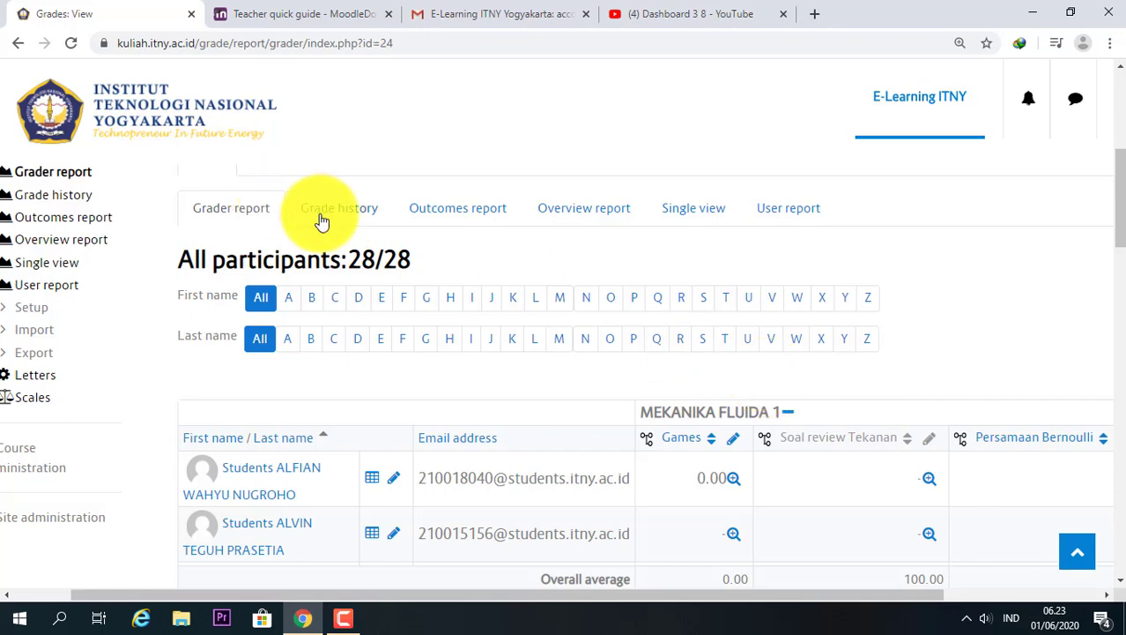
Open the Grade history report of MEKANIKA FLUIDA 1, look over its filter options, and return to the Grader report.
{"action": "scroll", "coordinate": [262, 292], "scroll_direction": "up", "scroll_amount": 2}
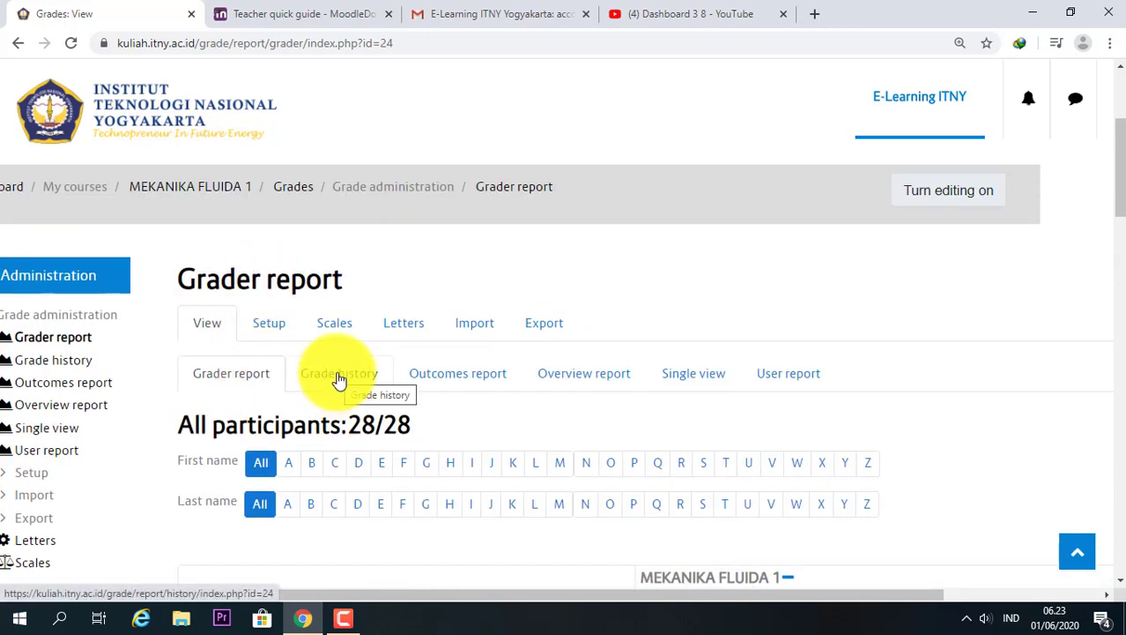
{"action": "left_click", "coordinate": [339, 380]}
{"action": "scroll", "coordinate": [380, 441], "scroll_direction": "down", "scroll_amount": 6}
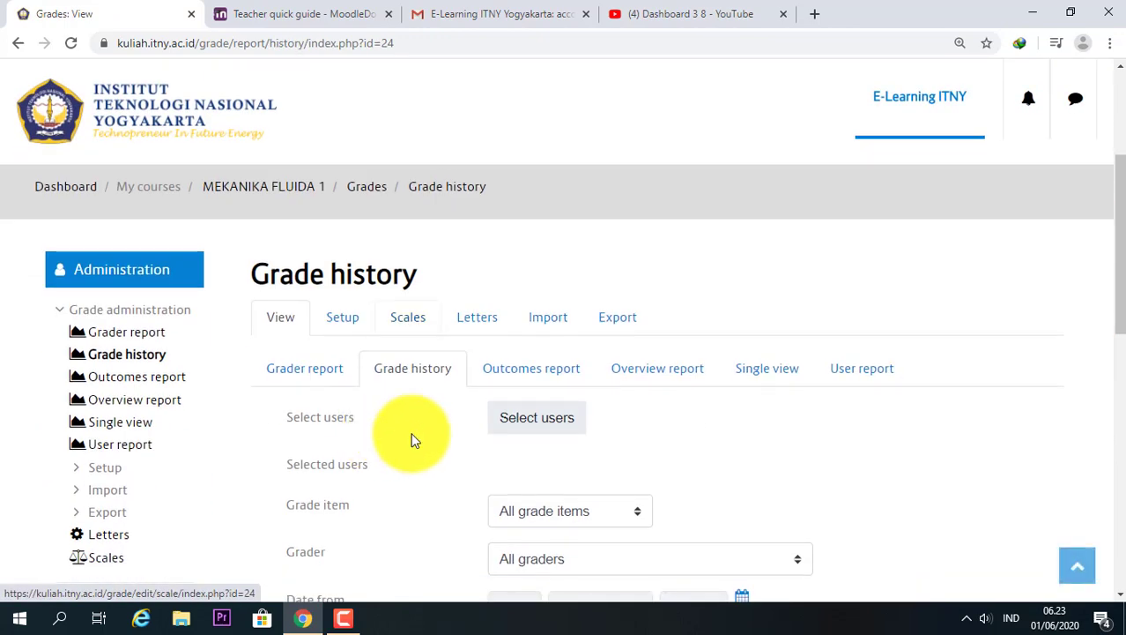
{"action": "scroll", "coordinate": [548, 432], "scroll_direction": "up", "scroll_amount": 4}
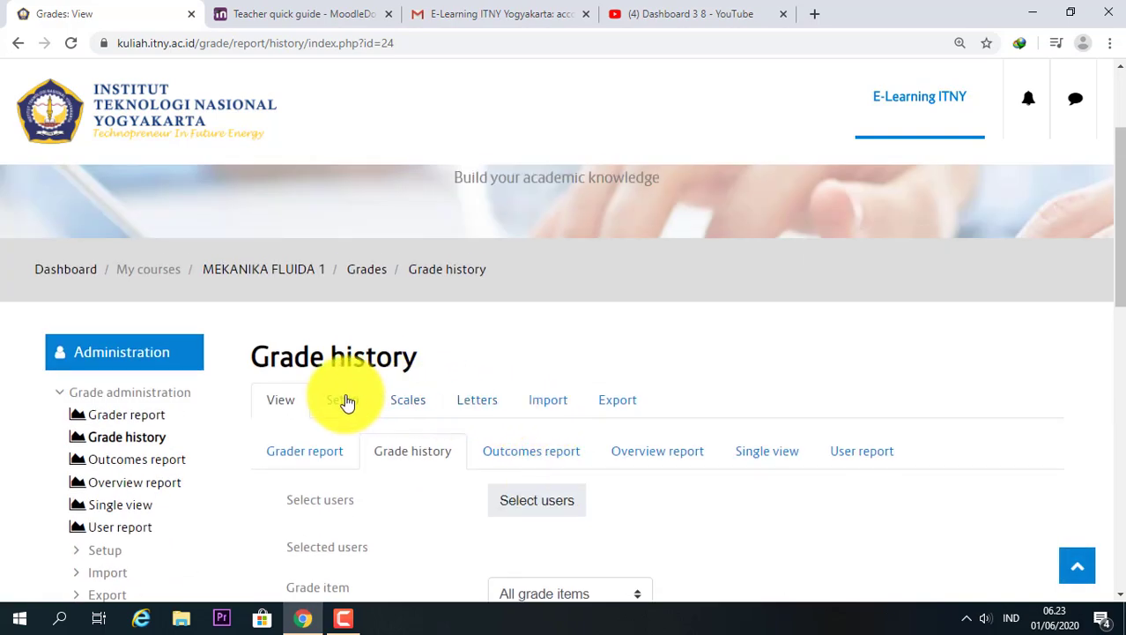
{"action": "left_click", "coordinate": [291, 454]}
{"action": "scroll", "coordinate": [494, 423], "scroll_direction": "down", "scroll_amount": 3}
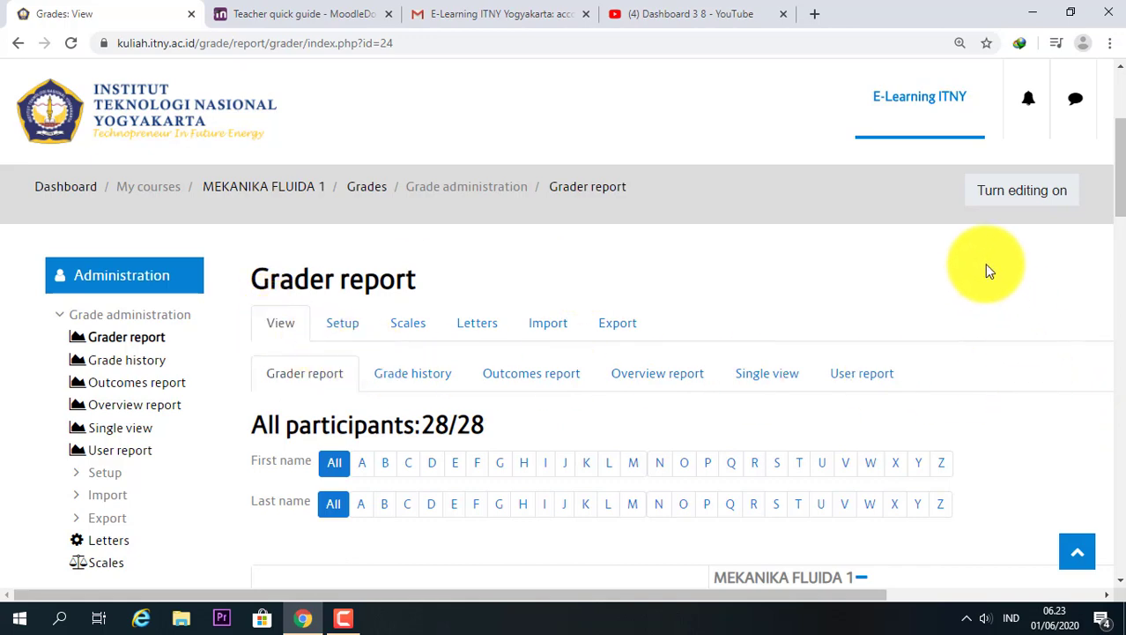
Open the account's Messages page and look over its Starred, Group and Private conversation sections.
{"action": "scroll", "coordinate": [996, 273], "scroll_direction": "up", "scroll_amount": 3}
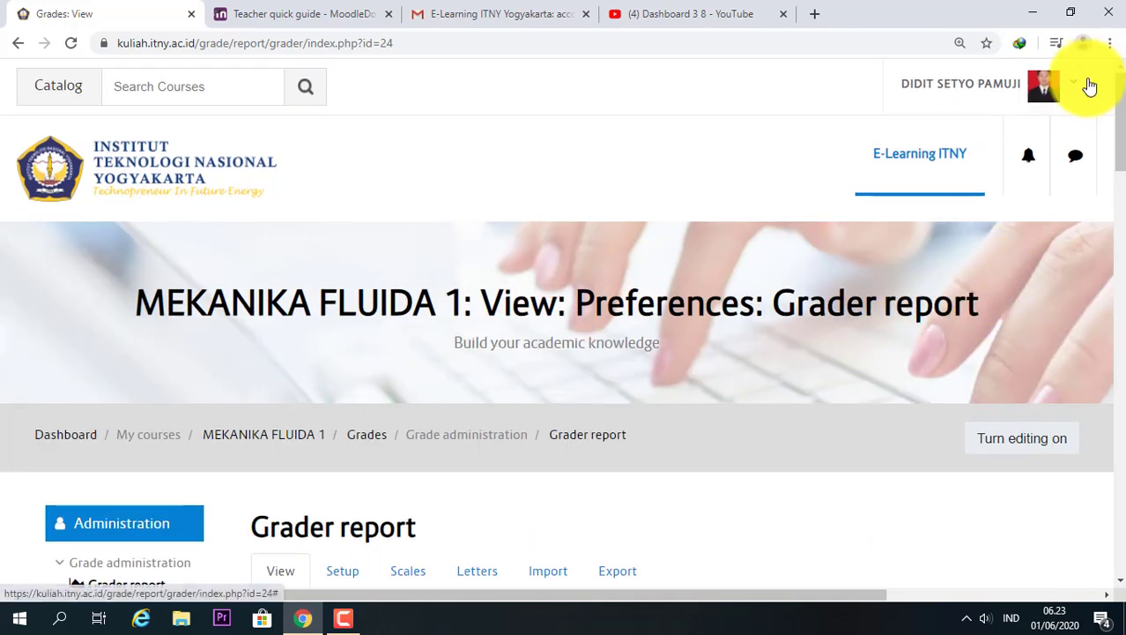
{"action": "left_click", "coordinate": [1081, 88]}
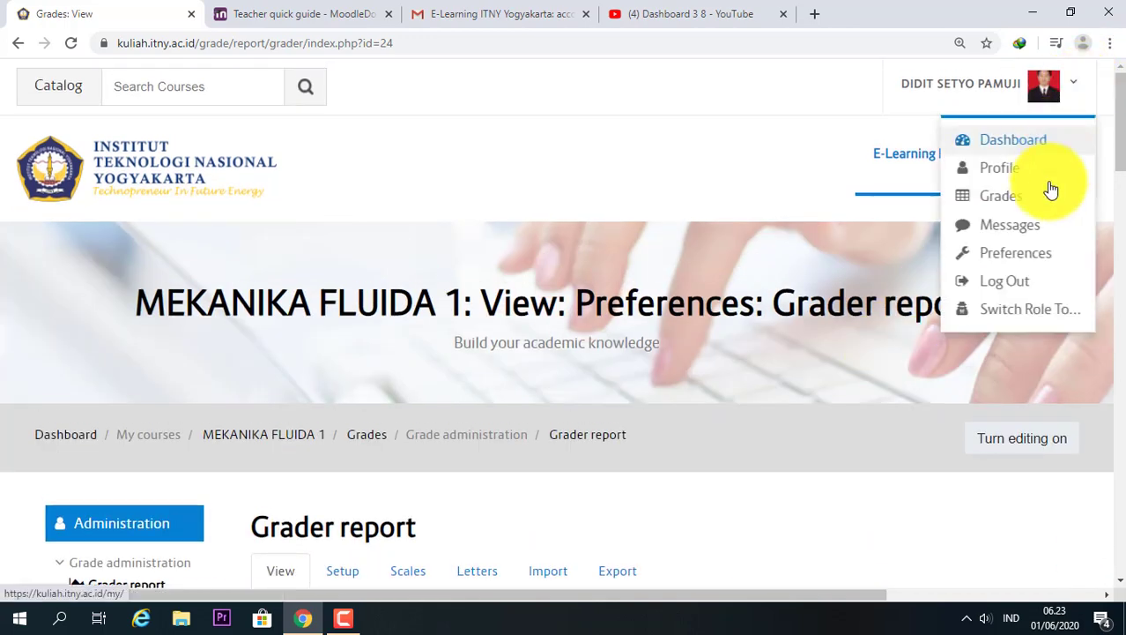
{"action": "left_click", "coordinate": [1031, 236]}
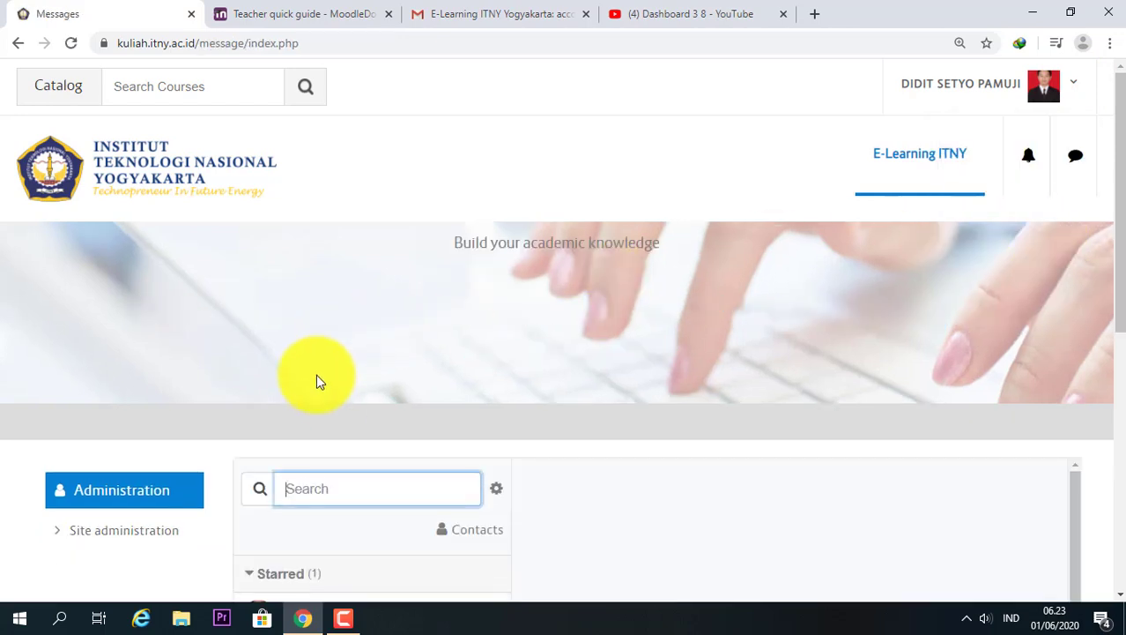
{"action": "scroll", "coordinate": [340, 395], "scroll_direction": "down", "scroll_amount": 1}
{"action": "scroll", "coordinate": [340, 395], "scroll_direction": "down", "scroll_amount": 2}
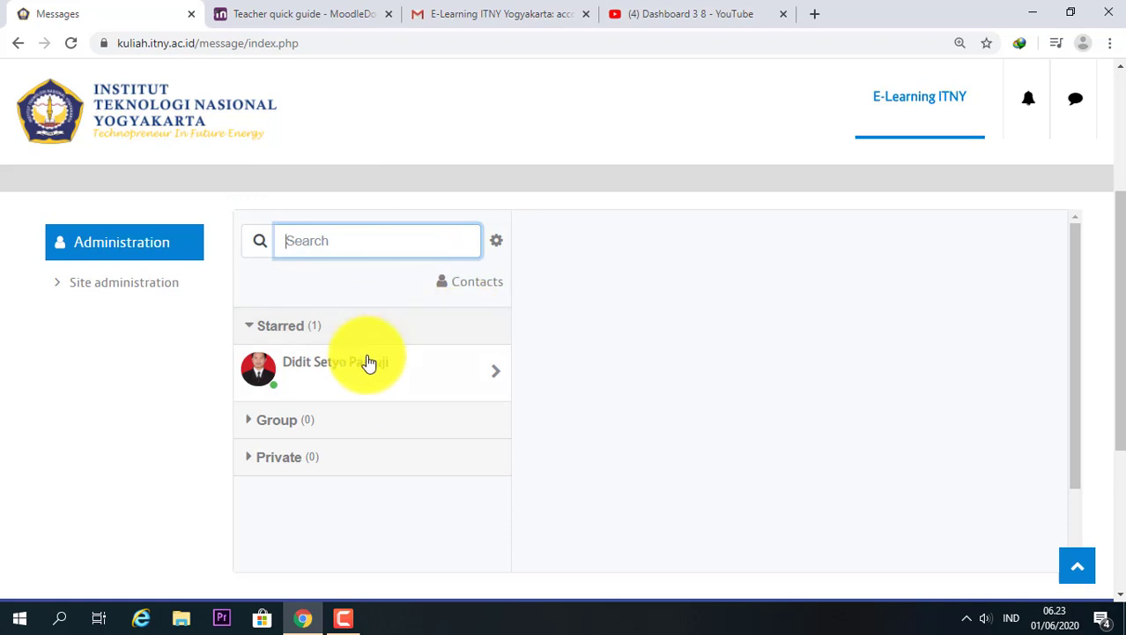
{"action": "scroll", "coordinate": [501, 415], "scroll_direction": "up", "scroll_amount": 3}
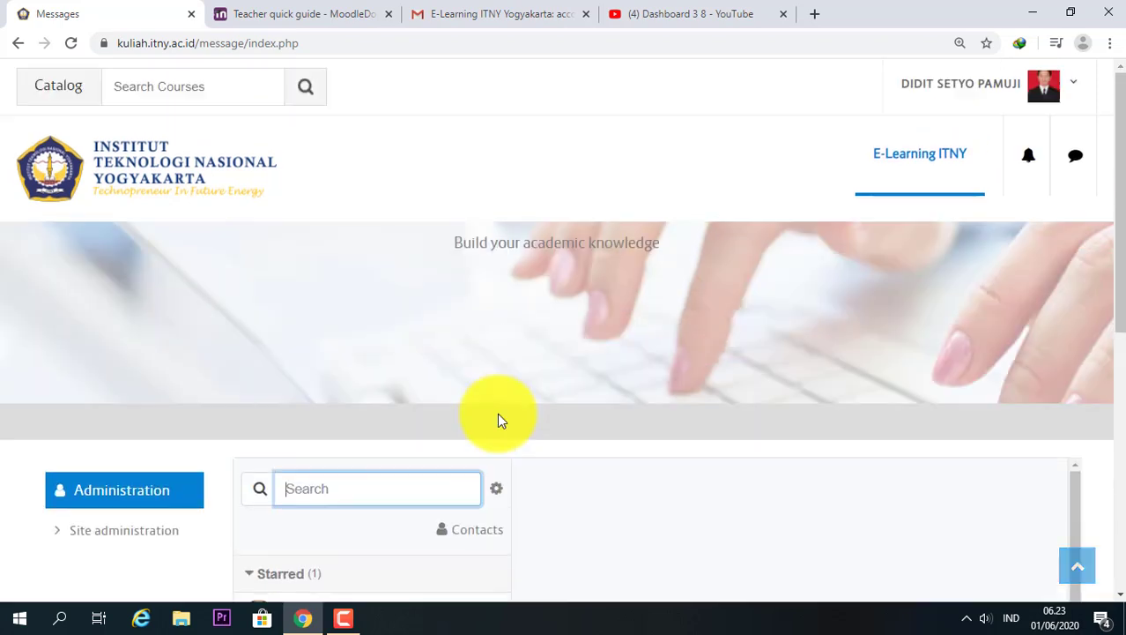
Open the account's Preferences page and examine its User account, Blogs and Badges settings.
{"action": "left_click", "coordinate": [1071, 94]}
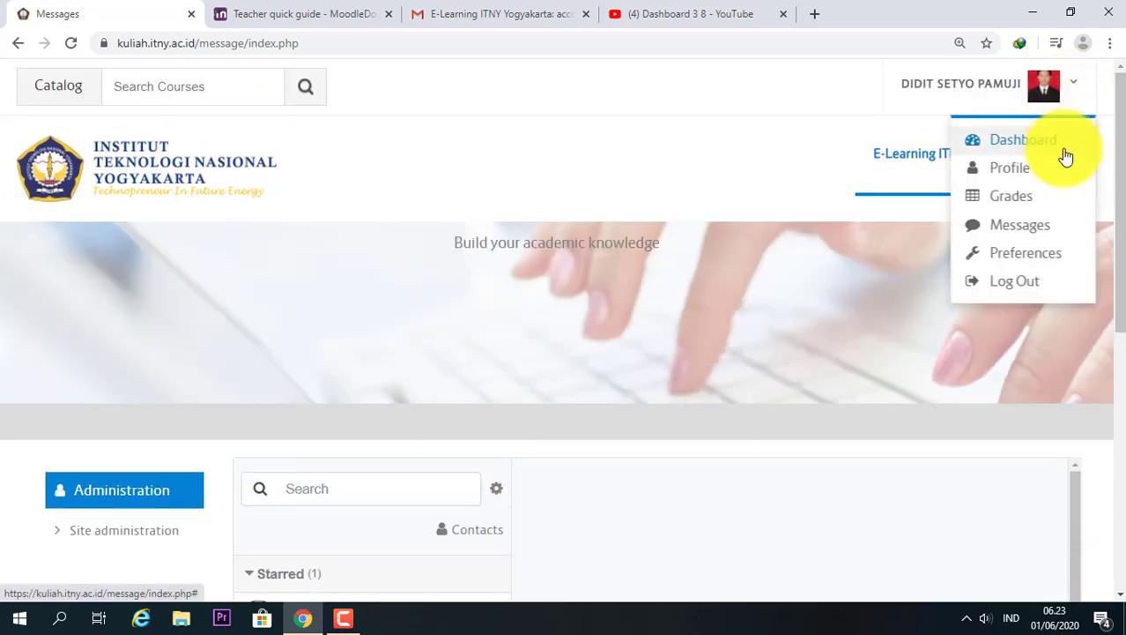
{"action": "left_click", "coordinate": [1048, 267]}
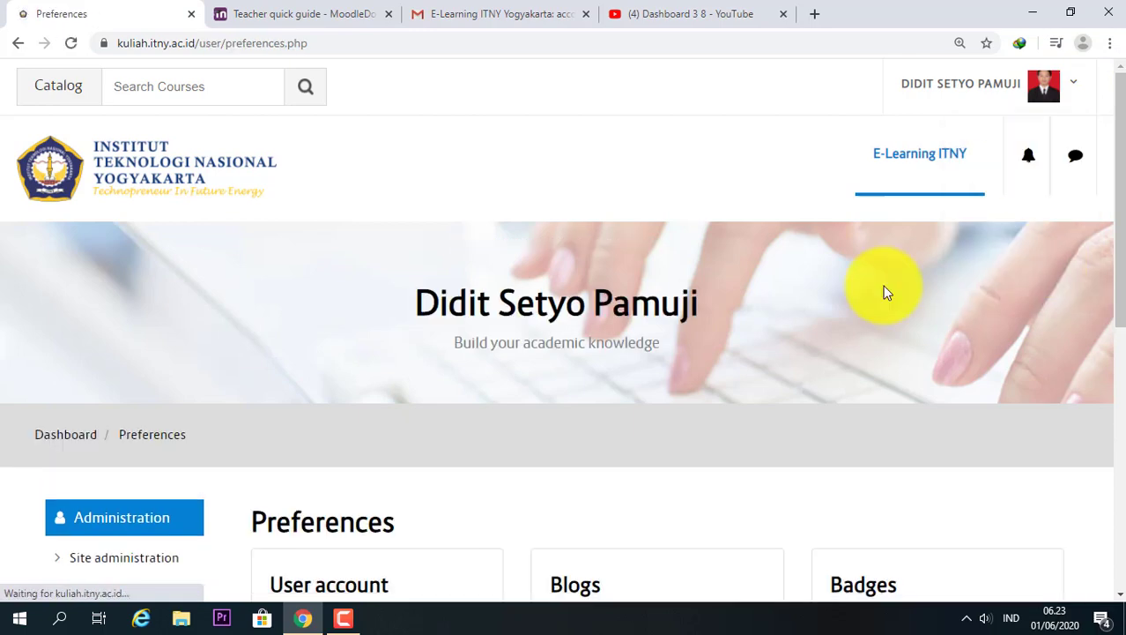
{"action": "scroll", "coordinate": [584, 334], "scroll_direction": "down", "scroll_amount": 5}
{"action": "scroll", "coordinate": [357, 320], "scroll_direction": "up", "scroll_amount": 2}
{"action": "scroll", "coordinate": [357, 320], "scroll_direction": "up", "scroll_amount": 1}
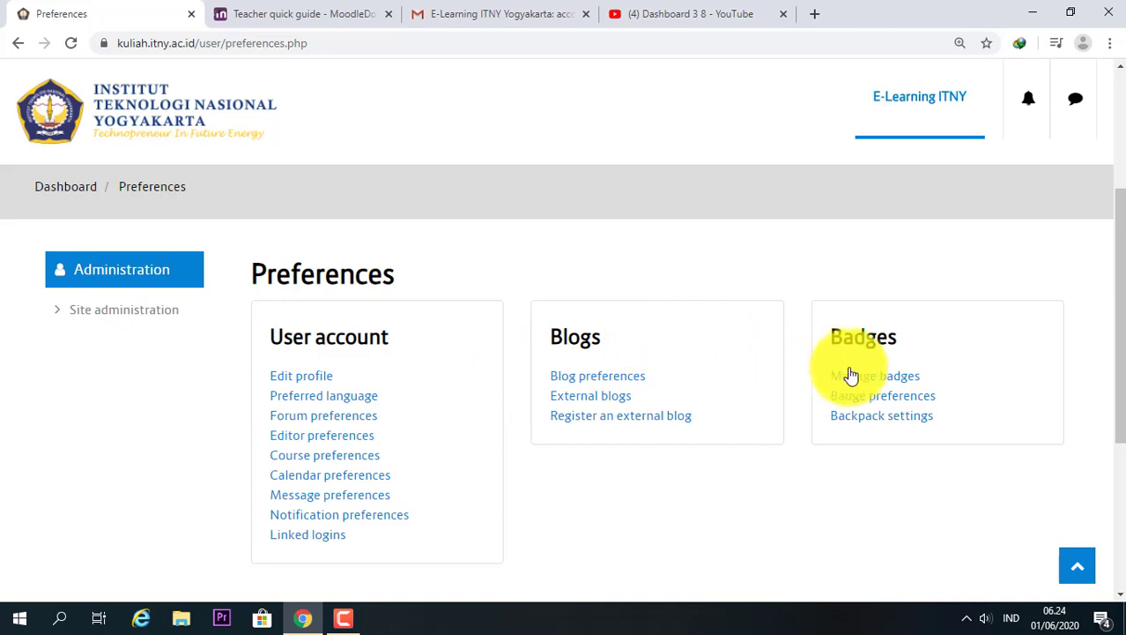
Review the account options, including Log Out, without choosing one, and look over the Preferences page again.
{"action": "scroll", "coordinate": [784, 433], "scroll_direction": "up", "scroll_amount": 3}
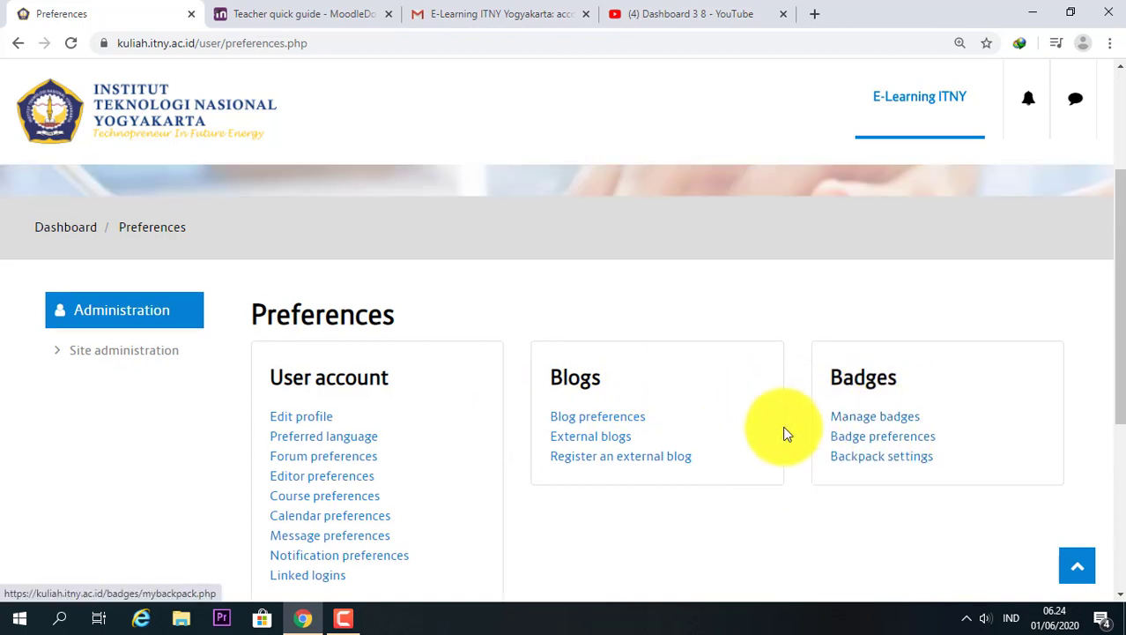
{"action": "left_click", "coordinate": [1067, 95]}
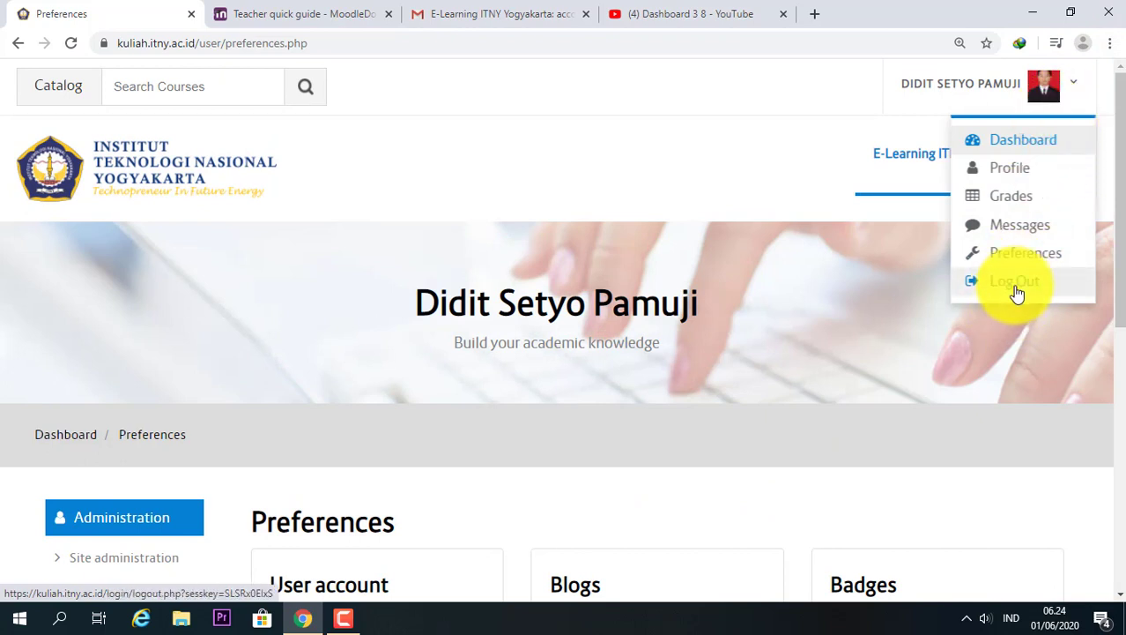
{"action": "left_click", "coordinate": [1072, 95]}
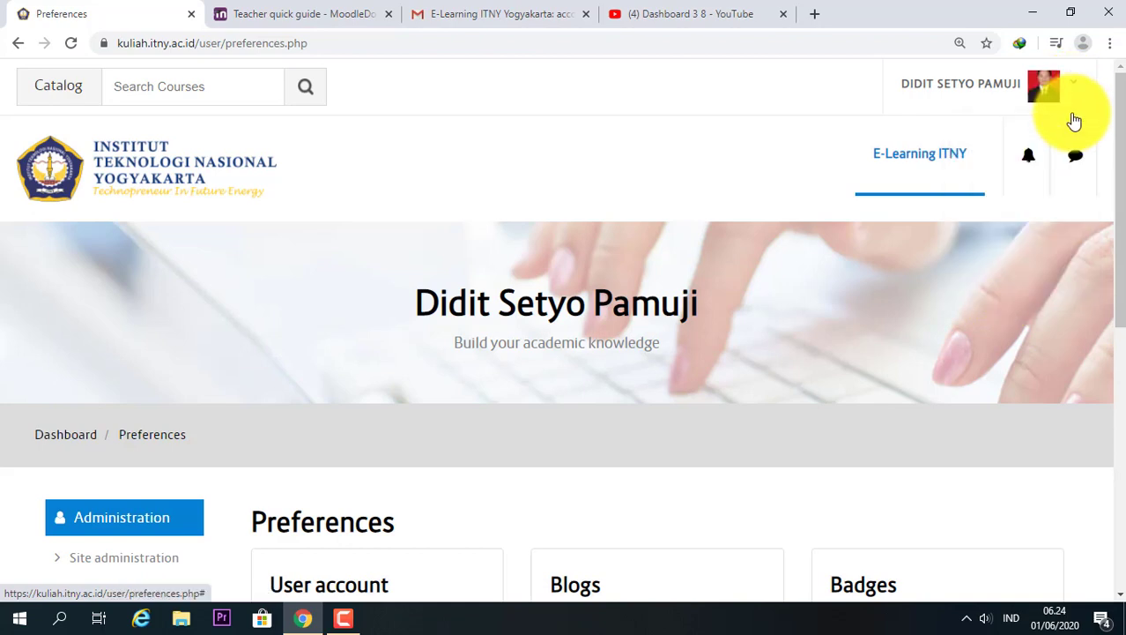
{"action": "scroll", "coordinate": [894, 305], "scroll_direction": "down", "scroll_amount": 3}
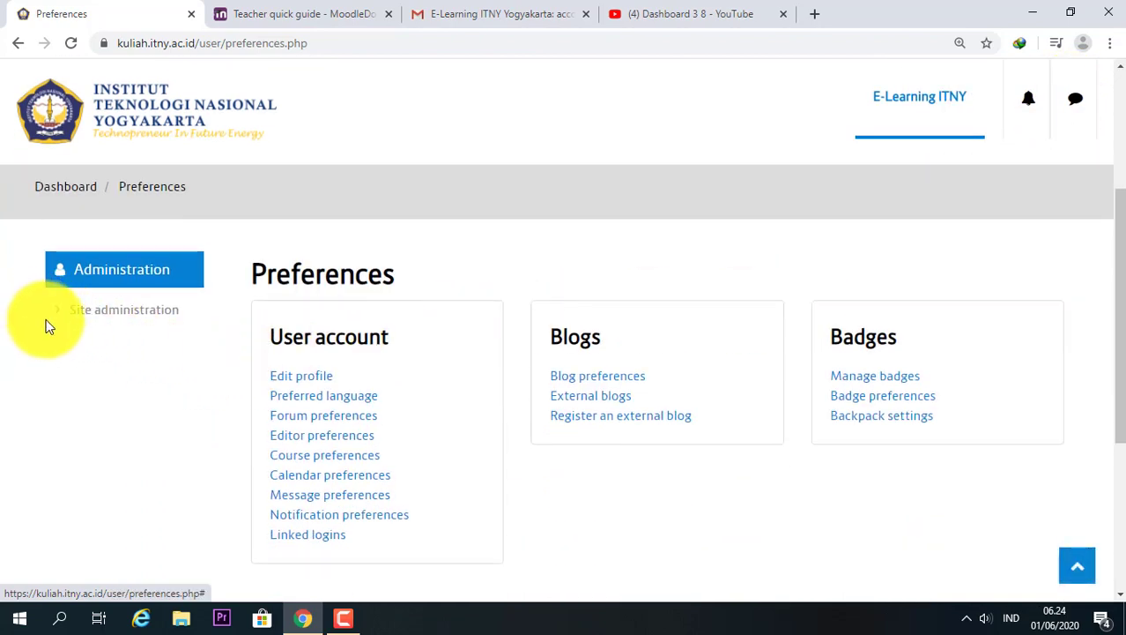
{"action": "scroll", "coordinate": [118, 251], "scroll_direction": "up", "scroll_amount": 3}
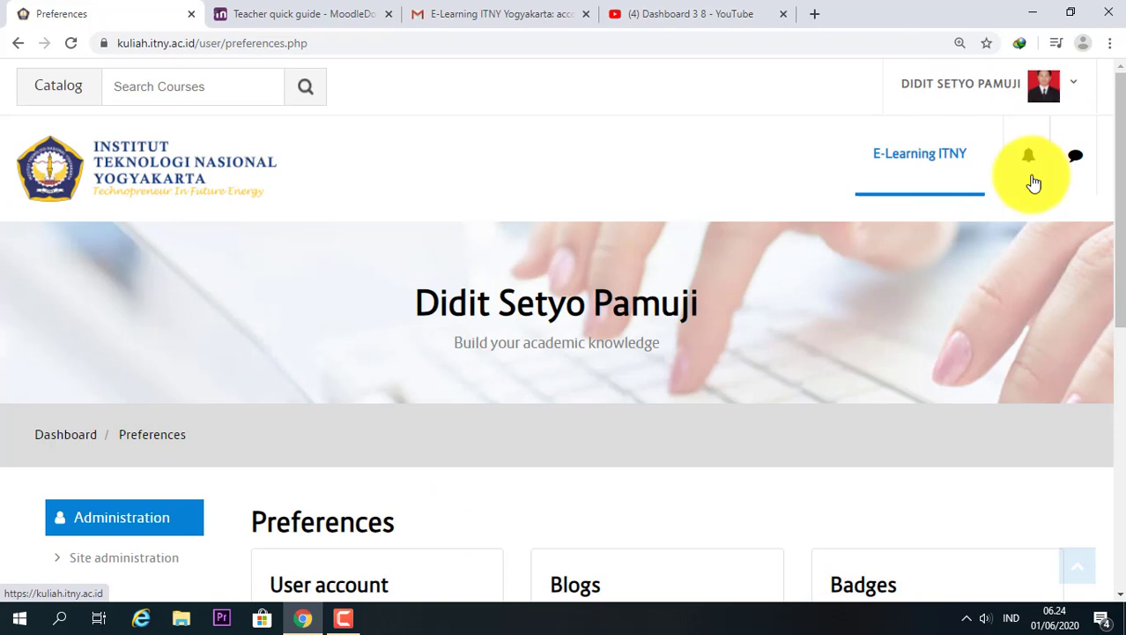
Return to the Dashboard and look over the recently accessed courses and the My courses list.
{"action": "left_click", "coordinate": [1072, 86]}
{"action": "left_click", "coordinate": [1022, 140]}
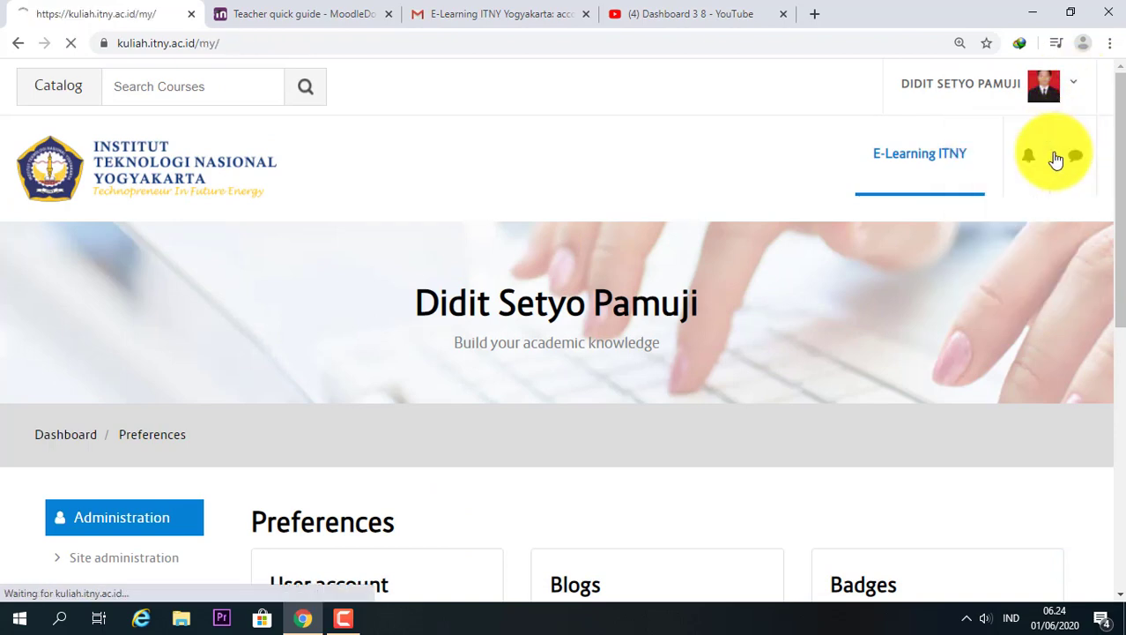
{"action": "scroll", "coordinate": [366, 371], "scroll_direction": "down", "scroll_amount": 4}
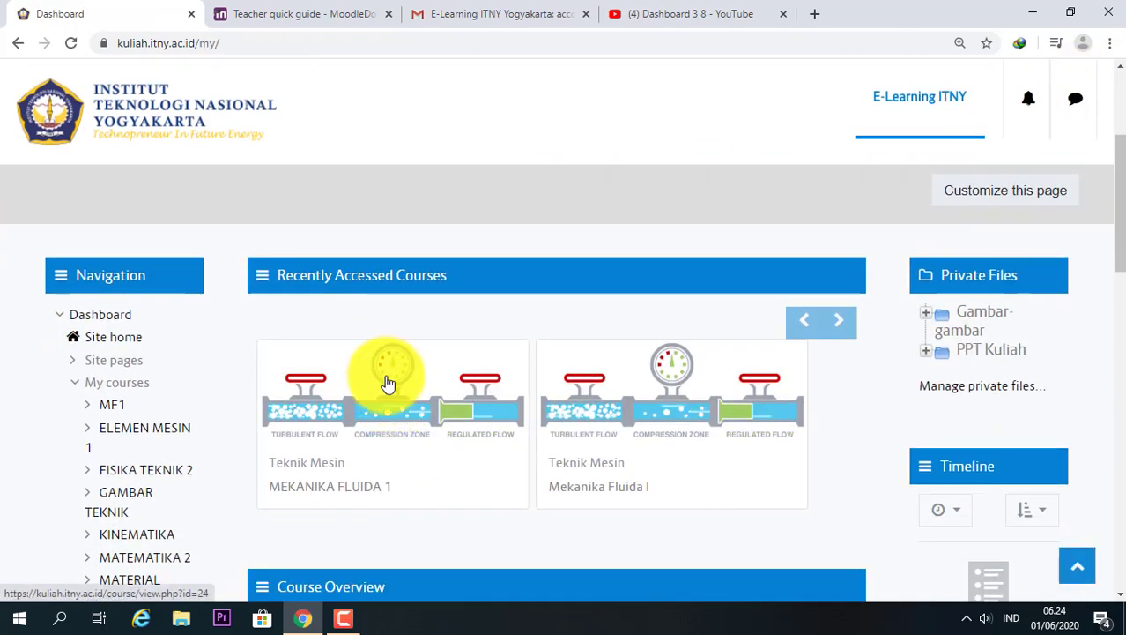
{"action": "scroll", "coordinate": [391, 382], "scroll_direction": "down", "scroll_amount": 1}
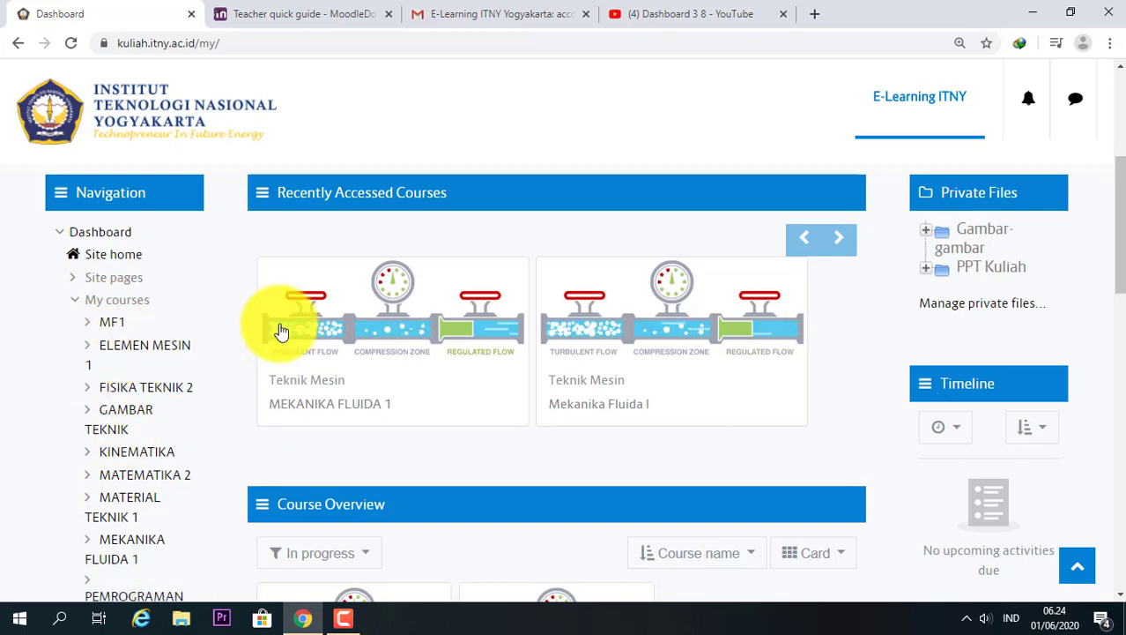
{"action": "scroll", "coordinate": [223, 363], "scroll_direction": "up", "scroll_amount": 1}
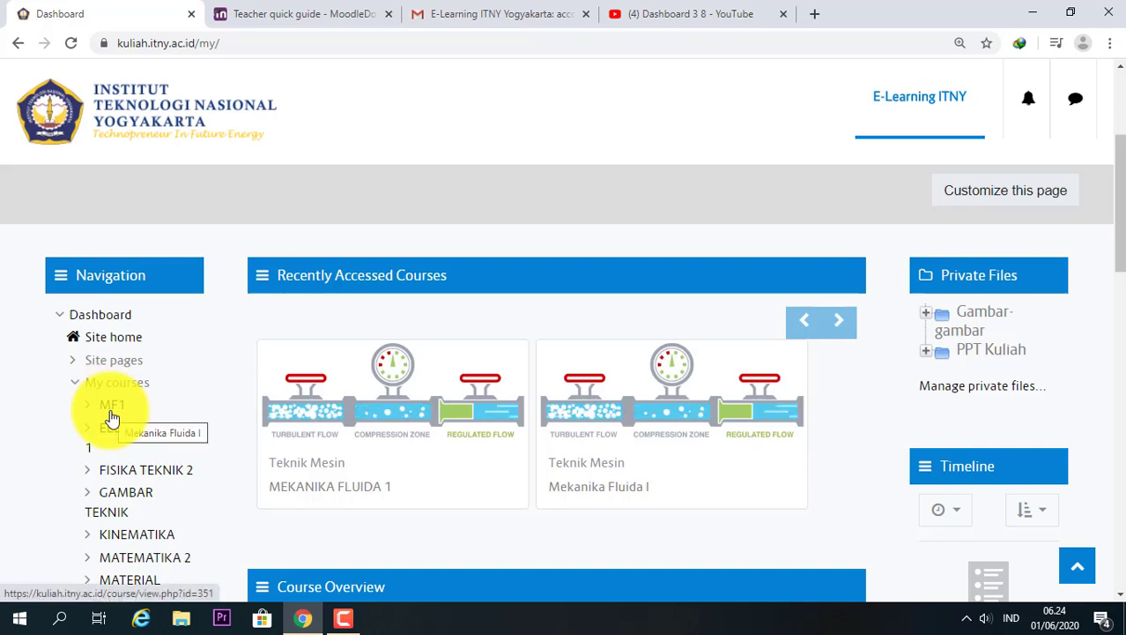
Open the MF1 (Mekanika Fluida I) course and look through its administration options, welcome section and side blocks.
{"action": "left_click", "coordinate": [111, 412]}
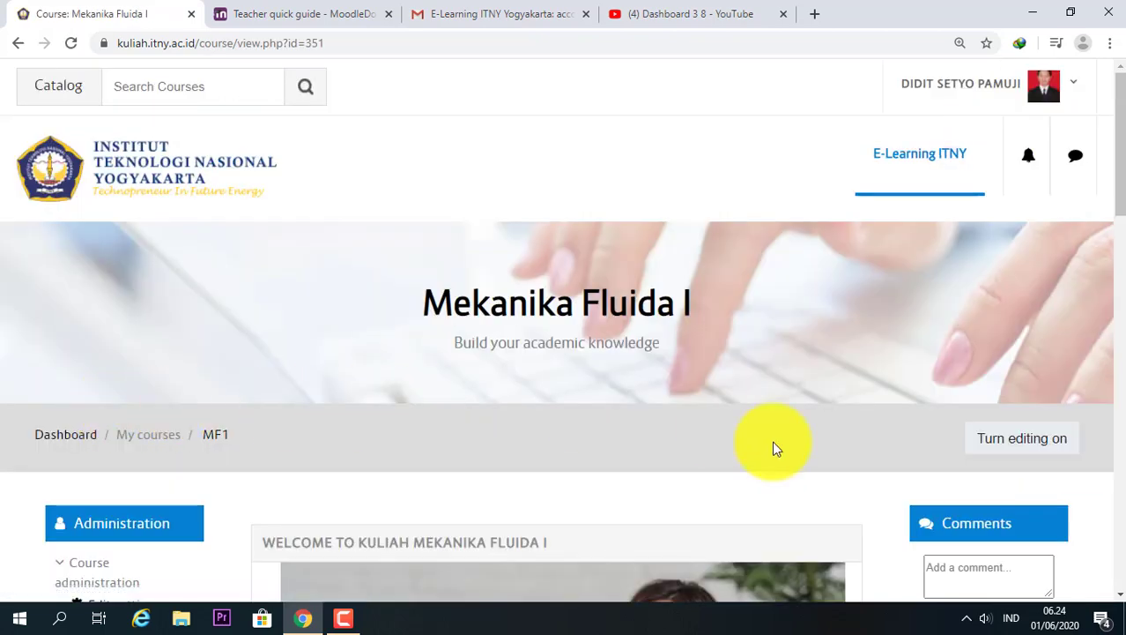
{"action": "scroll", "coordinate": [840, 433], "scroll_direction": "down", "scroll_amount": 4}
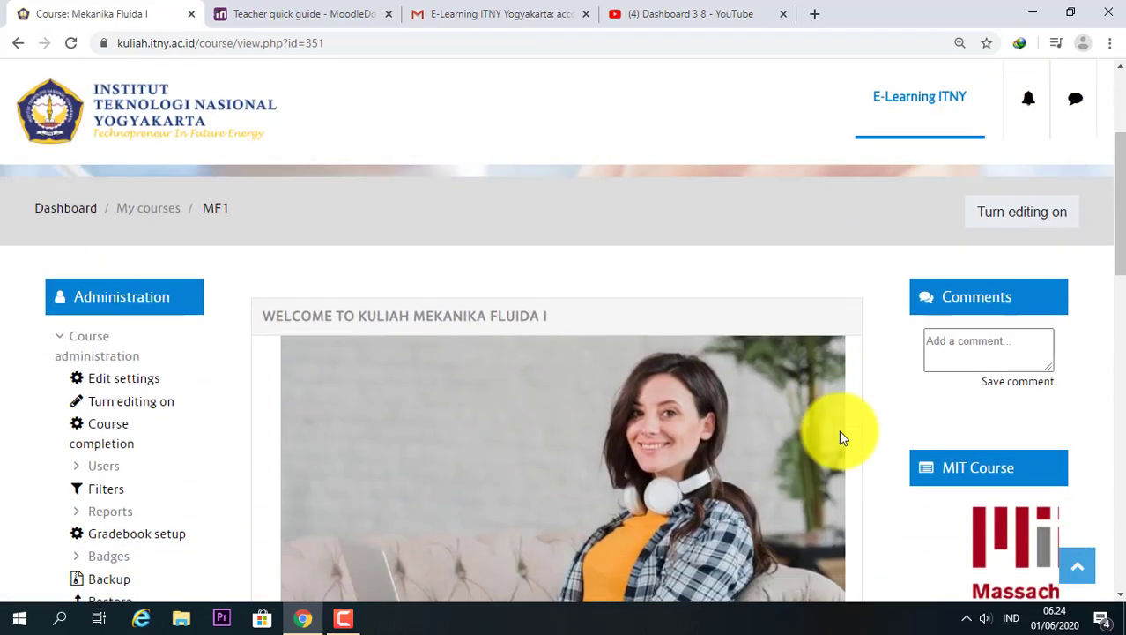
{"action": "scroll", "coordinate": [839, 430], "scroll_direction": "up", "scroll_amount": 4}
{"action": "scroll", "coordinate": [798, 429], "scroll_direction": "down", "scroll_amount": 3}
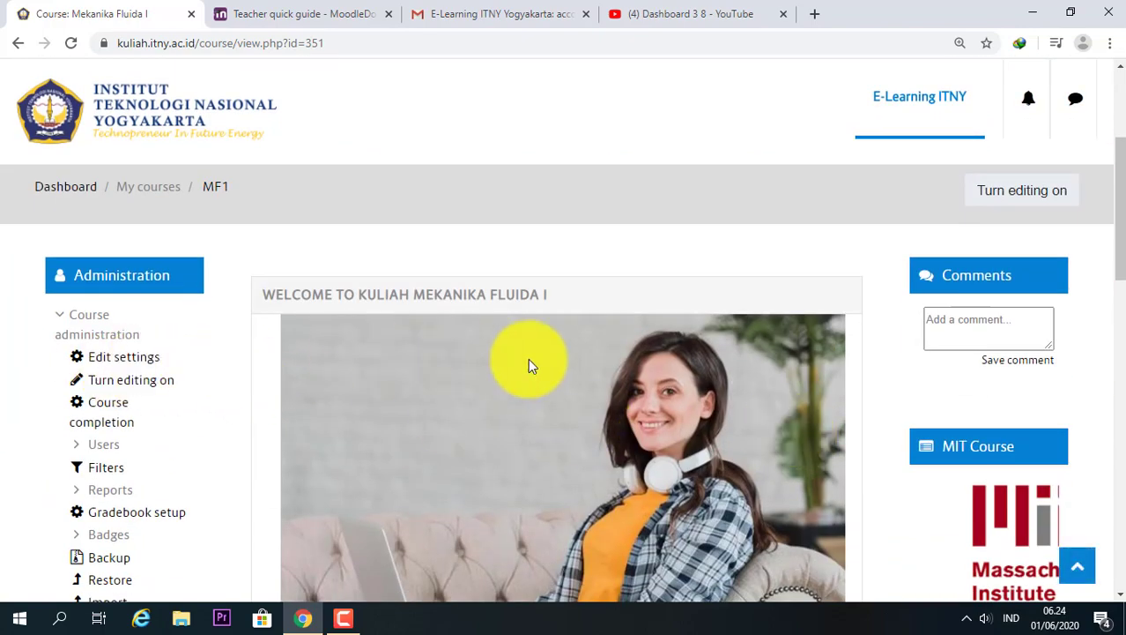
{"action": "scroll", "coordinate": [652, 385], "scroll_direction": "up", "scroll_amount": 2}
{"action": "scroll", "coordinate": [536, 407], "scroll_direction": "down", "scroll_amount": 8}
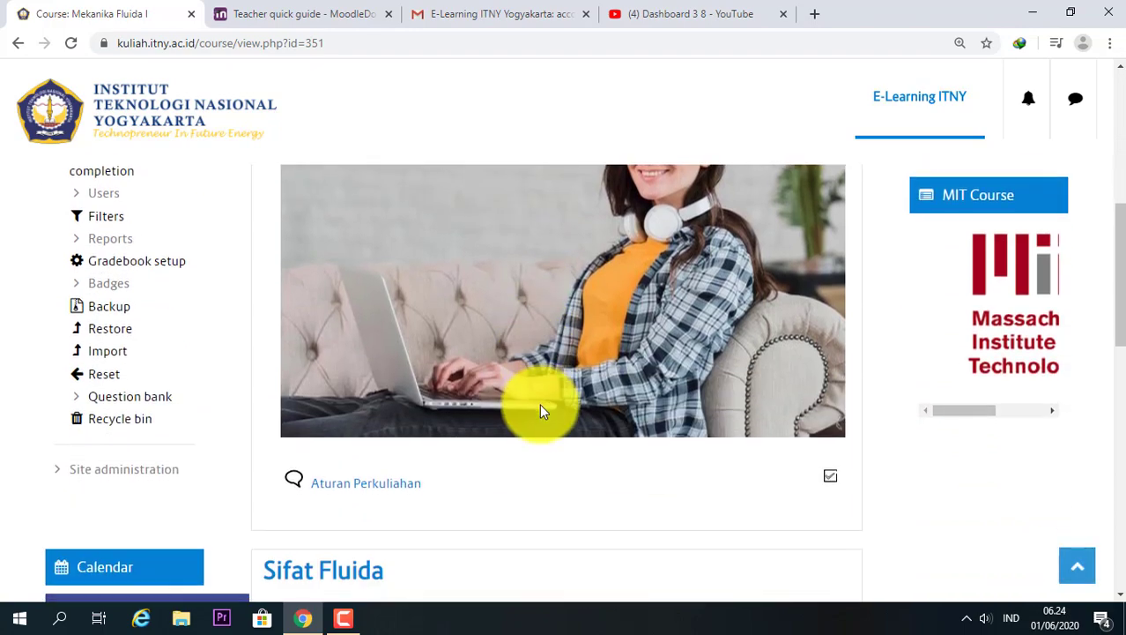
Look through the course page from its welcome section and administration options down to the Sifat Fluida, Tekanan Fluida and Topic 3 to 6 sections.
{"action": "scroll", "coordinate": [539, 403], "scroll_direction": "up", "scroll_amount": 6}
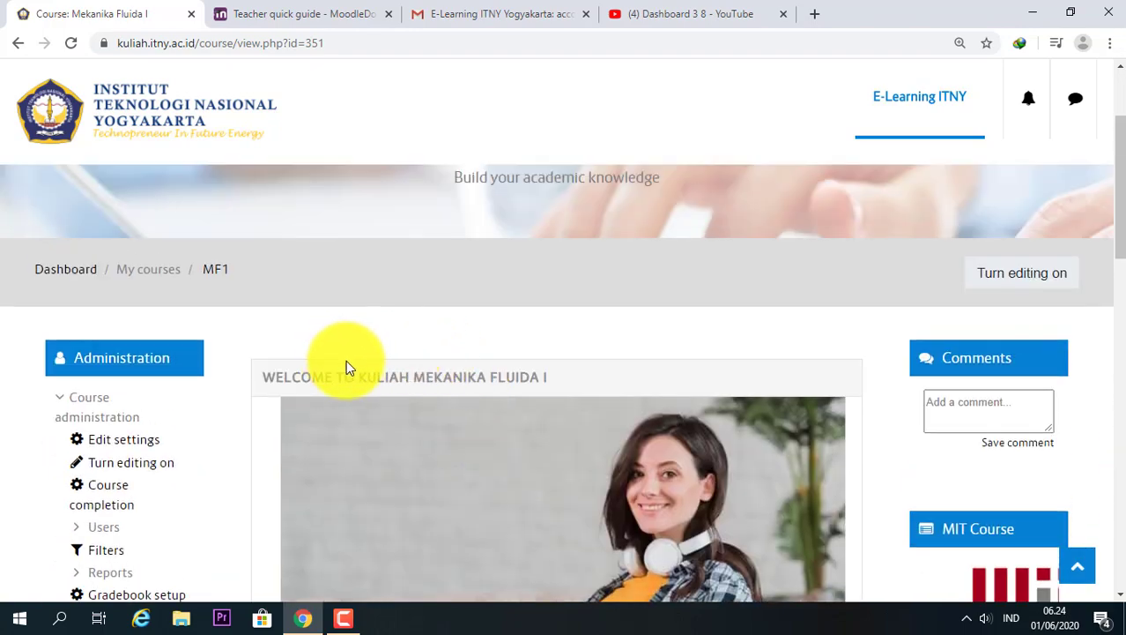
{"action": "scroll", "coordinate": [462, 416], "scroll_direction": "down", "scroll_amount": 1}
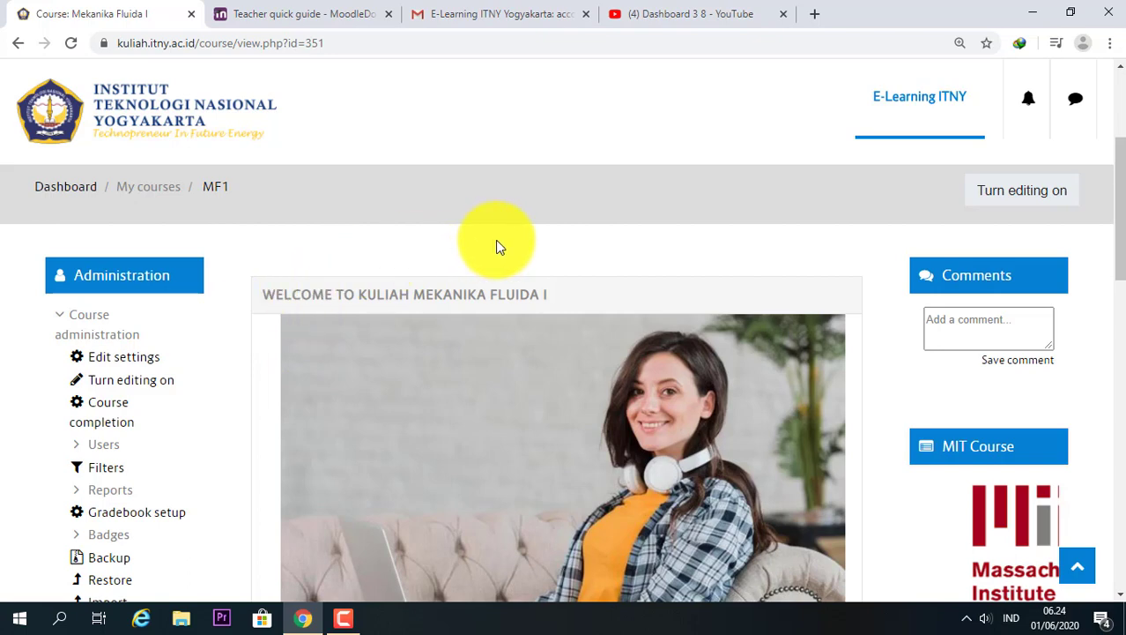
{"action": "scroll", "coordinate": [527, 317], "scroll_direction": "down", "scroll_amount": 5}
{"action": "scroll", "coordinate": [352, 352], "scroll_direction": "down", "scroll_amount": 1}
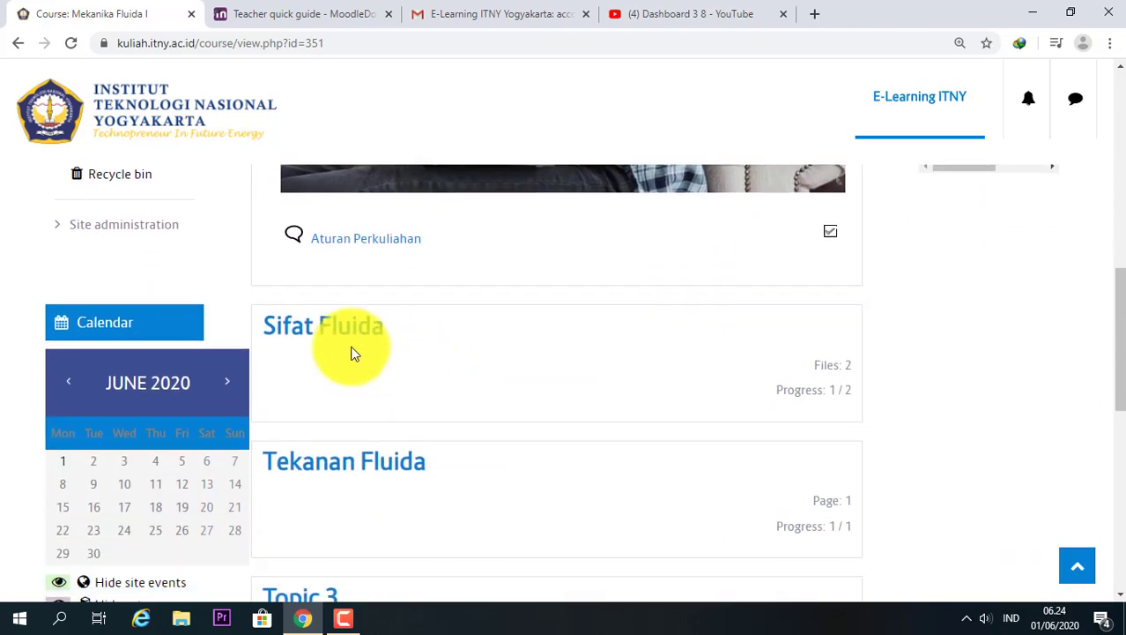
{"action": "scroll", "coordinate": [340, 335], "scroll_direction": "up", "scroll_amount": 5}
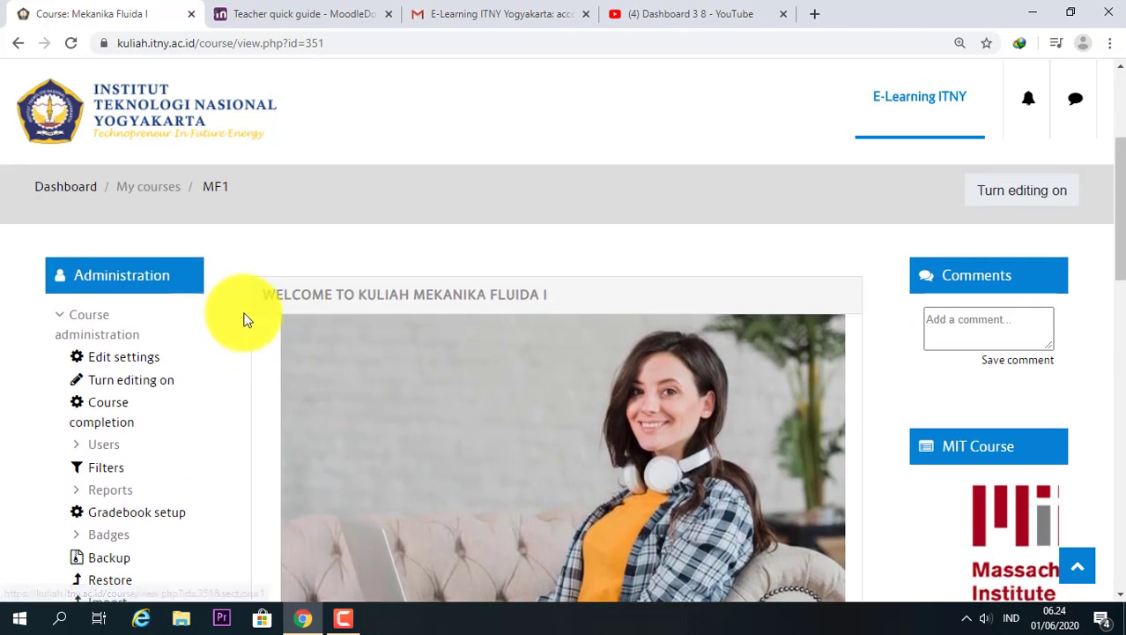
{"action": "scroll", "coordinate": [342, 335], "scroll_direction": "down", "scroll_amount": 7}
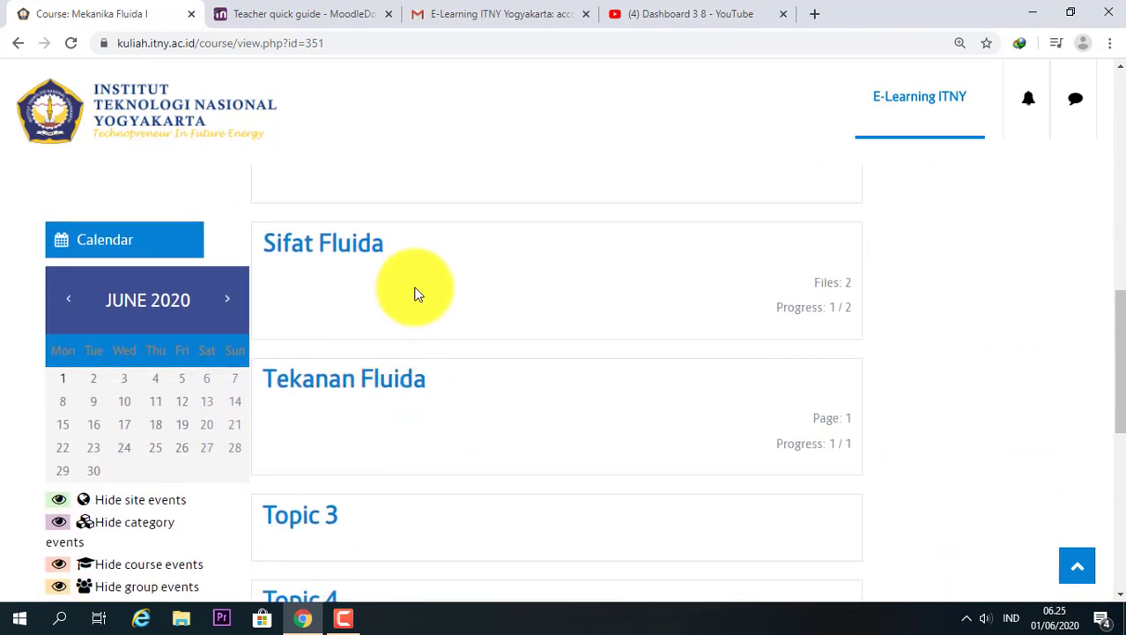
{"action": "scroll", "coordinate": [388, 343], "scroll_direction": "down", "scroll_amount": 2}
{"action": "scroll", "coordinate": [370, 291], "scroll_direction": "down", "scroll_amount": 2}
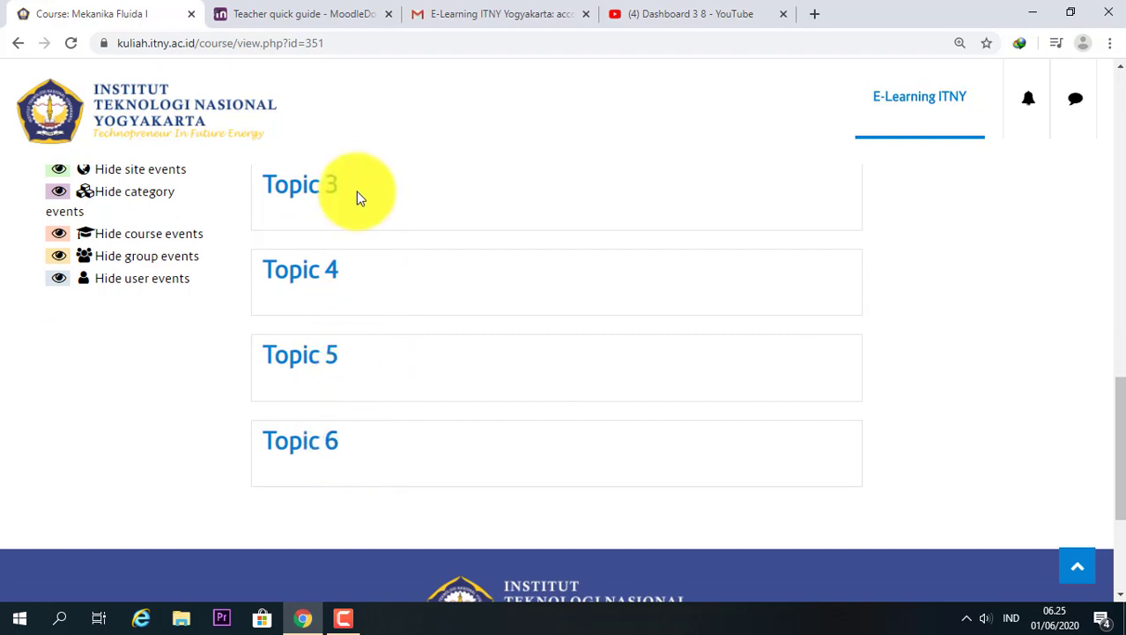
{"action": "scroll", "coordinate": [393, 339], "scroll_direction": "up", "scroll_amount": 7}
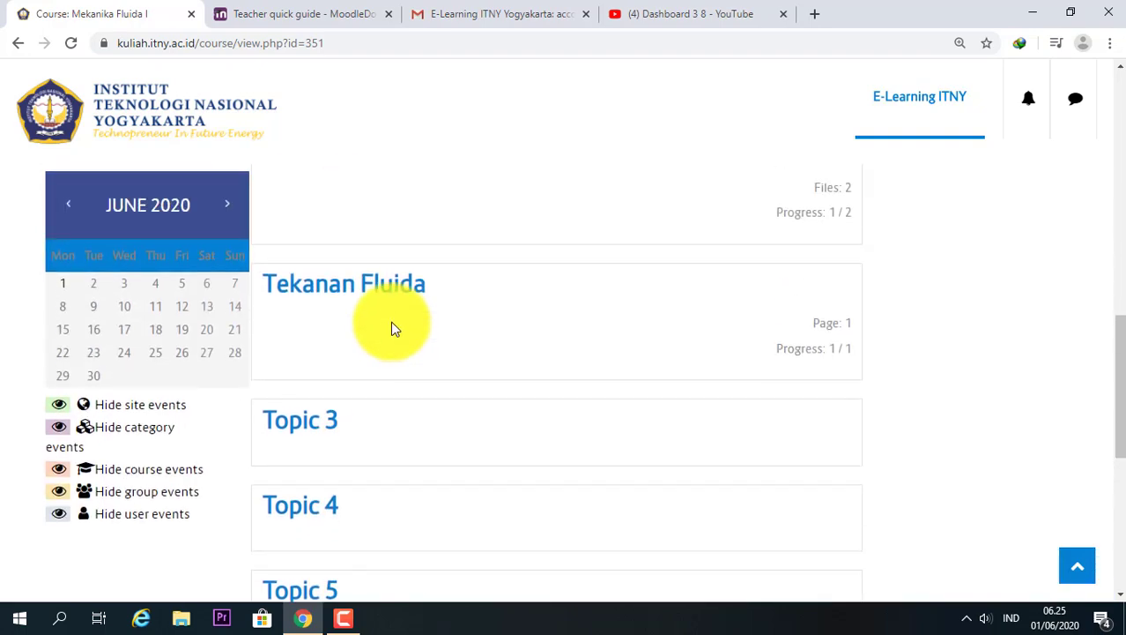
{"action": "scroll", "coordinate": [392, 339], "scroll_direction": "up", "scroll_amount": 3}
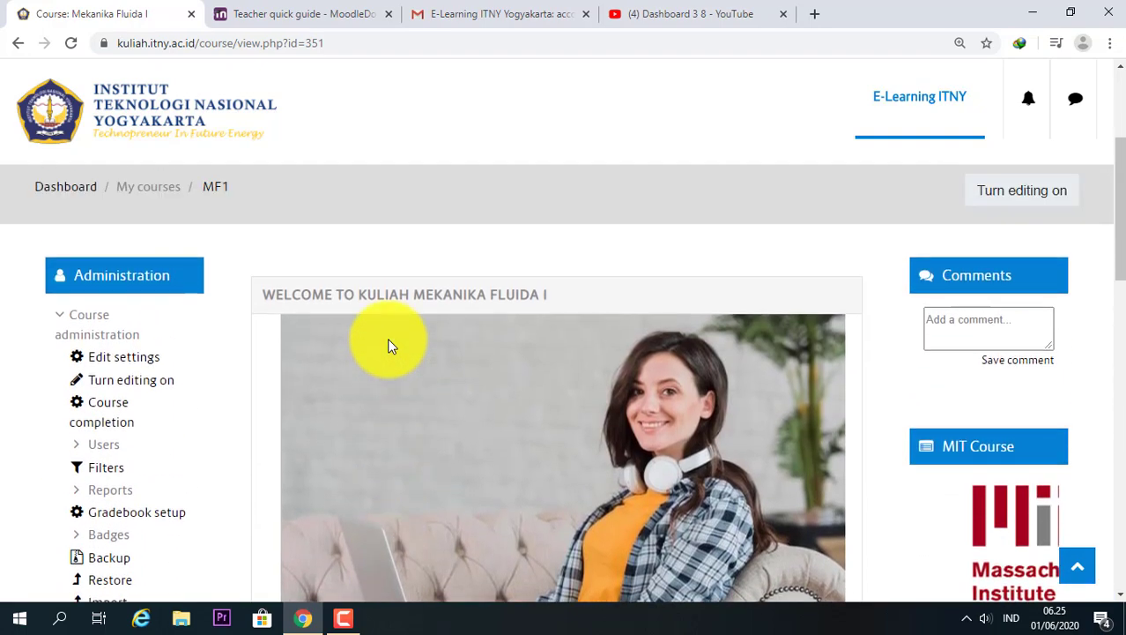
Open the course's edit settings and change the course full name to Mekanika Fluida 1.
{"action": "left_click", "coordinate": [115, 363]}
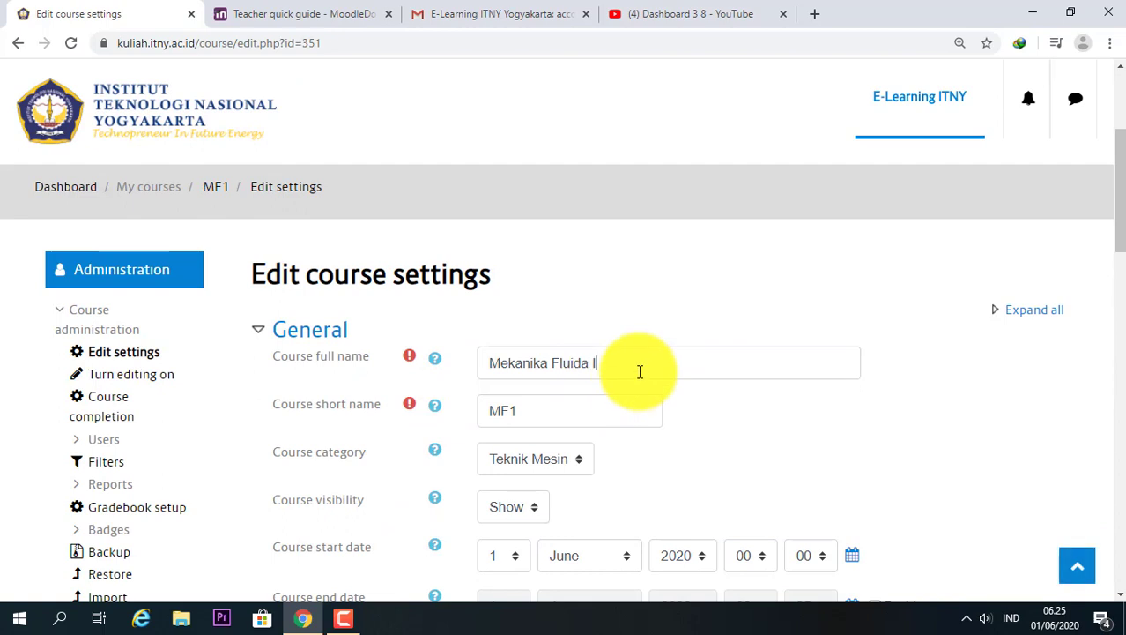
{"action": "left_click", "coordinate": [639, 371]}
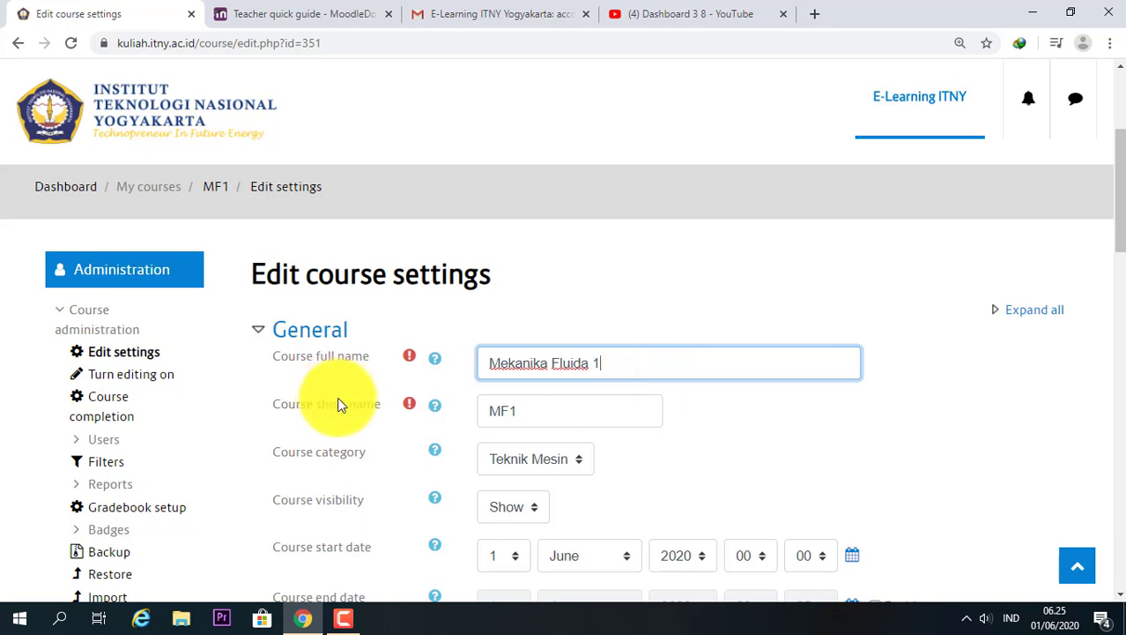
{"action": "left_click", "coordinate": [526, 408]}
Examine the available choices for course category and course visibility, keeping Teknik Mesin and Show.
{"action": "scroll", "coordinate": [682, 429], "scroll_direction": "down", "scroll_amount": 1}
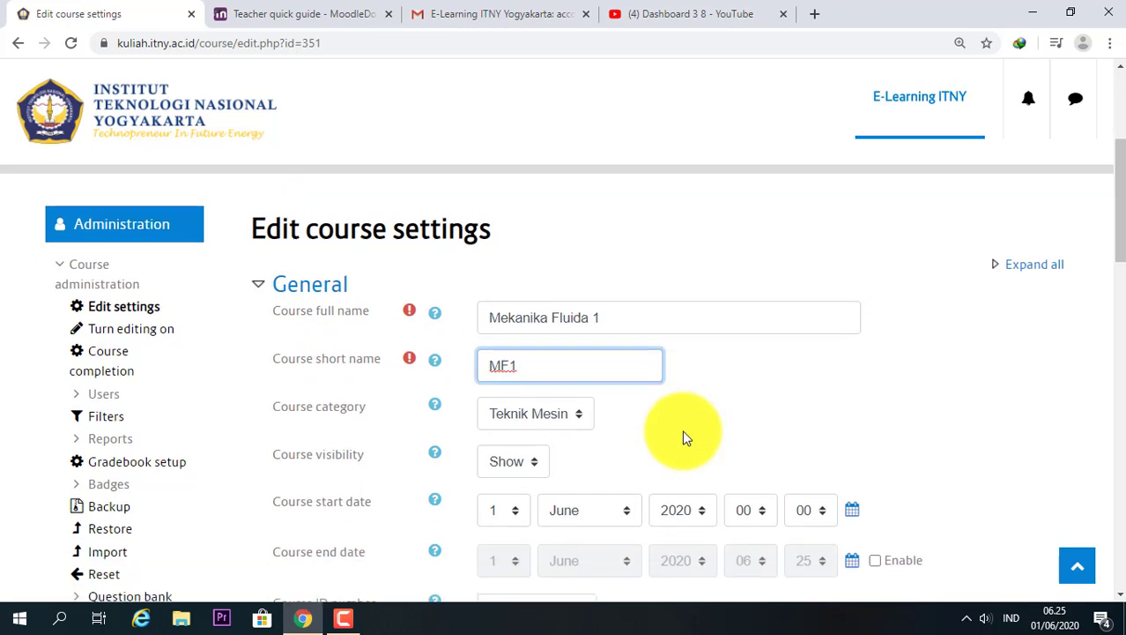
{"action": "left_click", "coordinate": [579, 388]}
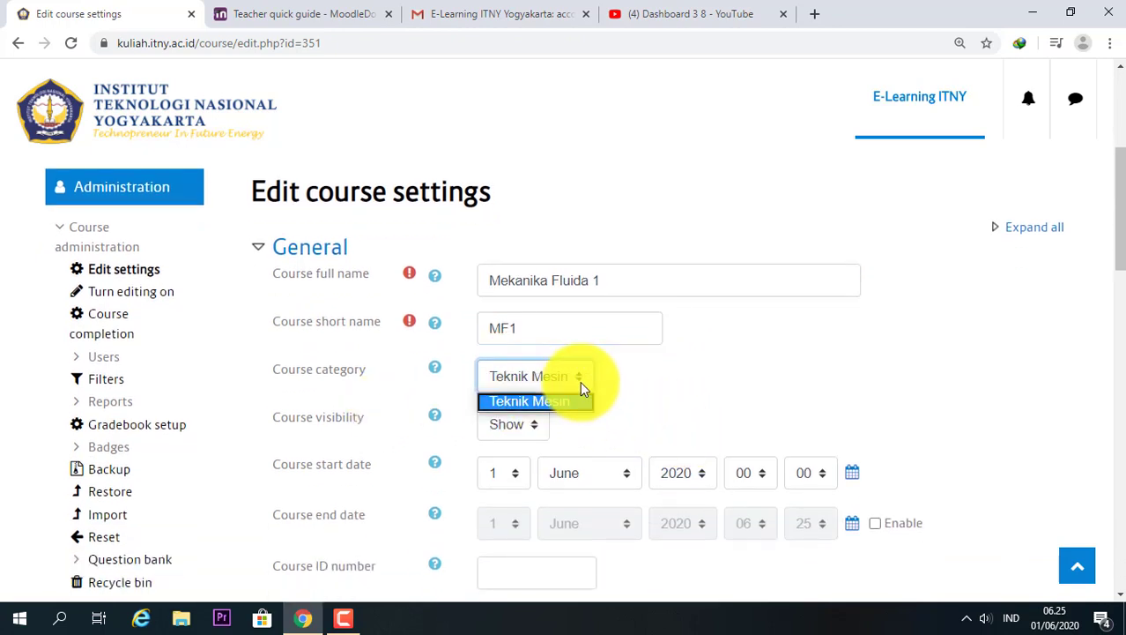
{"action": "left_click", "coordinate": [579, 380]}
{"action": "left_click", "coordinate": [579, 379]}
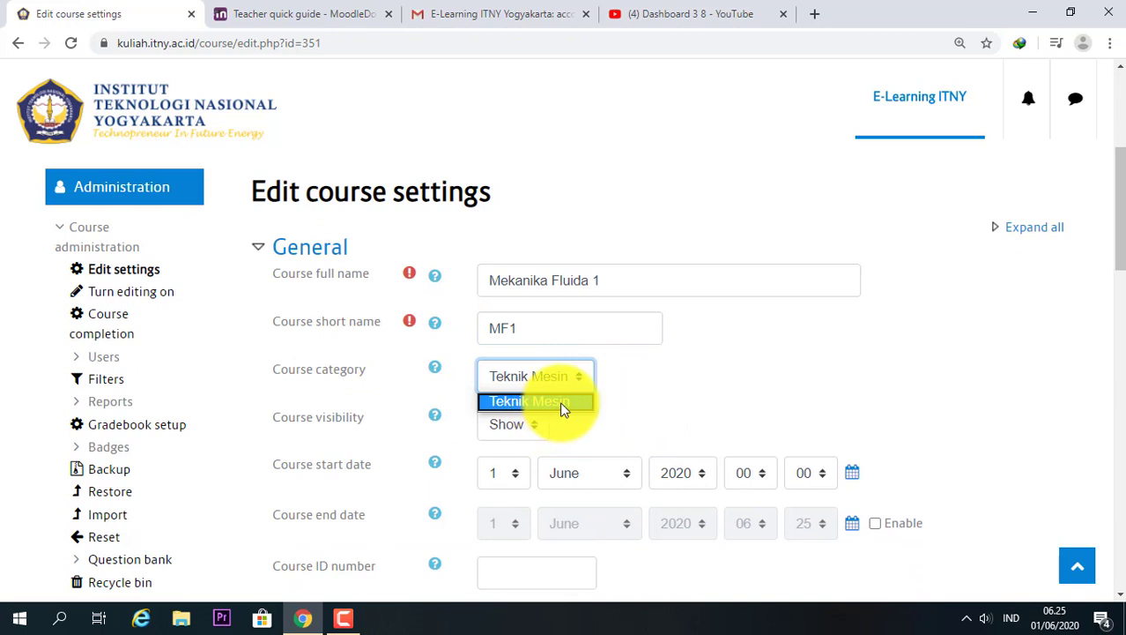
{"action": "scroll", "coordinate": [748, 374], "scroll_direction": "down", "scroll_amount": 1}
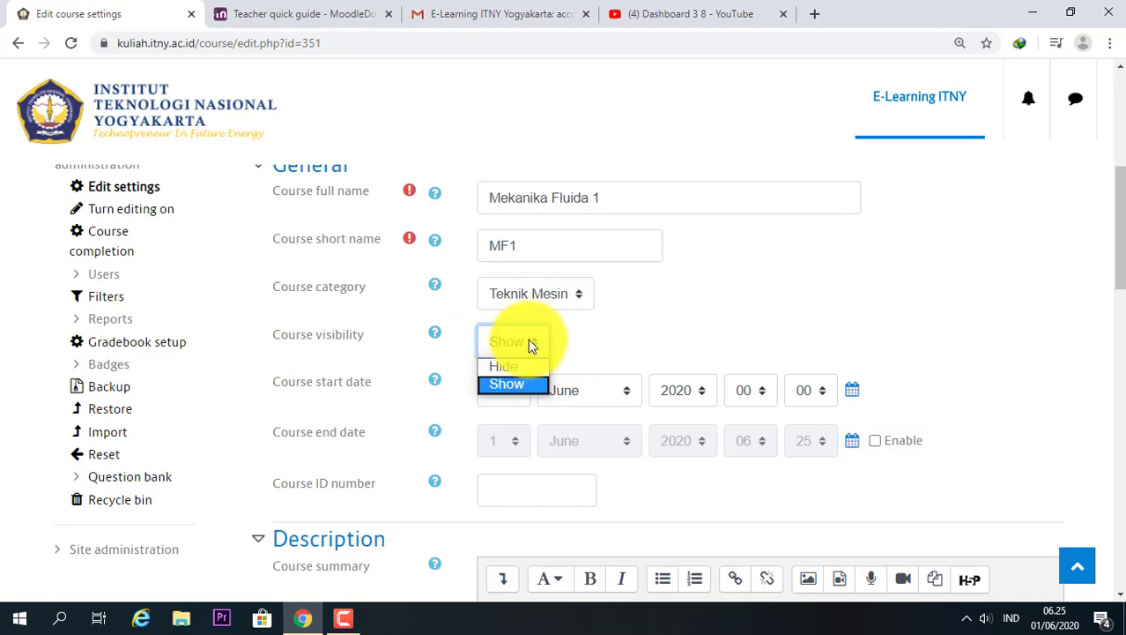
{"action": "left_click", "coordinate": [595, 361]}
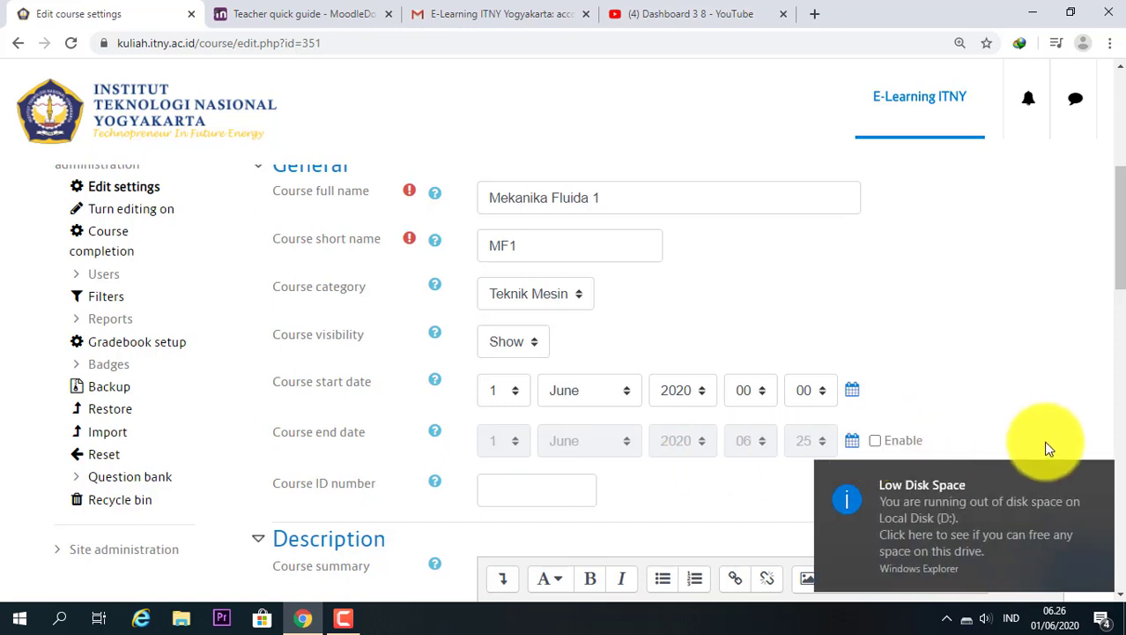
Dismiss the low disk space notification and try out enabling the course end date, leaving it disabled.
{"action": "left_click", "coordinate": [1102, 479]}
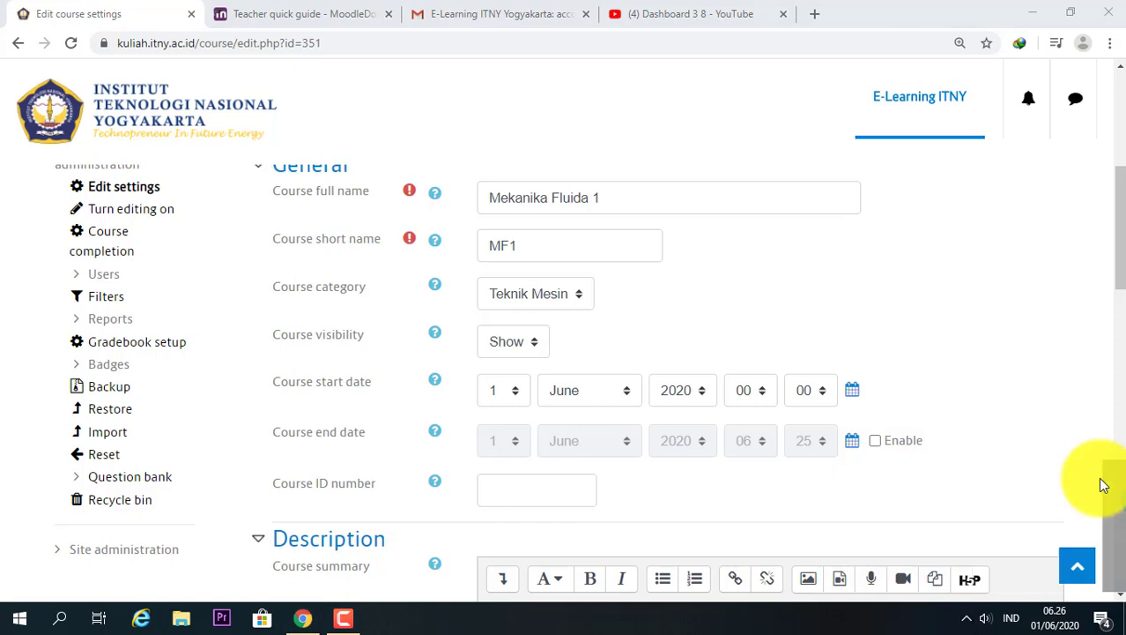
{"action": "left_click", "coordinate": [878, 443]}
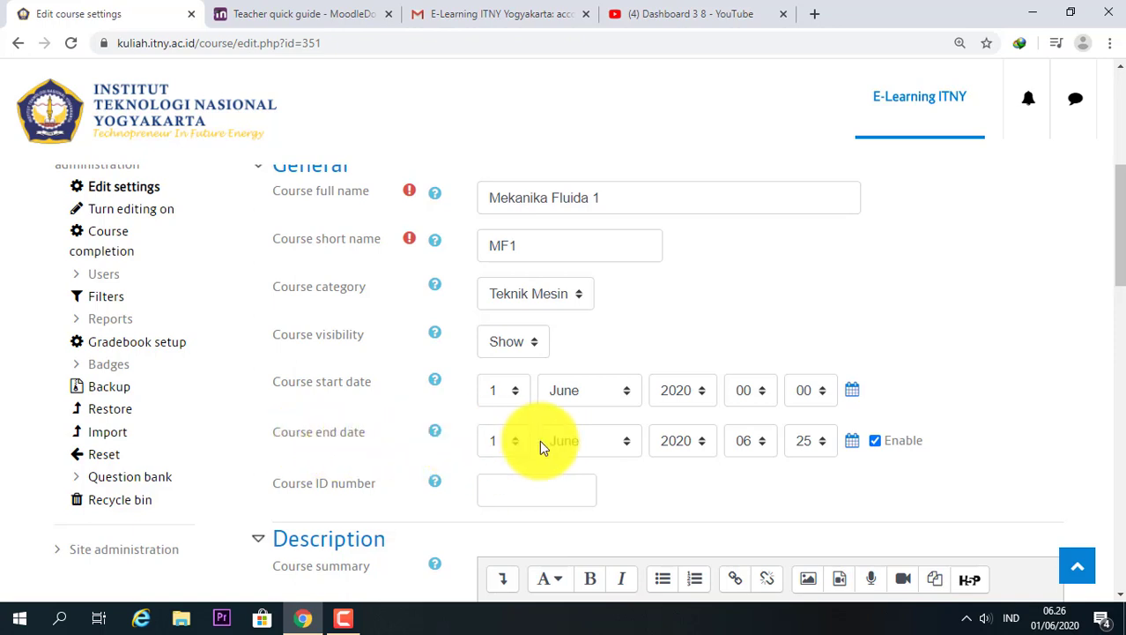
{"action": "left_click", "coordinate": [875, 441]}
Look over the Course ID number field and the course summary text in the Description settings.
{"action": "scroll", "coordinate": [793, 454], "scroll_direction": "down", "scroll_amount": 2}
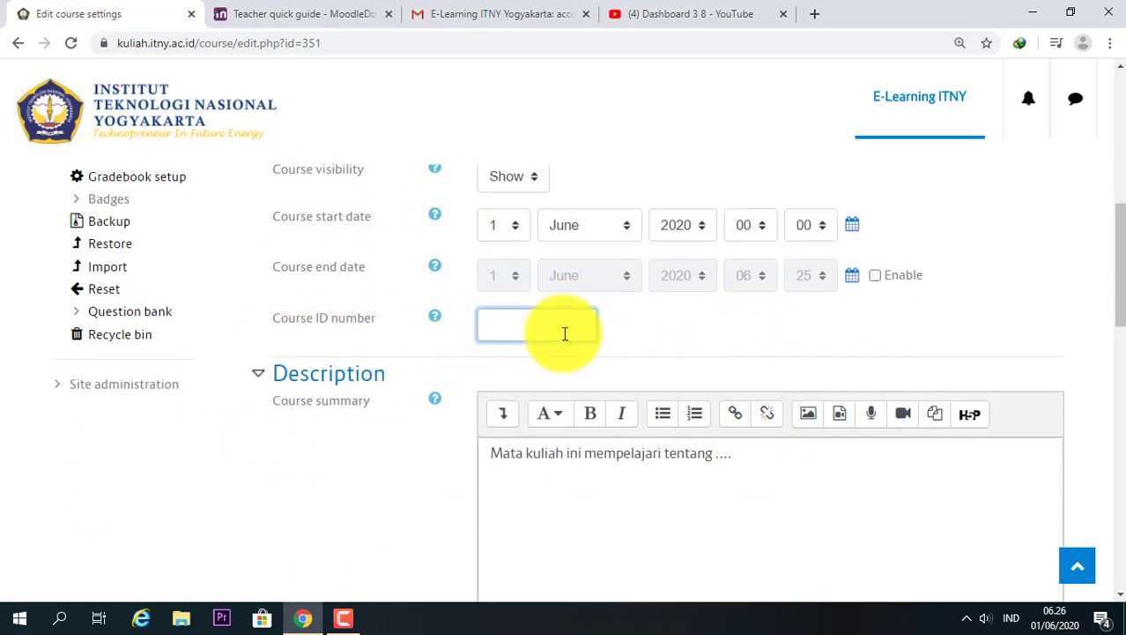
{"action": "scroll", "coordinate": [648, 453], "scroll_direction": "down", "scroll_amount": 2}
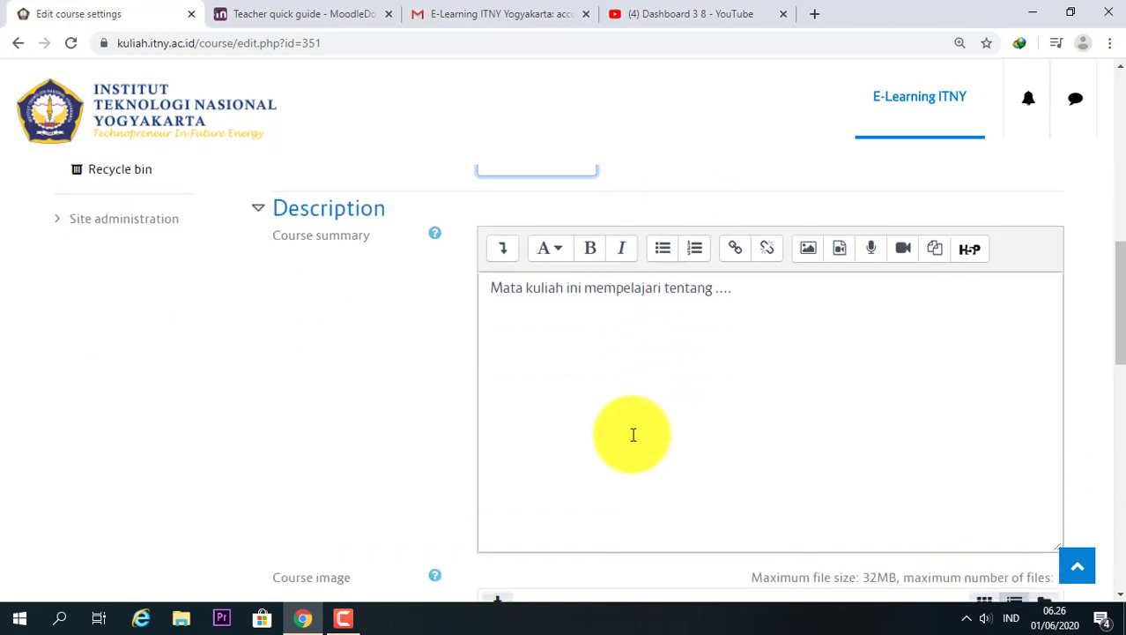
{"action": "left_click", "coordinate": [593, 379]}
{"action": "scroll", "coordinate": [511, 392], "scroll_direction": "up", "scroll_amount": 1}
{"action": "scroll", "coordinate": [481, 392], "scroll_direction": "down", "scroll_amount": 1}
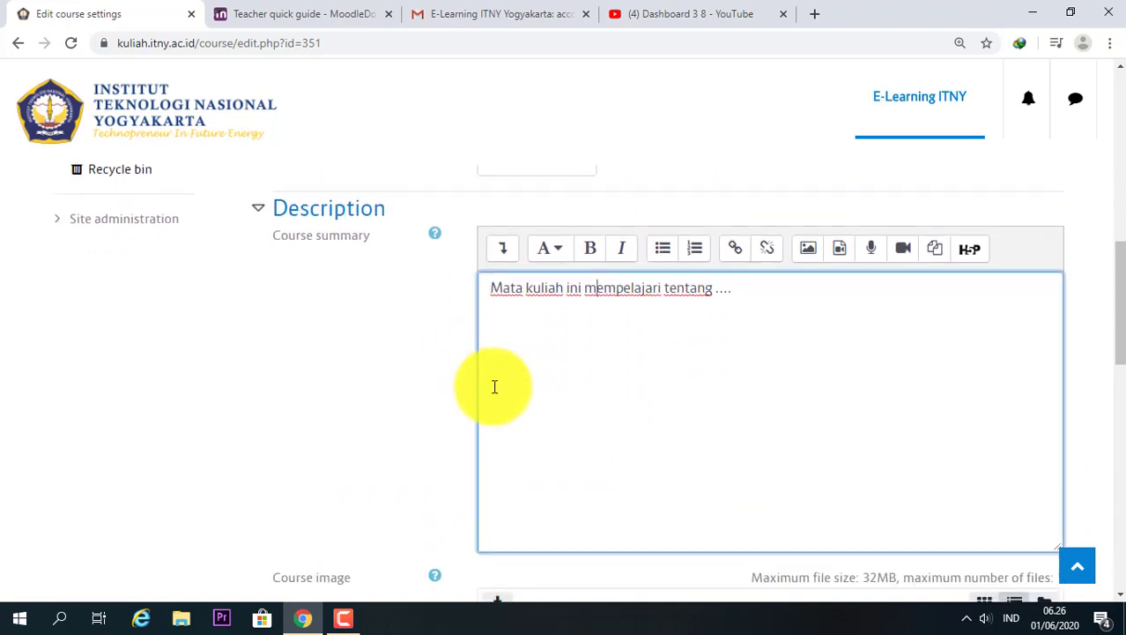
{"action": "scroll", "coordinate": [697, 389], "scroll_direction": "up", "scroll_amount": 1}
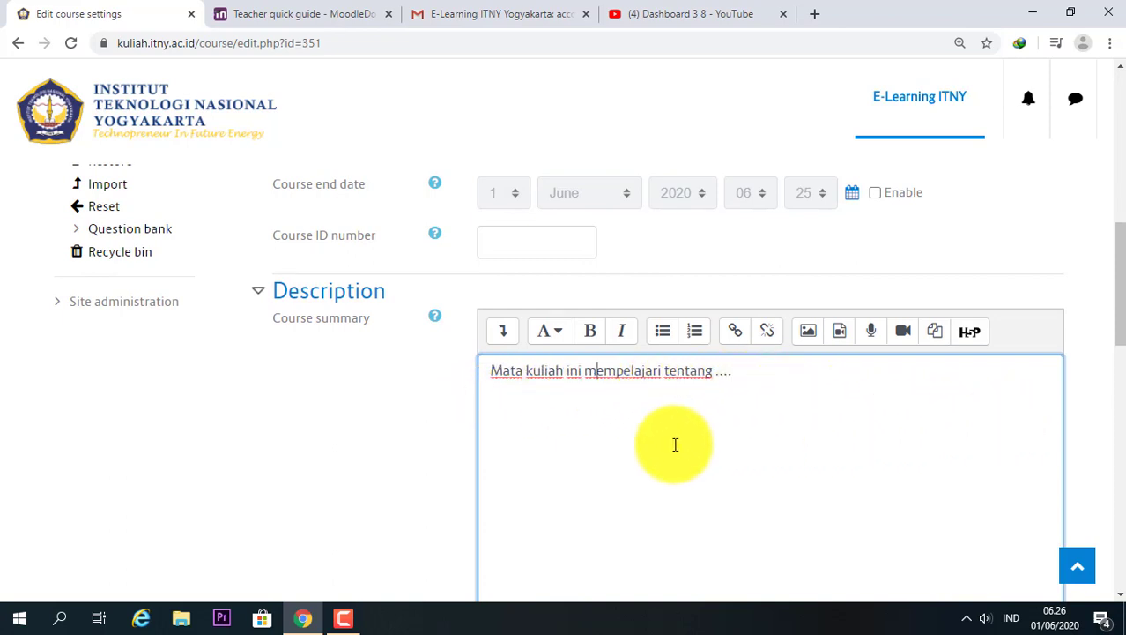
{"action": "scroll", "coordinate": [749, 401], "scroll_direction": "down", "scroll_amount": 1}
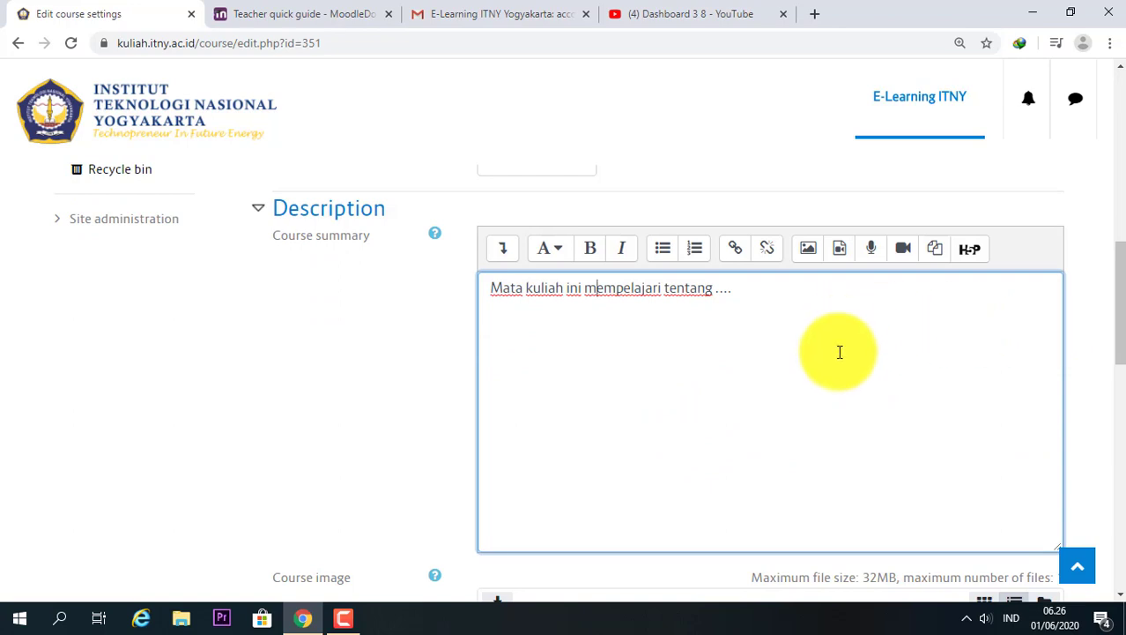
{"action": "scroll", "coordinate": [838, 352], "scroll_direction": "up", "scroll_amount": 1}
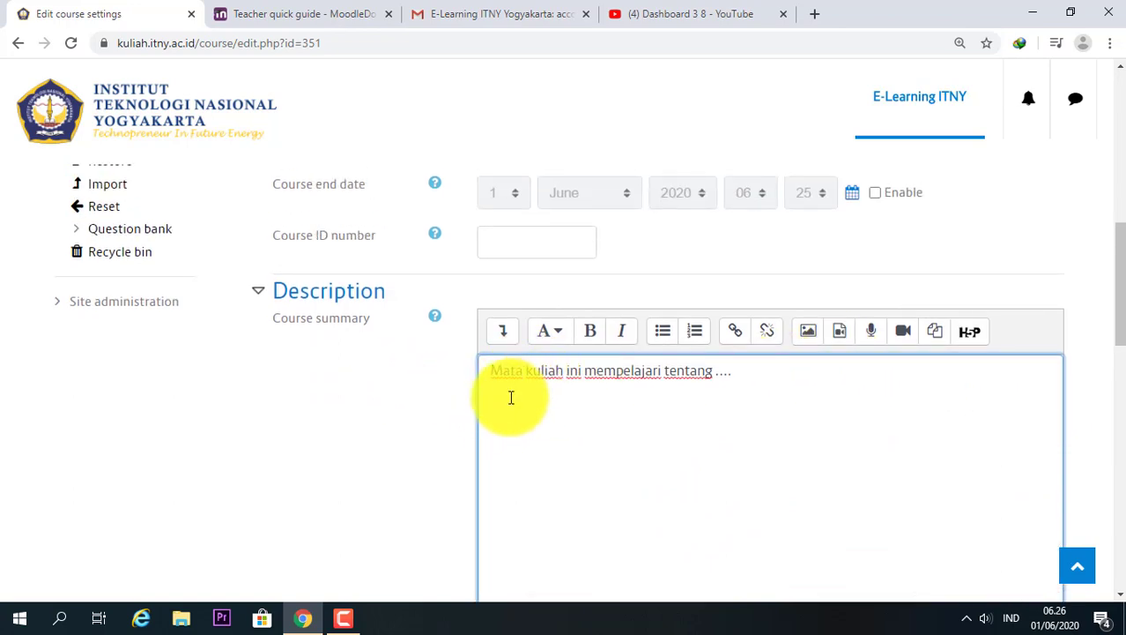
Show all formatting tools of the course summary editor and view its paragraph styles without applying one.
{"action": "left_click", "coordinate": [508, 338]}
{"action": "left_click", "coordinate": [550, 341]}
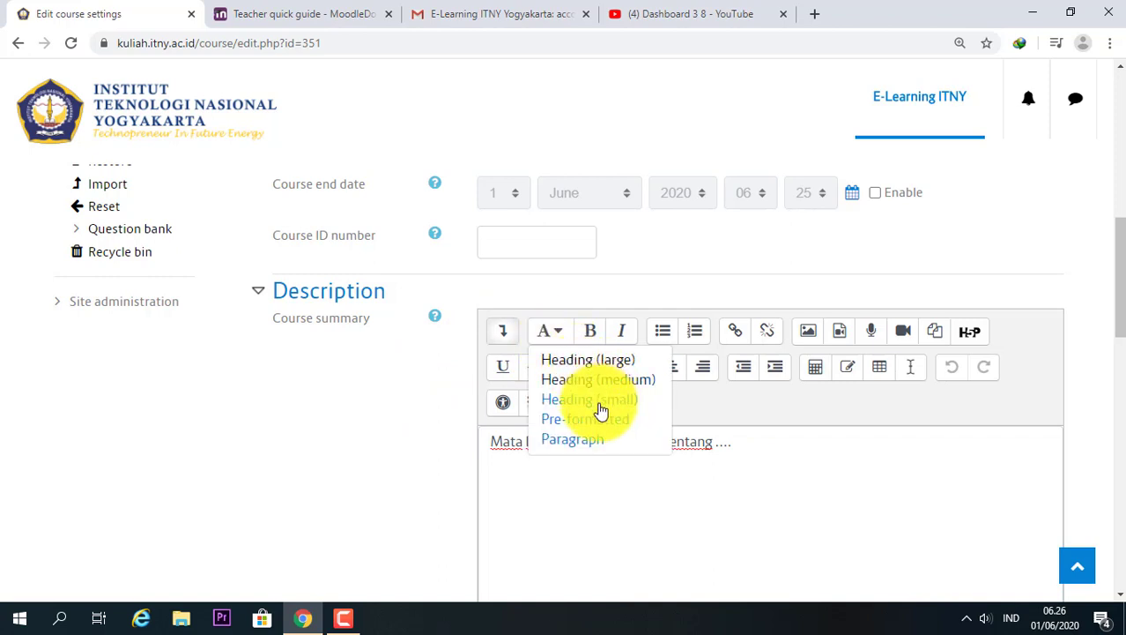
{"action": "left_click", "coordinate": [735, 484]}
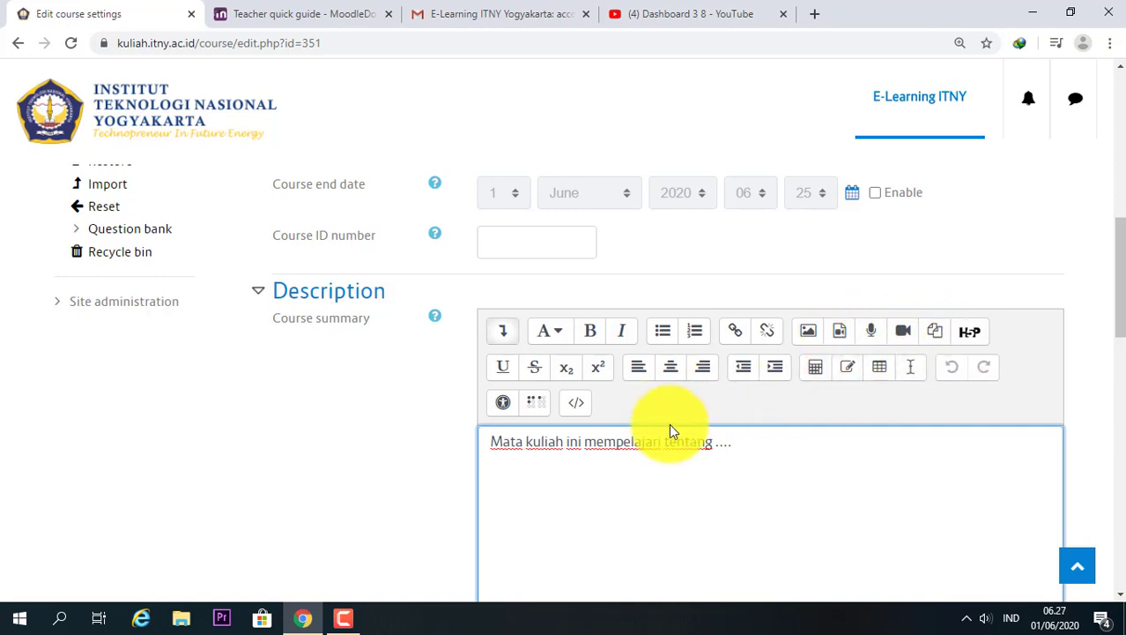
View the details of the course image watergater-flow-animation.gif without changing them, and review the accepted file types and remaining settings sections.
{"action": "scroll", "coordinate": [892, 379], "scroll_direction": "down", "scroll_amount": 5}
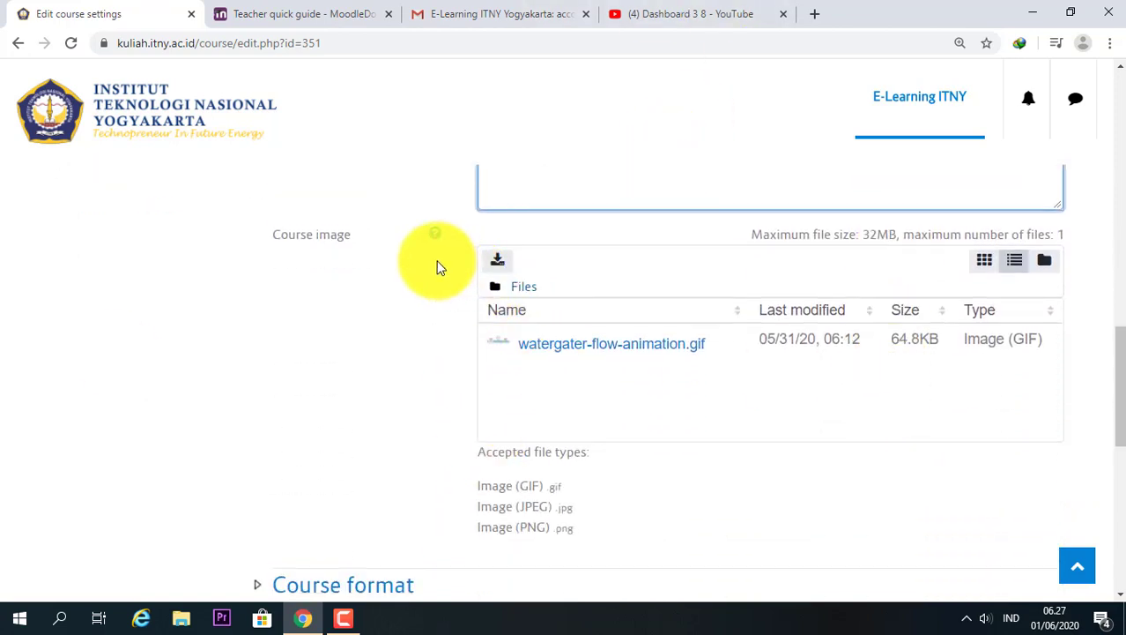
{"action": "left_click", "coordinate": [640, 345]}
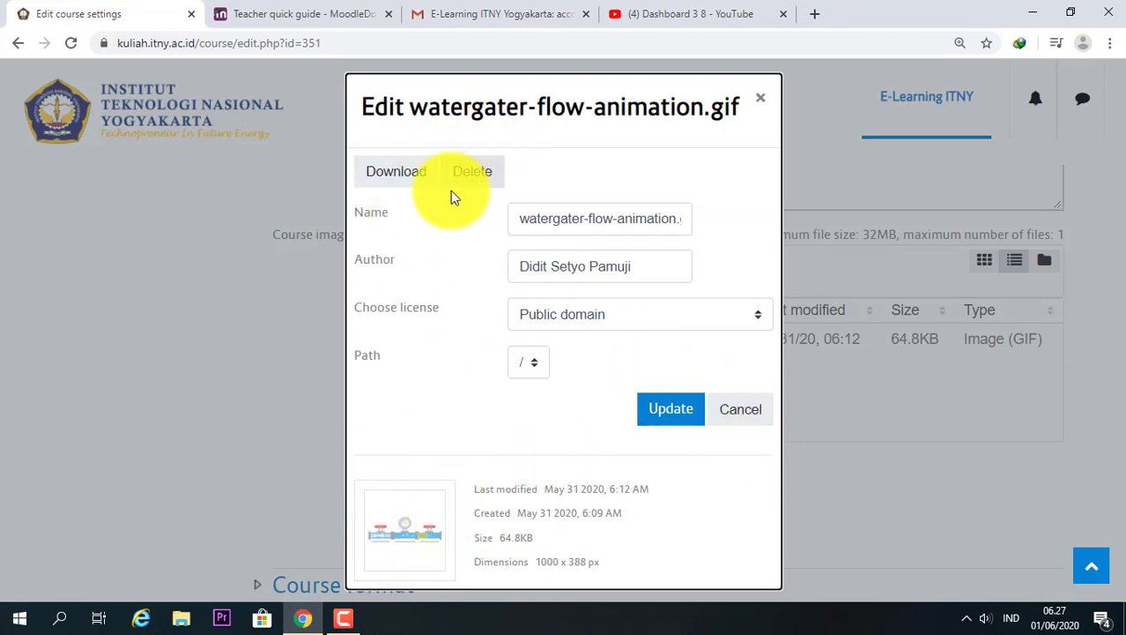
{"action": "left_click", "coordinate": [758, 99]}
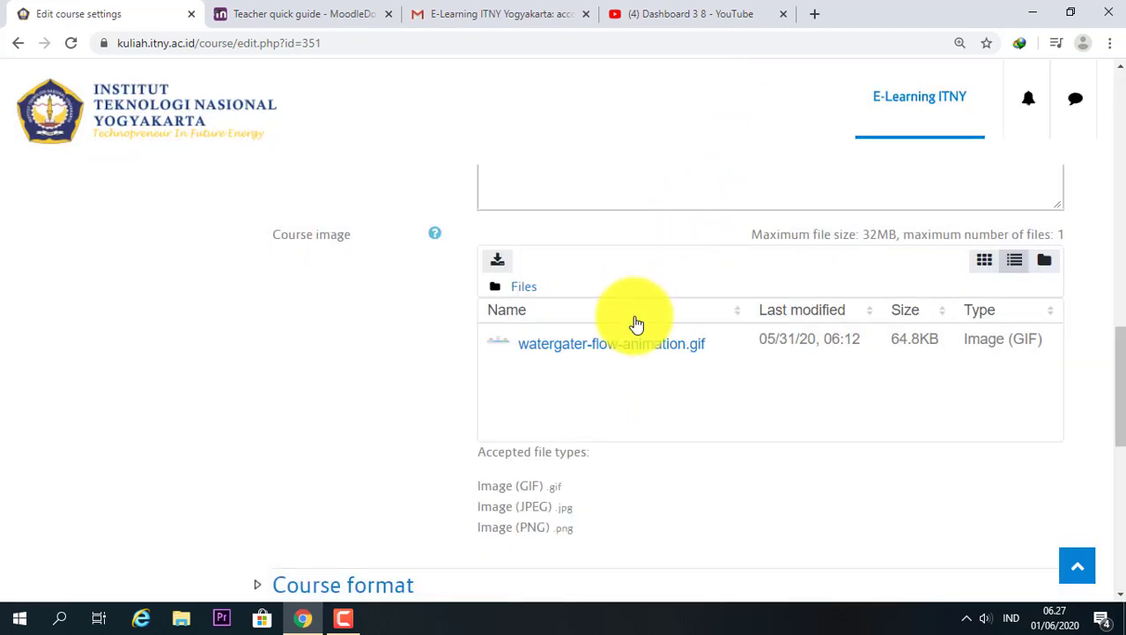
{"action": "scroll", "coordinate": [724, 401], "scroll_direction": "down", "scroll_amount": 3}
{"action": "scroll", "coordinate": [726, 400], "scroll_direction": "up", "scroll_amount": 2}
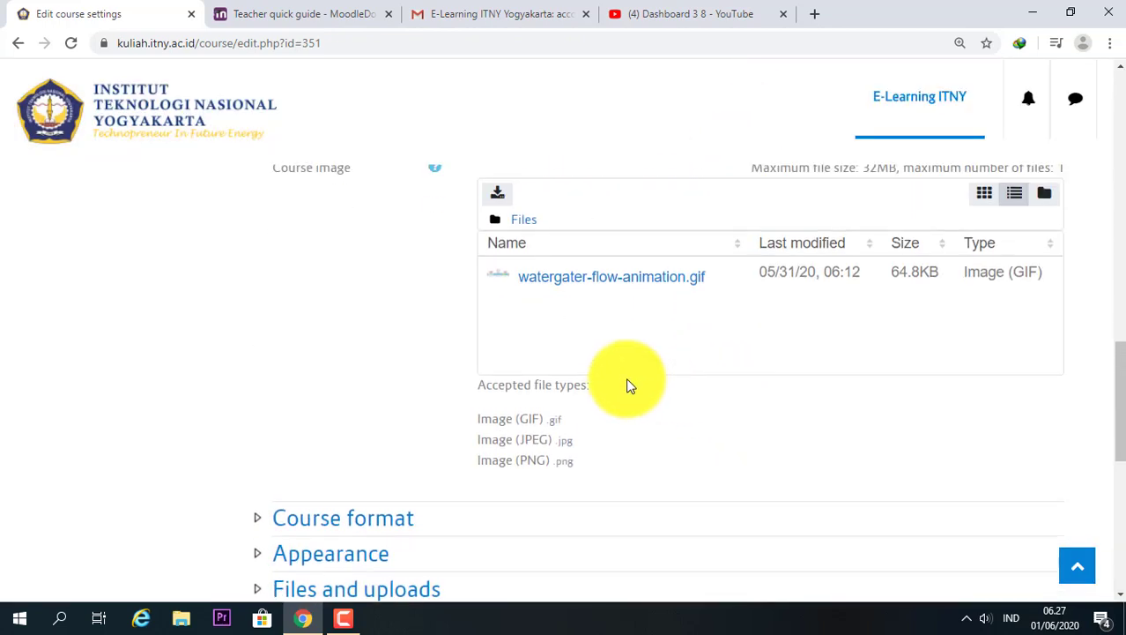
{"action": "scroll", "coordinate": [609, 400], "scroll_direction": "down", "scroll_amount": 1}
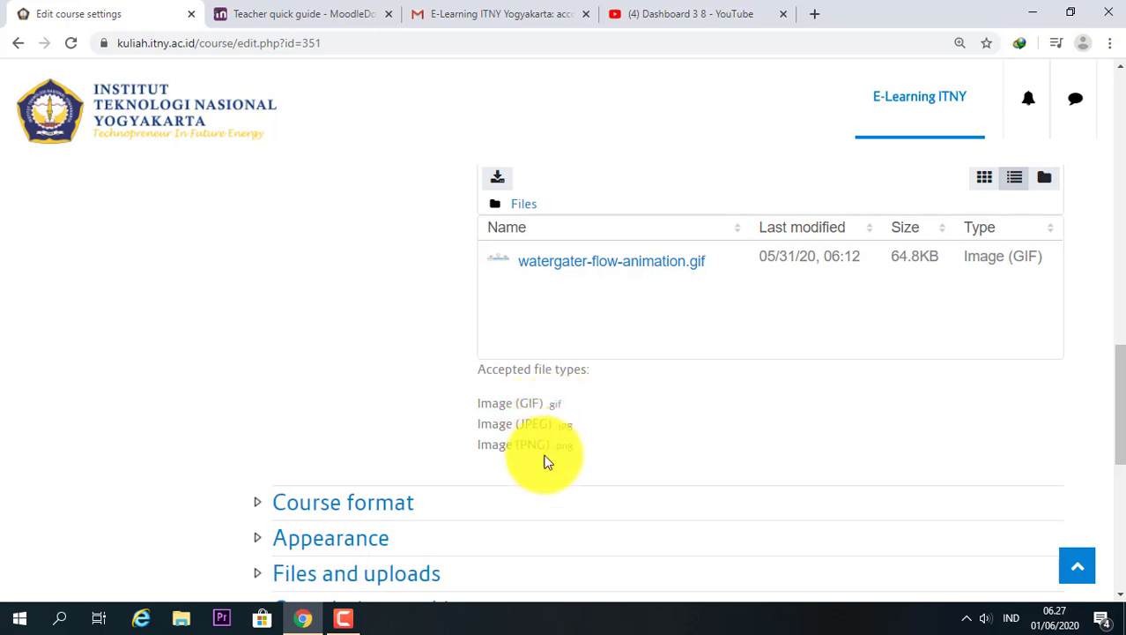
{"action": "scroll", "coordinate": [569, 461], "scroll_direction": "down", "scroll_amount": 2}
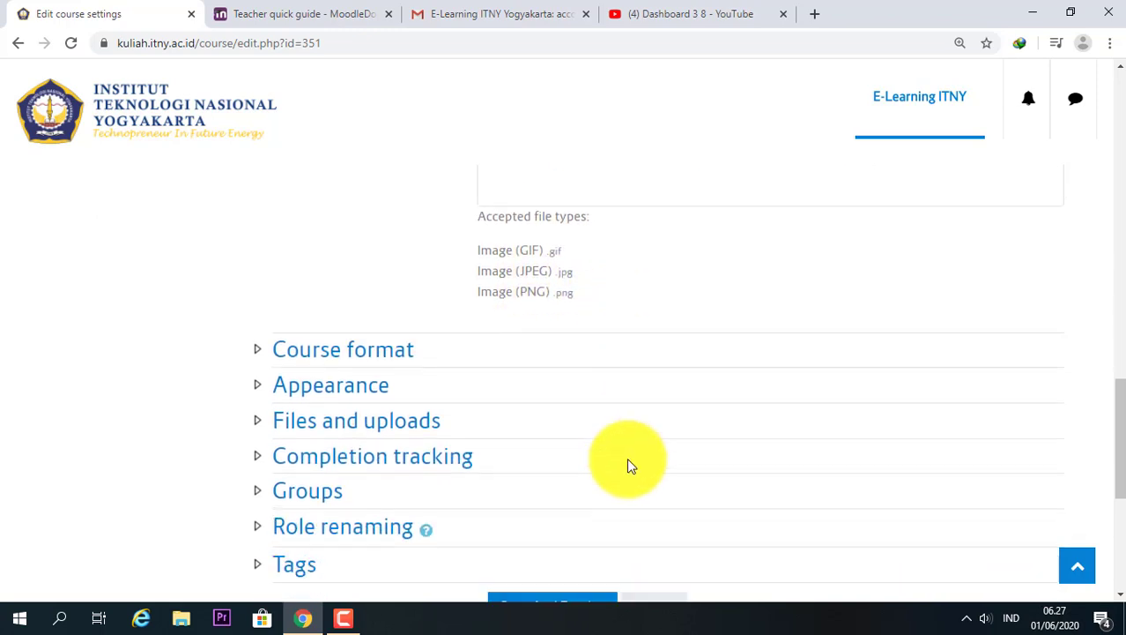
Expand the Course format settings and change the format to Single activity format.
{"action": "left_click", "coordinate": [262, 344]}
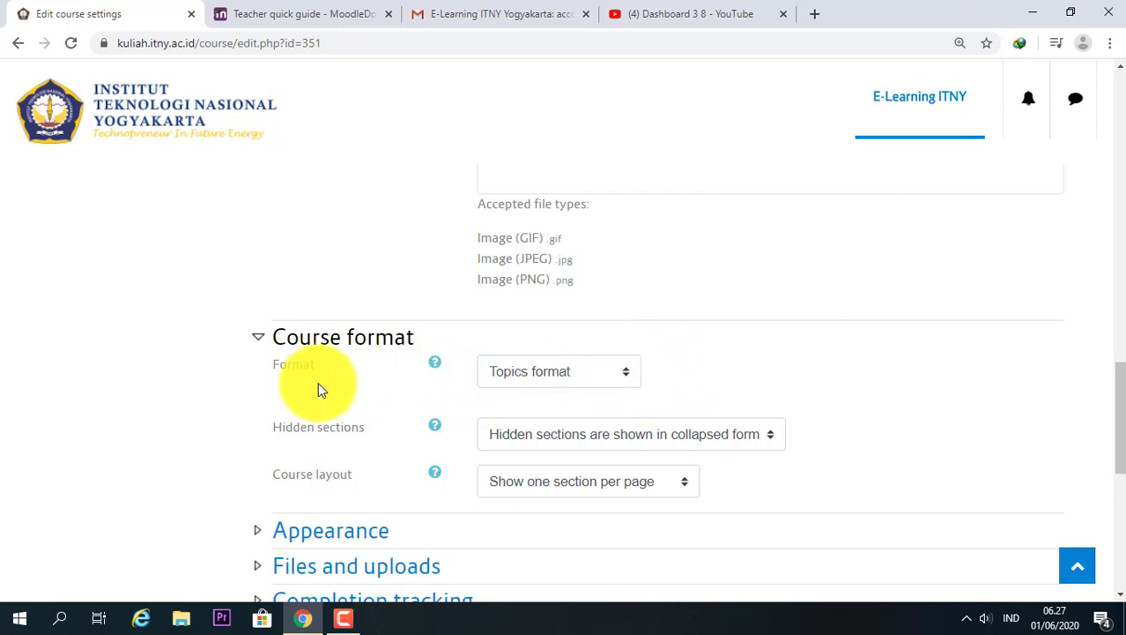
{"action": "left_click", "coordinate": [619, 372]}
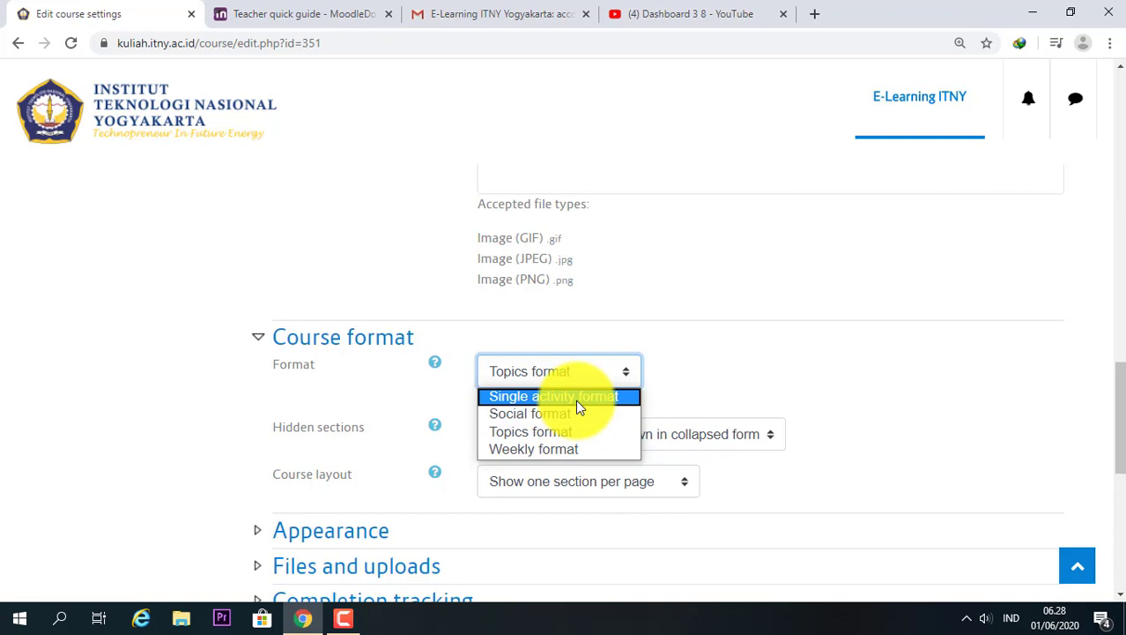
{"action": "left_click", "coordinate": [615, 397]}
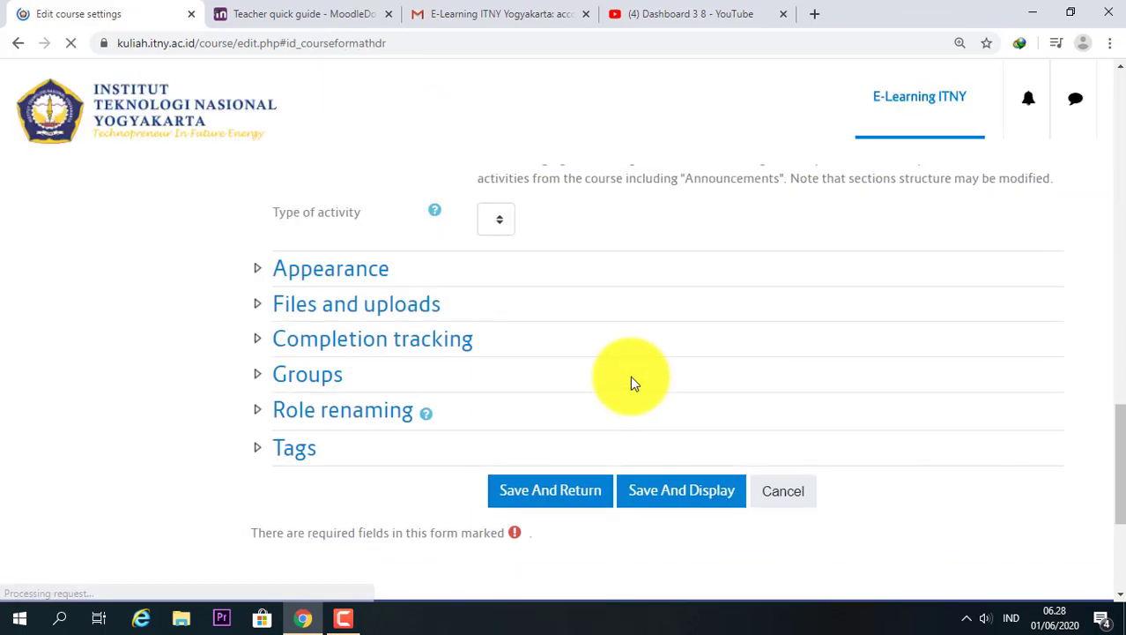
{"action": "scroll", "coordinate": [283, 270], "scroll_direction": "up", "scroll_amount": 3}
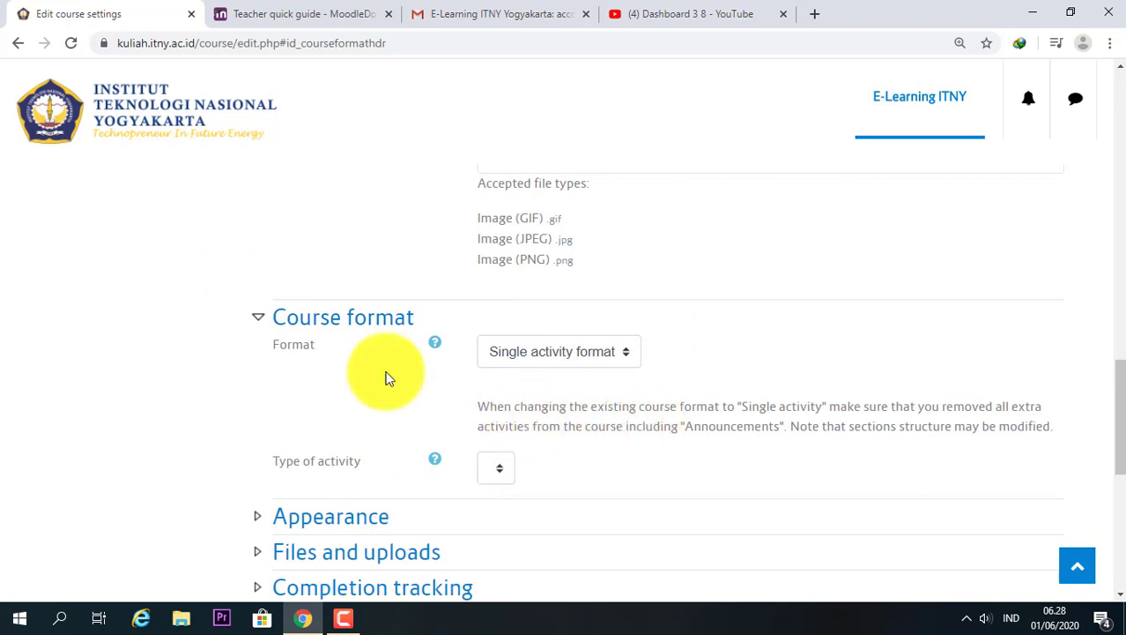
Set the course format to Topics format.
{"action": "left_click", "coordinate": [614, 357]}
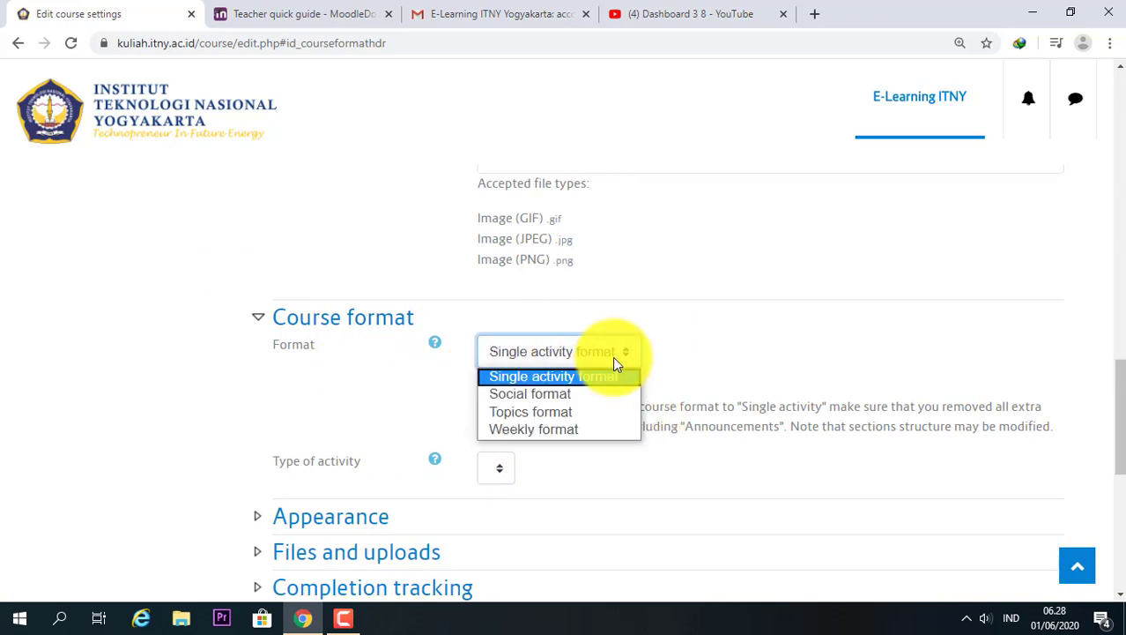
{"action": "left_click", "coordinate": [571, 422]}
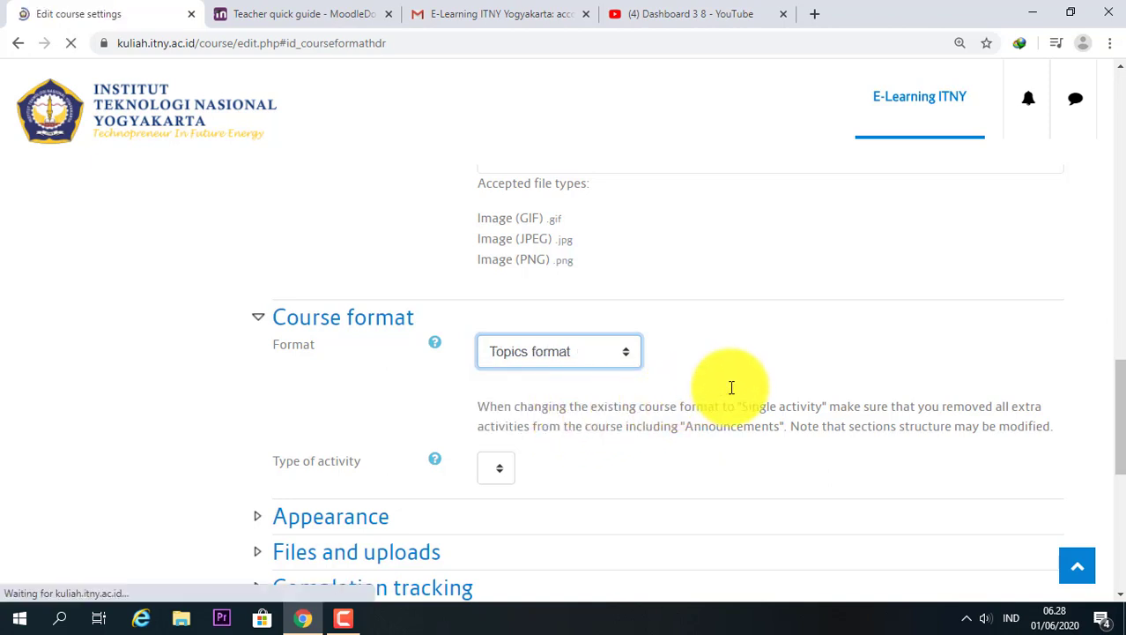
{"action": "scroll", "coordinate": [595, 495], "scroll_direction": "down", "scroll_amount": 1}
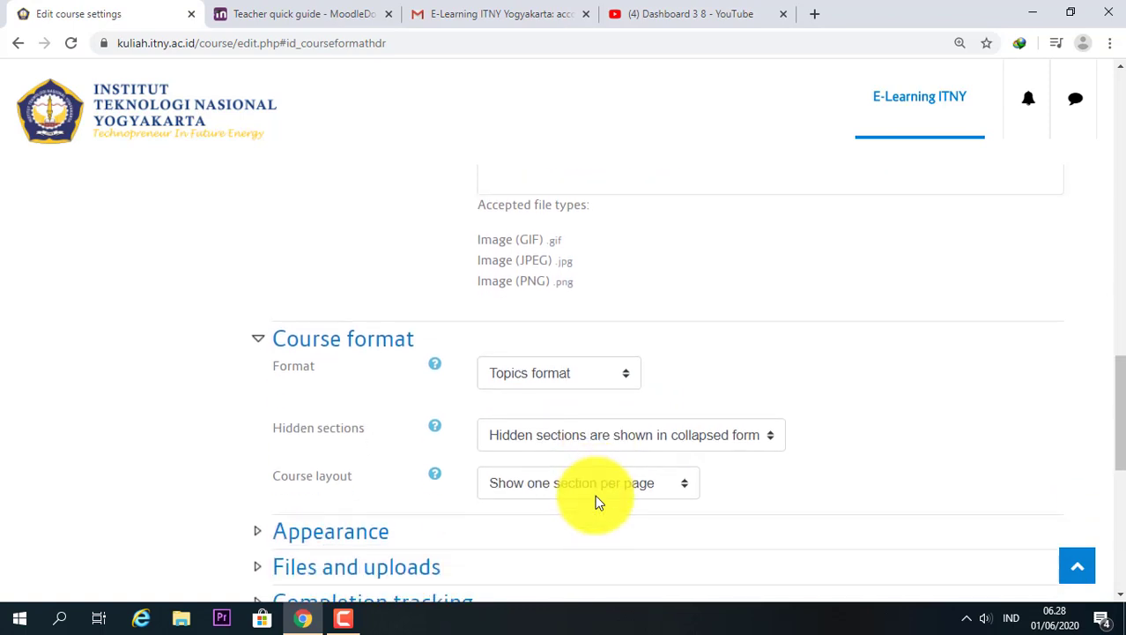
View the available choices for Hidden sections and Course layout without changing either setting.
{"action": "left_click", "coordinate": [755, 439]}
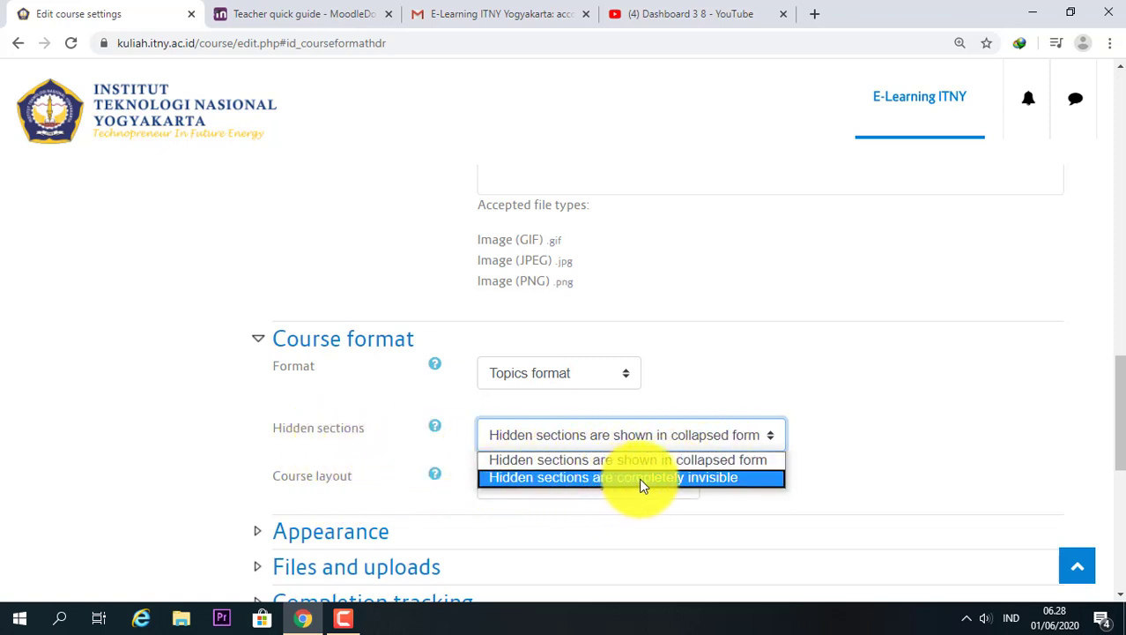
{"action": "left_click", "coordinate": [812, 441]}
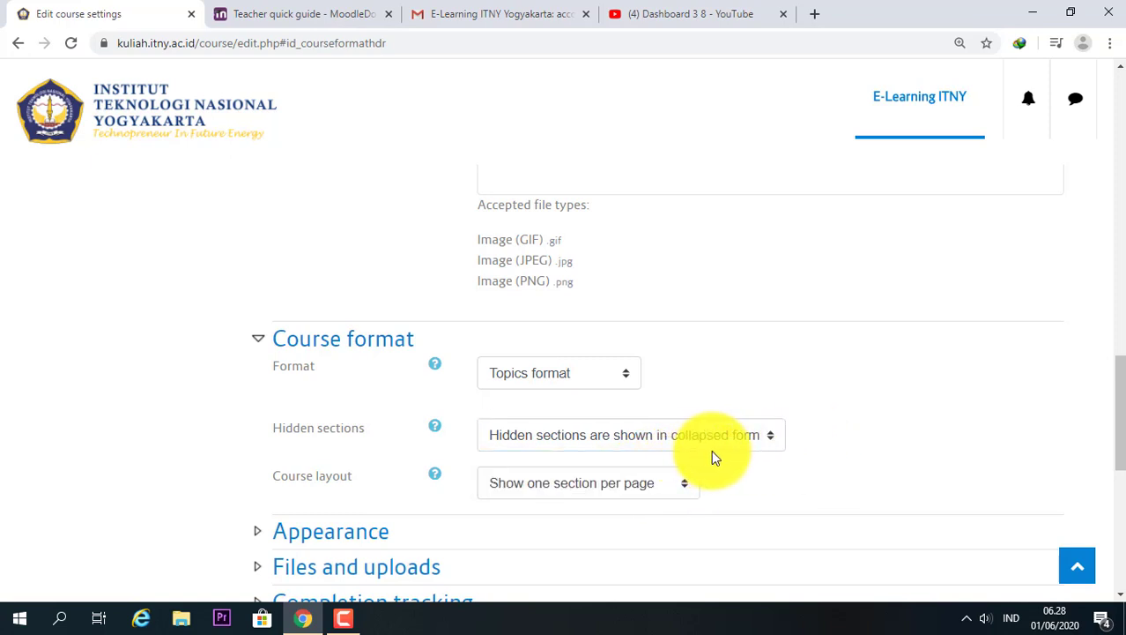
{"action": "left_click", "coordinate": [774, 439]}
{"action": "left_click", "coordinate": [826, 448]}
{"action": "left_click", "coordinate": [826, 448]}
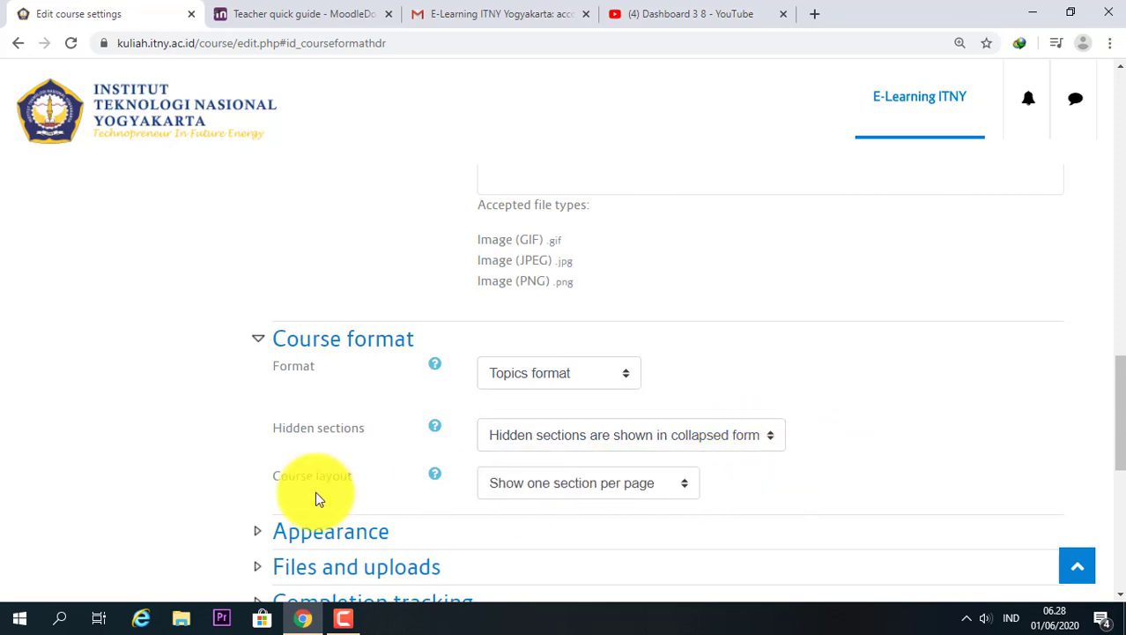
{"action": "left_click", "coordinate": [658, 490]}
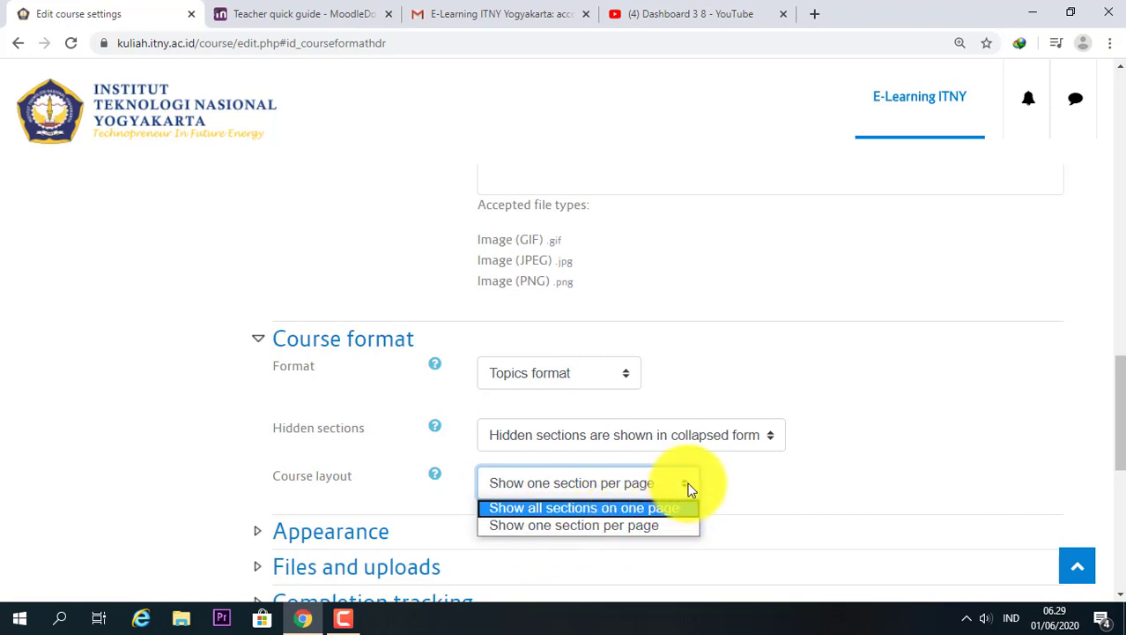
{"action": "left_click", "coordinate": [756, 479]}
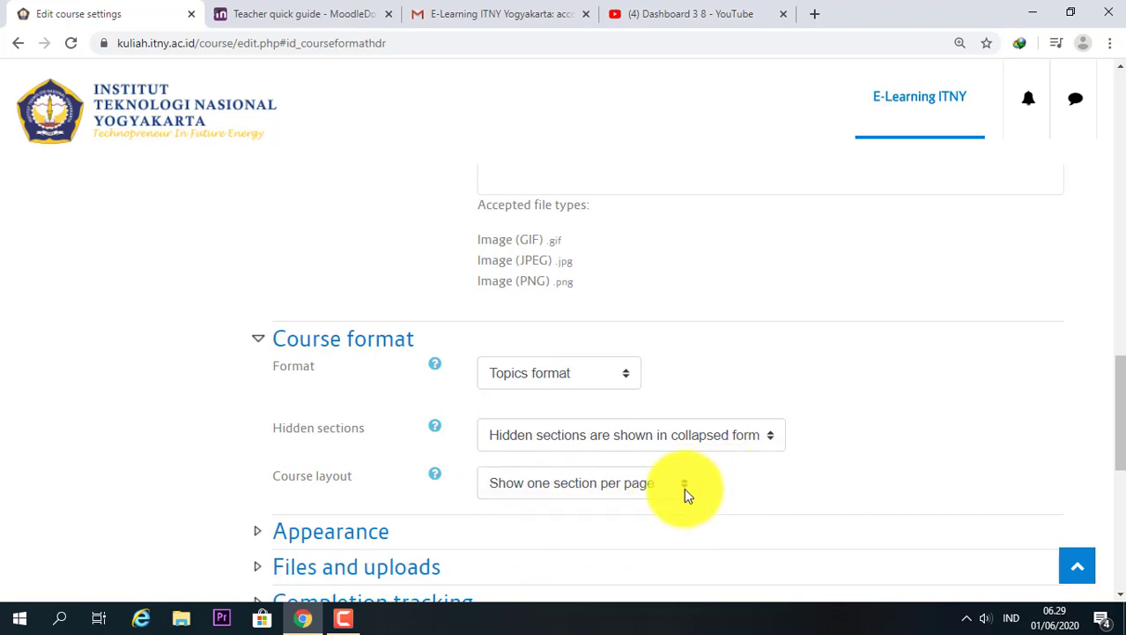
Expand the Appearance settings and choose English (en) as the forced language.
{"action": "scroll", "coordinate": [617, 476], "scroll_direction": "down", "scroll_amount": 2}
{"action": "left_click", "coordinate": [262, 370]}
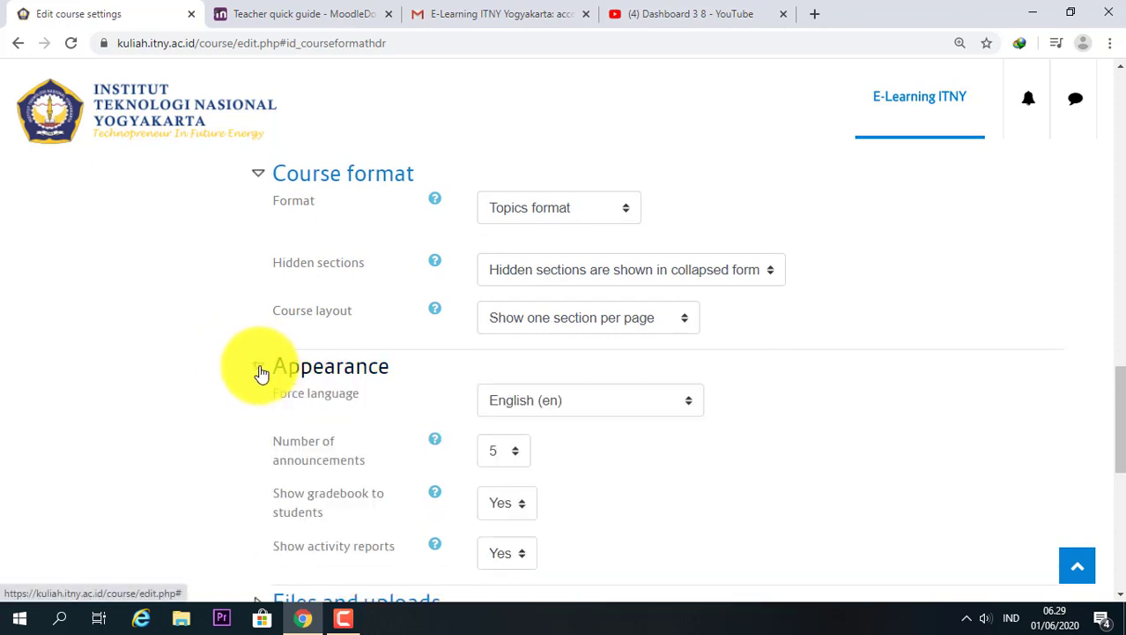
{"action": "left_click", "coordinate": [692, 411]}
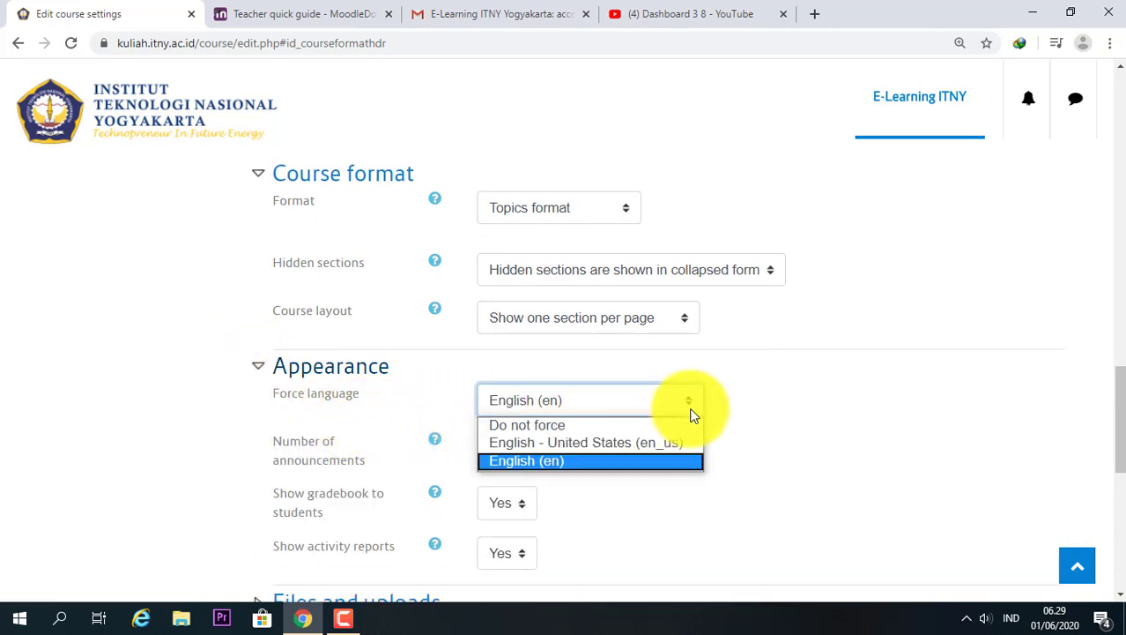
{"action": "left_click", "coordinate": [582, 461]}
Choose Yes for both showing the gradebook to students and showing activity reports.
{"action": "scroll", "coordinate": [540, 456], "scroll_direction": "down", "scroll_amount": 2}
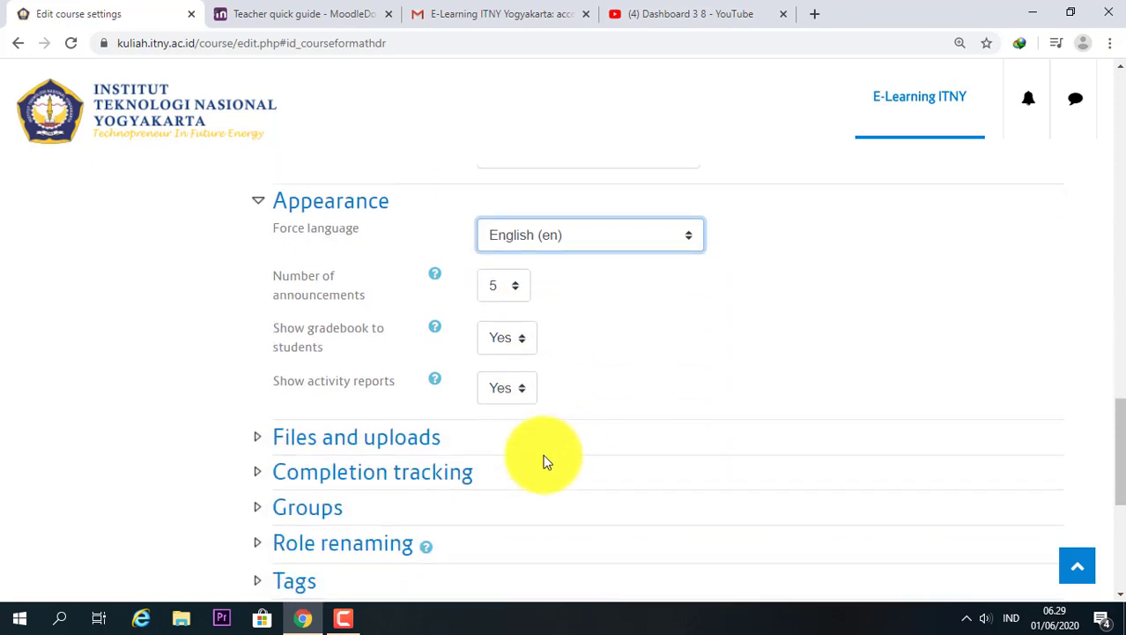
{"action": "left_click", "coordinate": [520, 346]}
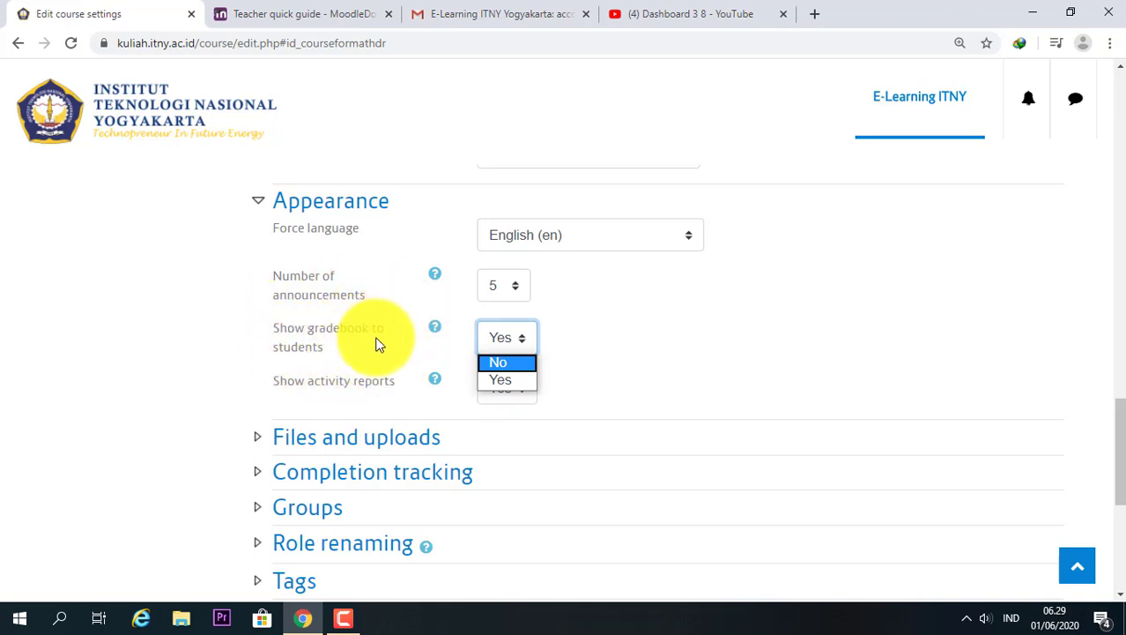
{"action": "left_click", "coordinate": [527, 379]}
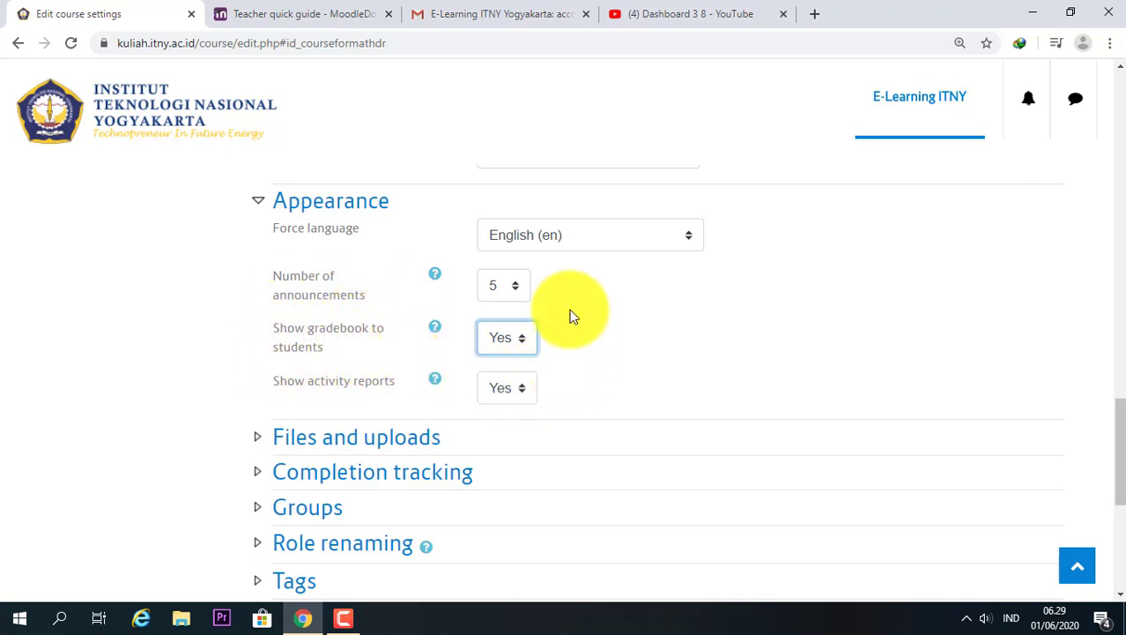
{"action": "left_click", "coordinate": [522, 392]}
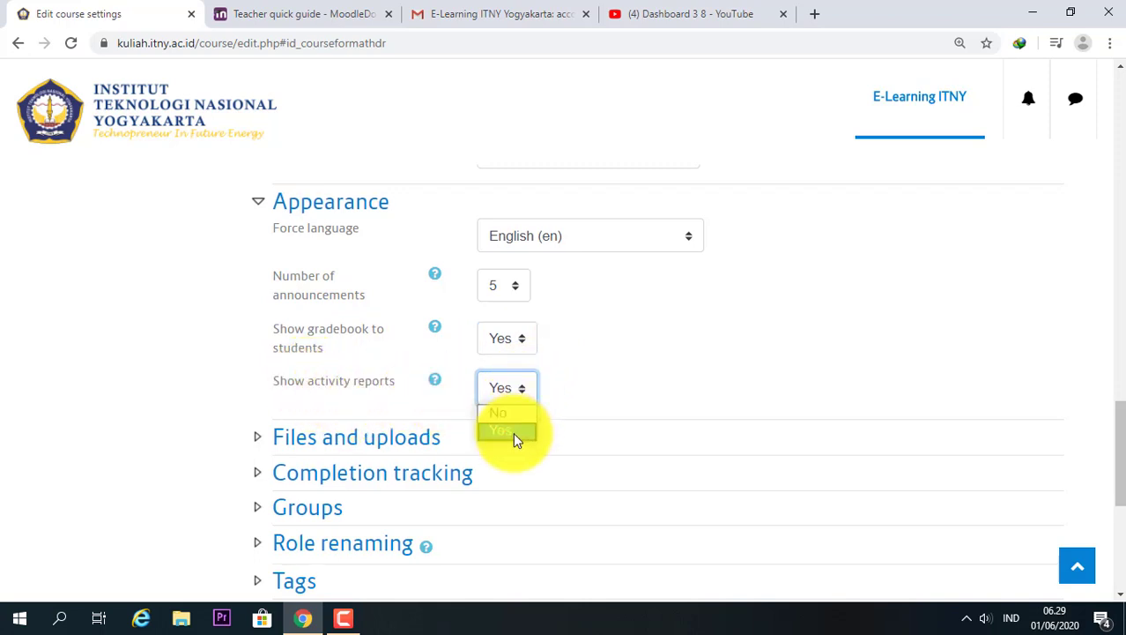
{"action": "left_click", "coordinate": [513, 432]}
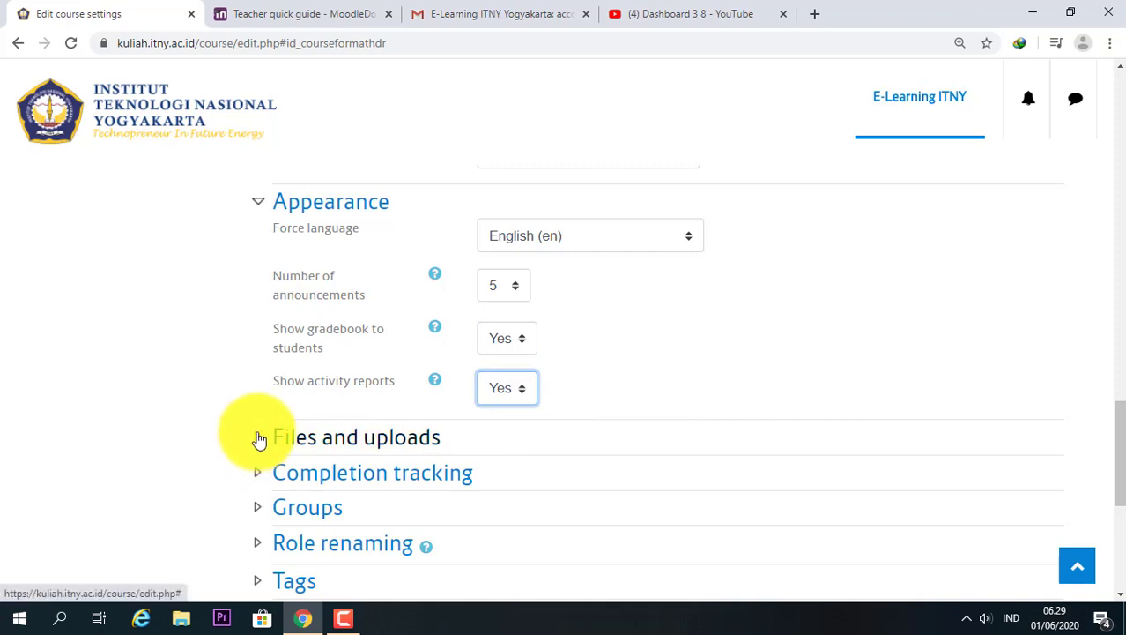
Expand the Files and uploads settings and set the maximum upload size to 32MB.
{"action": "scroll", "coordinate": [247, 392], "scroll_direction": "down", "scroll_amount": 1}
{"action": "left_click", "coordinate": [258, 355]}
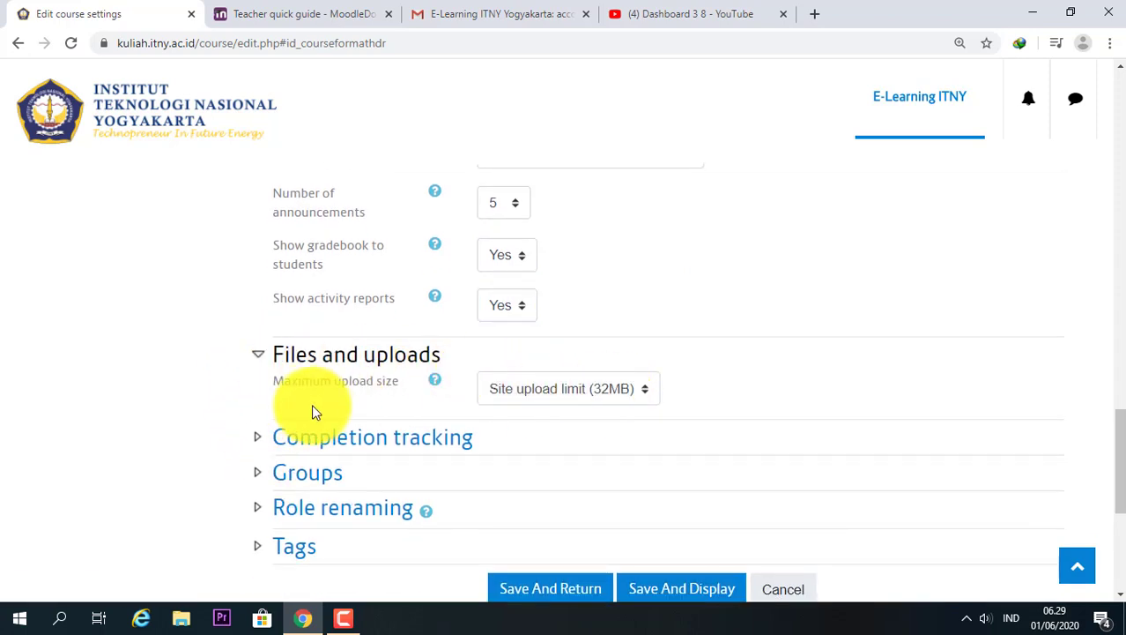
{"action": "left_click", "coordinate": [585, 394]}
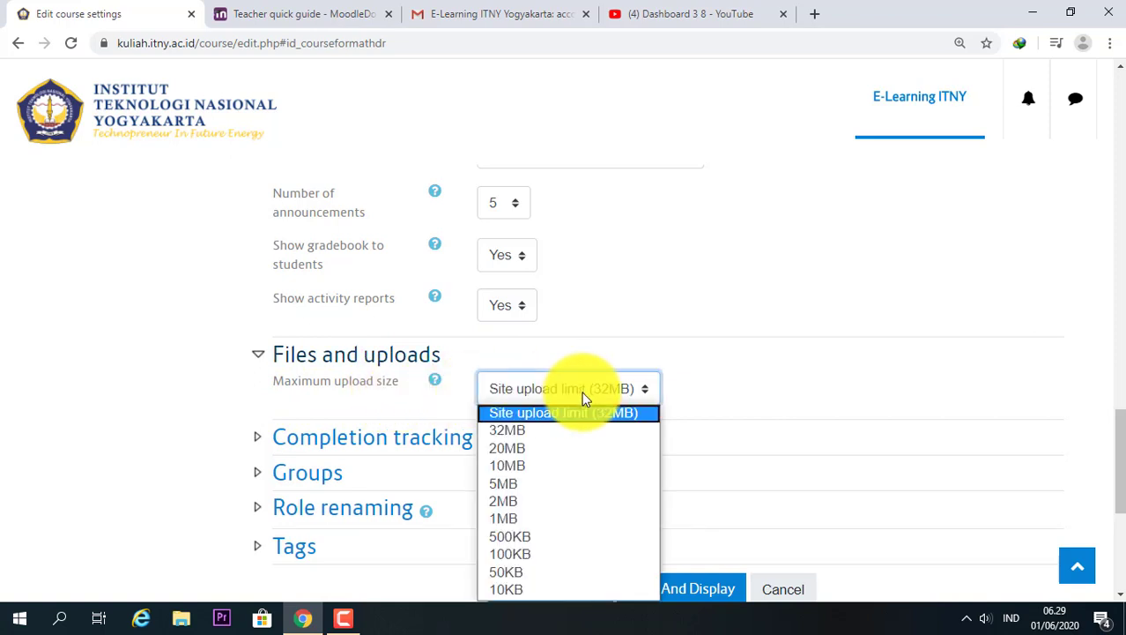
{"action": "left_click", "coordinate": [561, 432]}
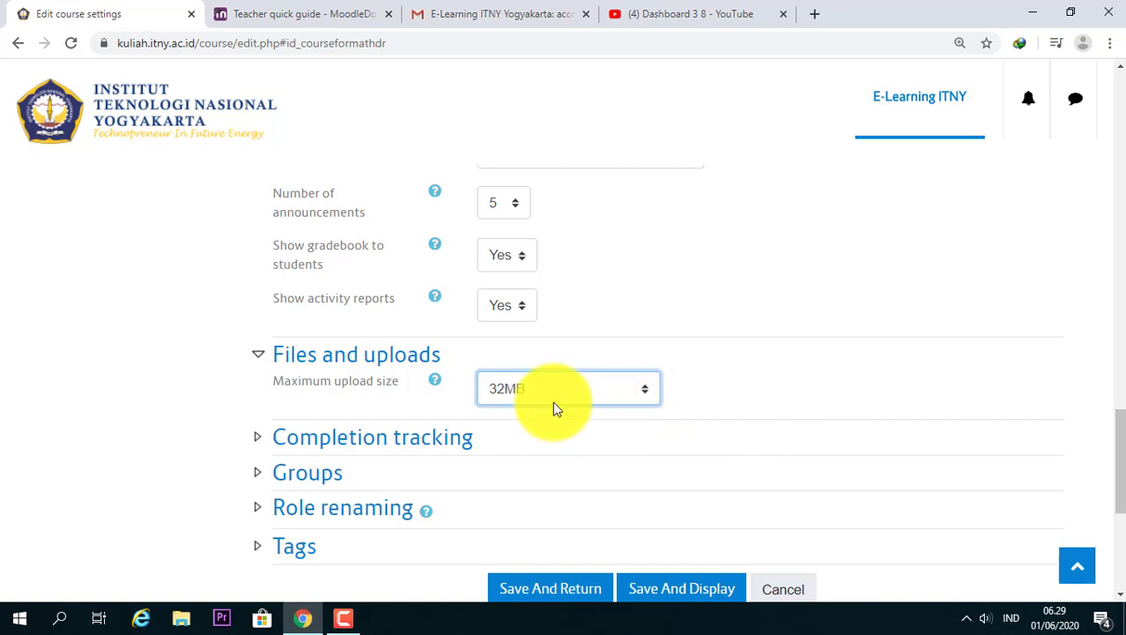
Expand the Completion tracking settings and choose Yes for enabling completion tracking.
{"action": "scroll", "coordinate": [651, 414], "scroll_direction": "down", "scroll_amount": 2}
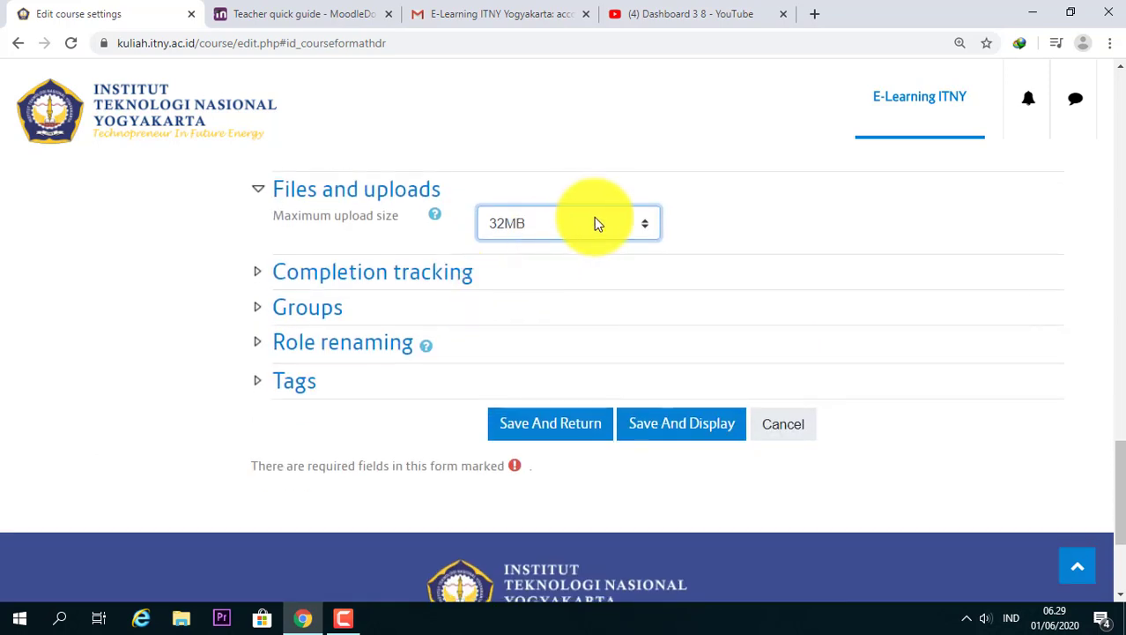
{"action": "left_click", "coordinate": [252, 273]}
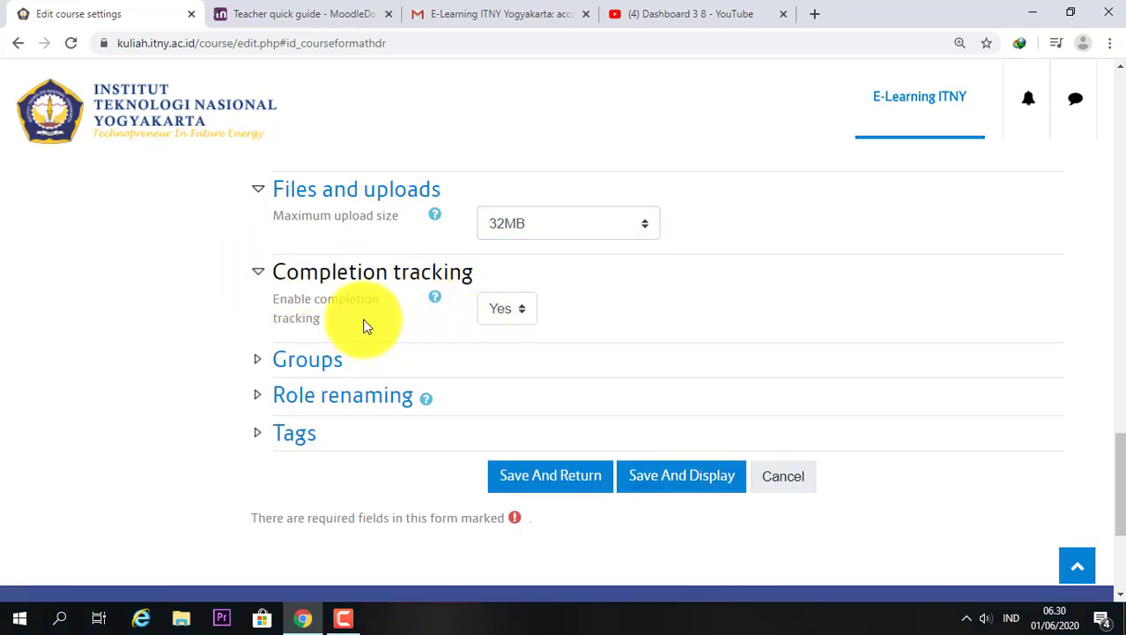
{"action": "left_click", "coordinate": [519, 312]}
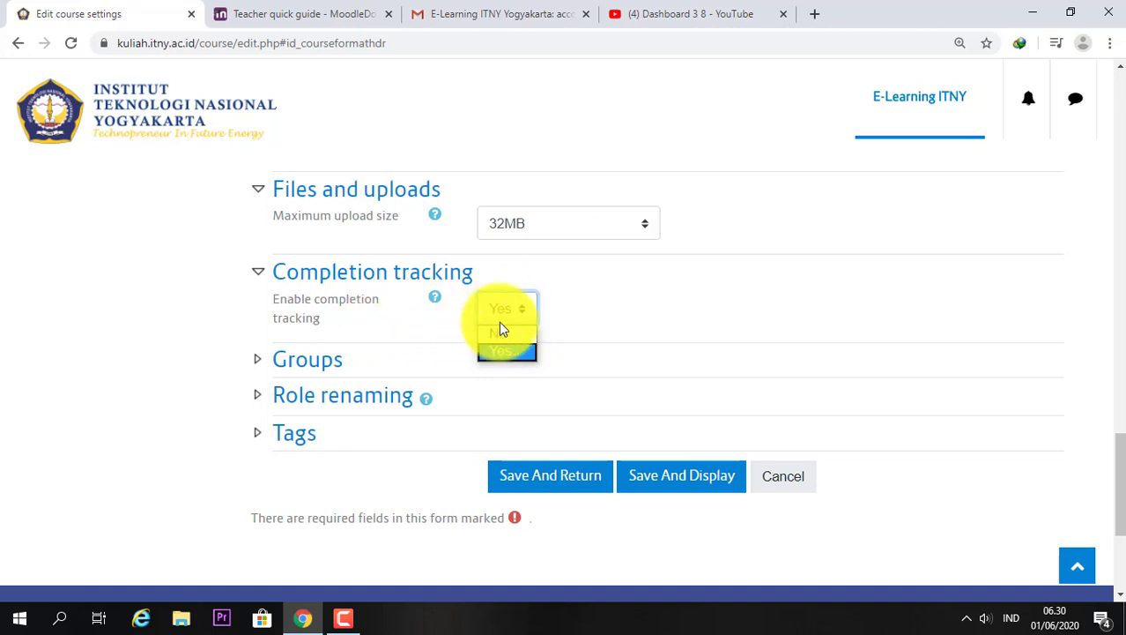
{"action": "left_click", "coordinate": [504, 352]}
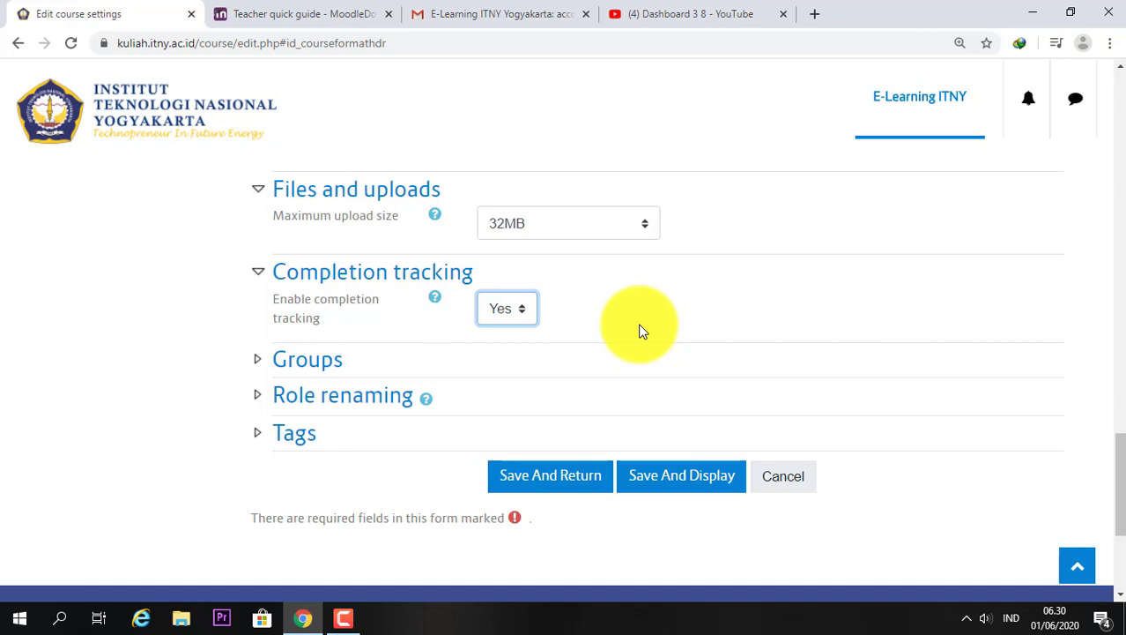
Expand the Groups settings and view the group mode choices without changing the mode.
{"action": "left_click", "coordinate": [268, 368]}
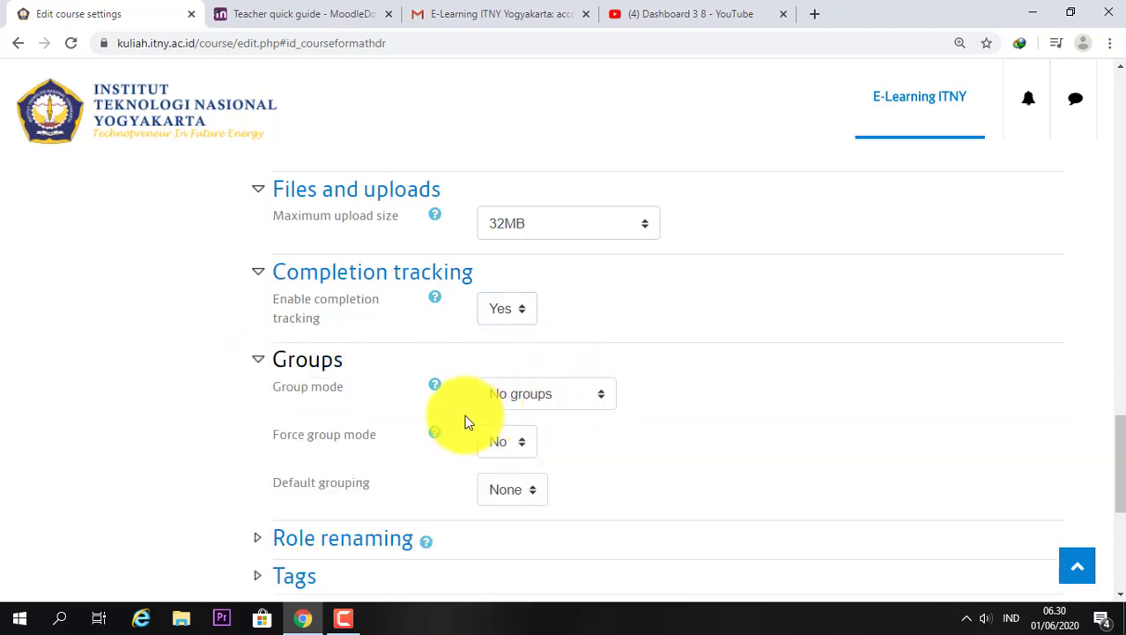
{"action": "left_click", "coordinate": [604, 402]}
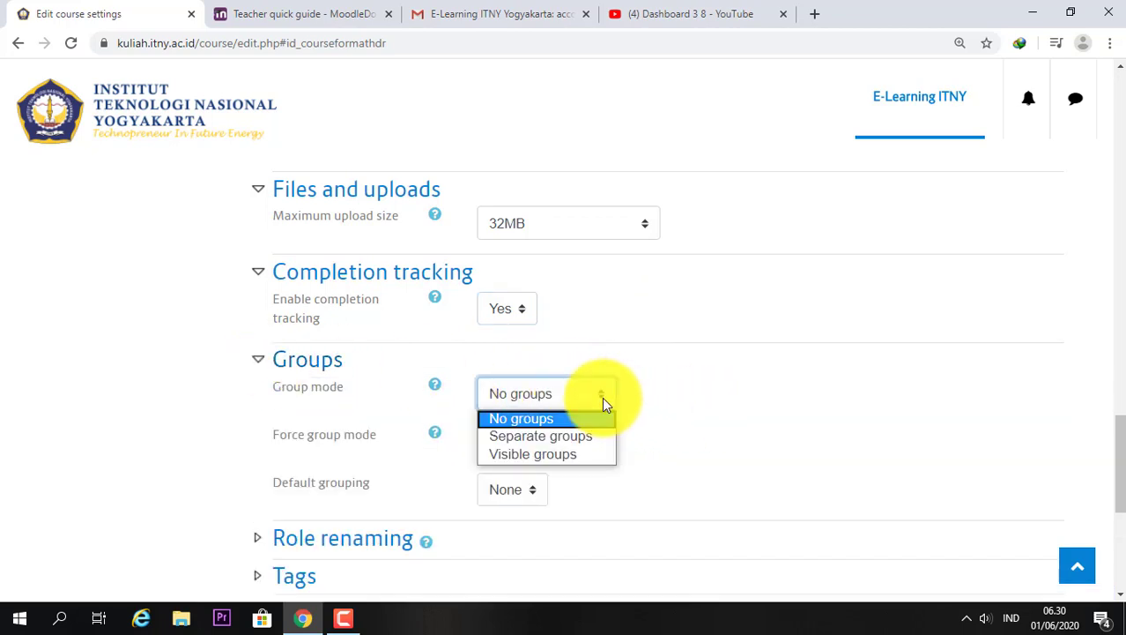
{"action": "left_click", "coordinate": [681, 385]}
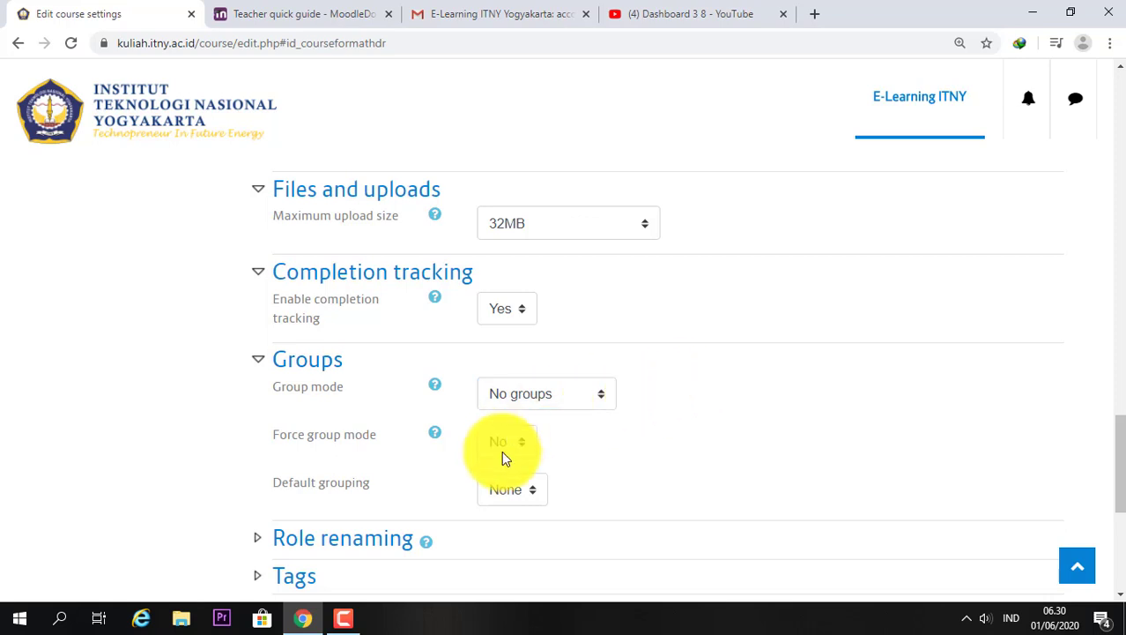
Expand the Role renaming settings and review the words for Teacher and Student without editing them.
{"action": "scroll", "coordinate": [495, 472], "scroll_direction": "down", "scroll_amount": 1}
{"action": "scroll", "coordinate": [494, 480], "scroll_direction": "down", "scroll_amount": 3}
{"action": "left_click", "coordinate": [253, 374]}
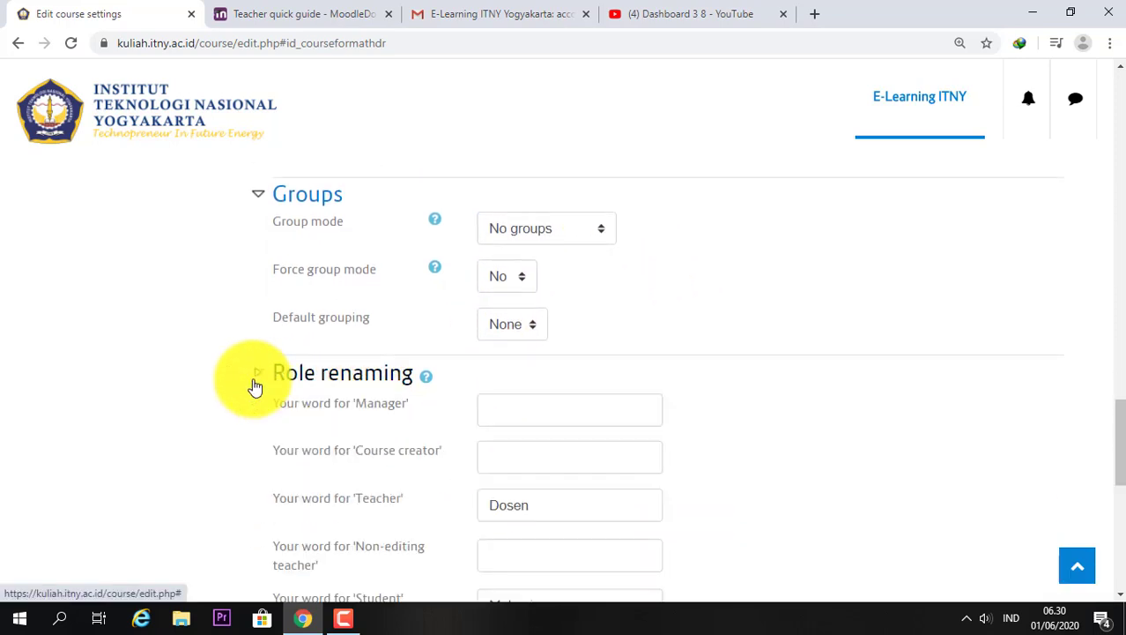
{"action": "scroll", "coordinate": [590, 407], "scroll_direction": "down", "scroll_amount": 3}
{"action": "scroll", "coordinate": [617, 423], "scroll_direction": "up", "scroll_amount": 2}
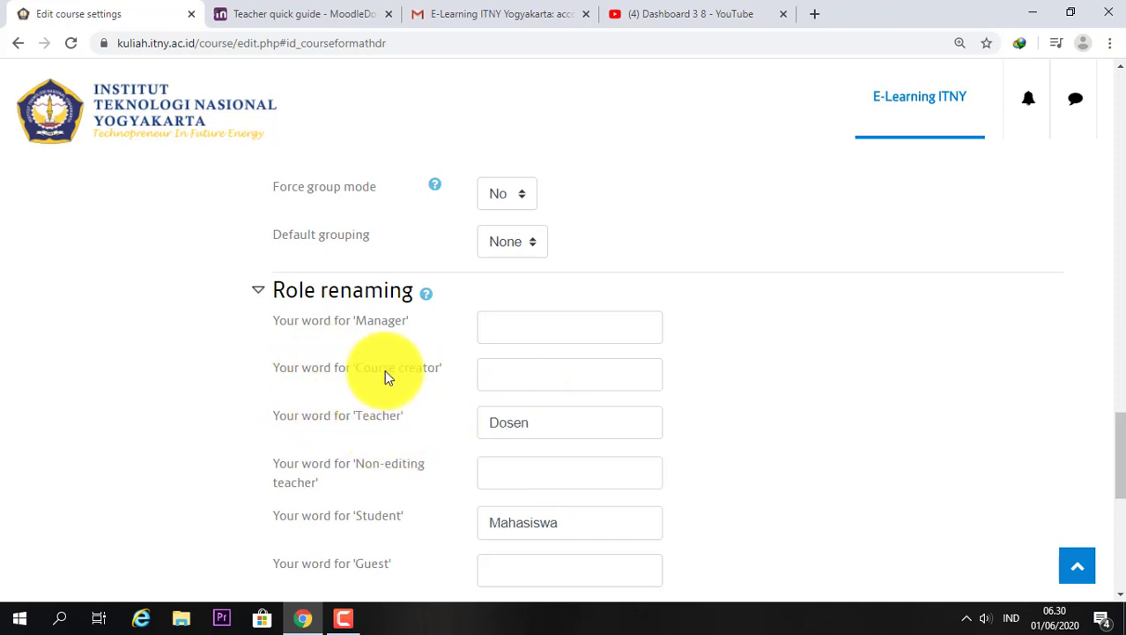
{"action": "left_click", "coordinate": [546, 426]}
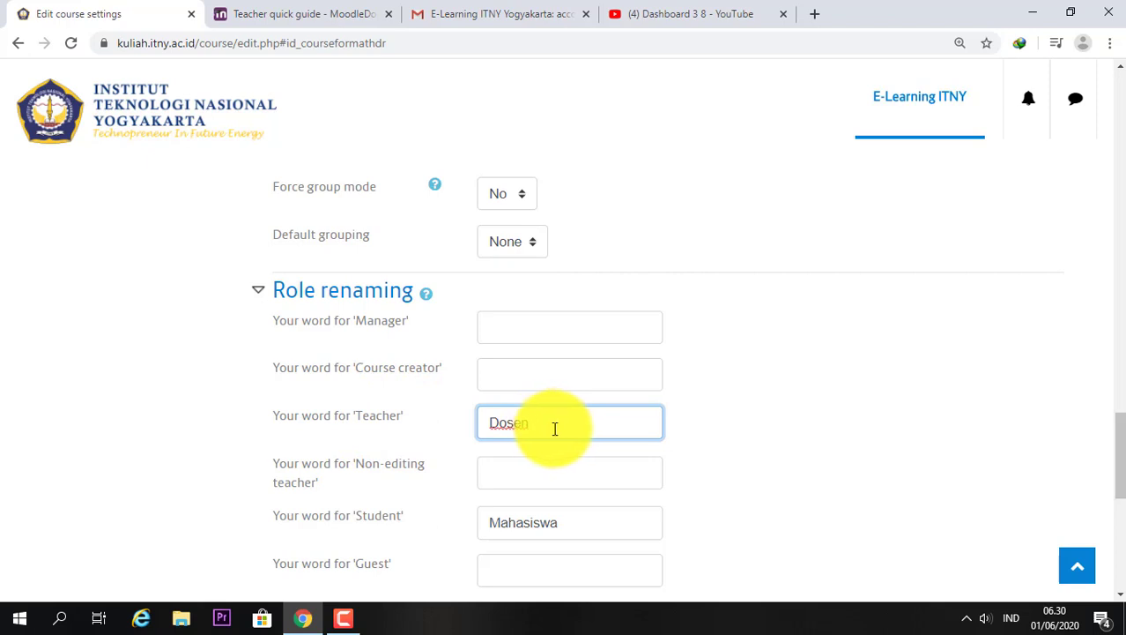
{"action": "left_click", "coordinate": [565, 526]}
{"action": "scroll", "coordinate": [567, 513], "scroll_direction": "down", "scroll_amount": 2}
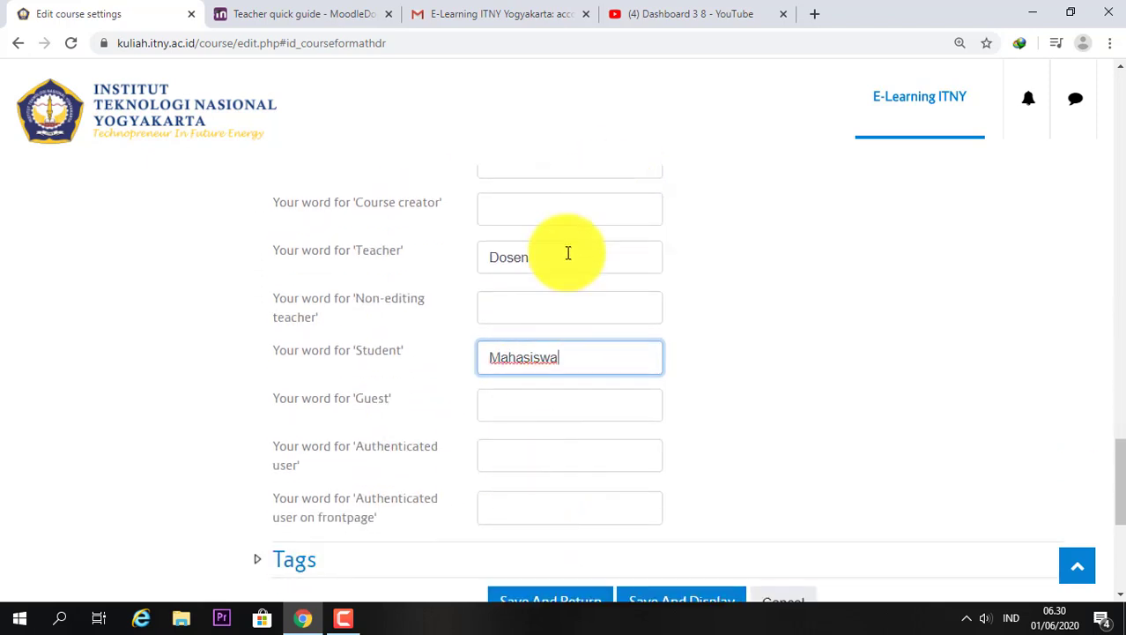
Expand the Tags settings and place the cursor in the tag entry field without adding a tag.
{"action": "scroll", "coordinate": [591, 221], "scroll_direction": "down", "scroll_amount": 1}
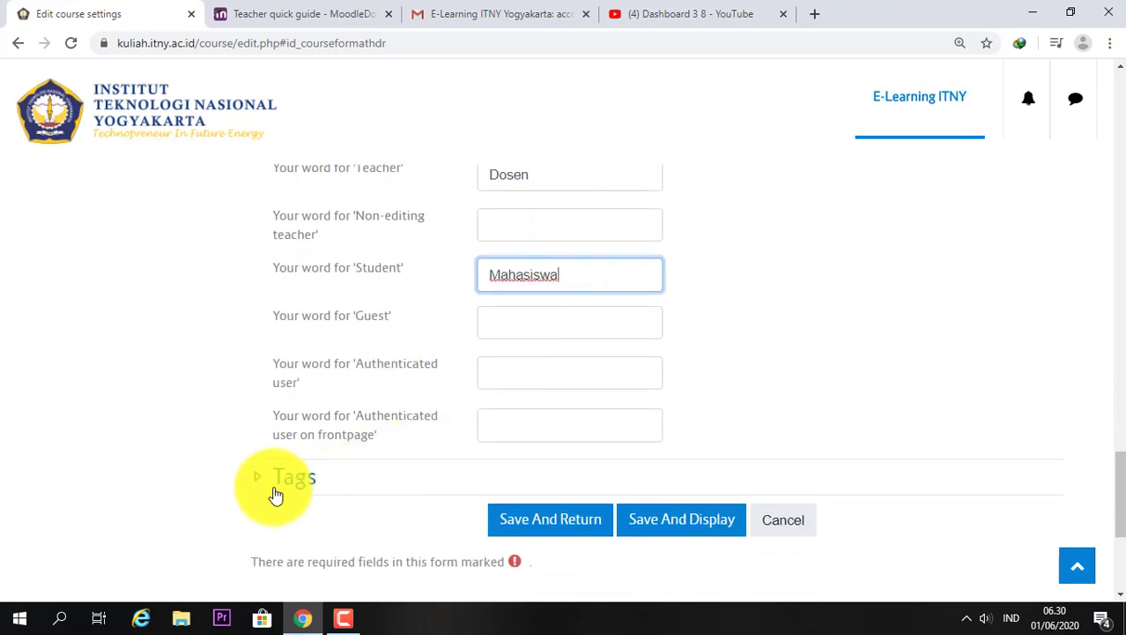
{"action": "left_click", "coordinate": [263, 478]}
{"action": "scroll", "coordinate": [687, 453], "scroll_direction": "down", "scroll_amount": 2}
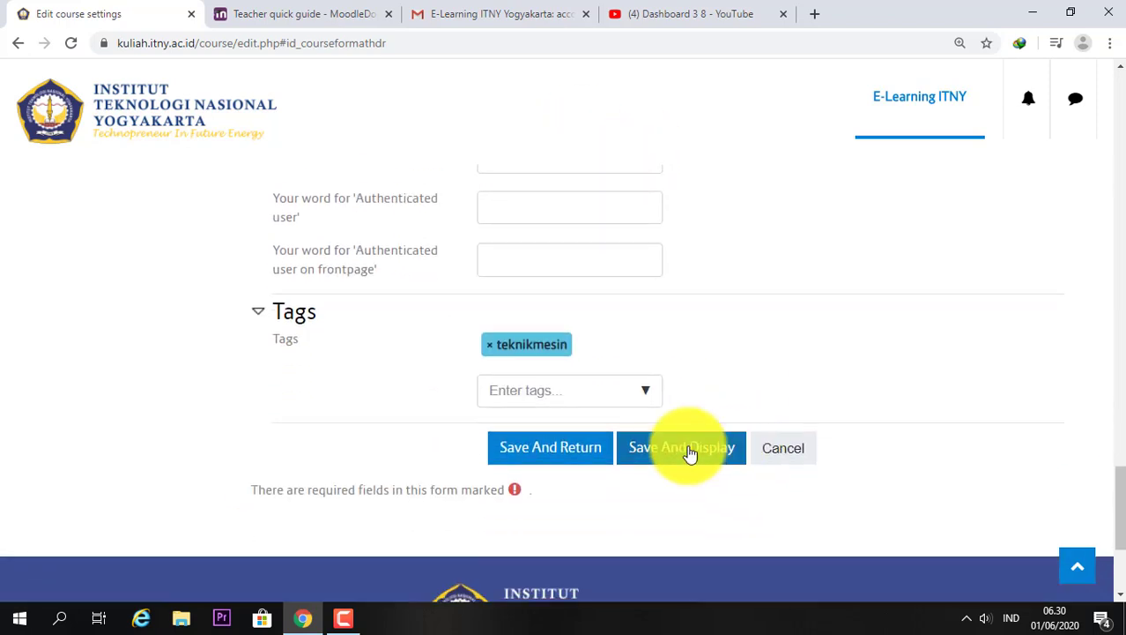
{"action": "left_click", "coordinate": [606, 394]}
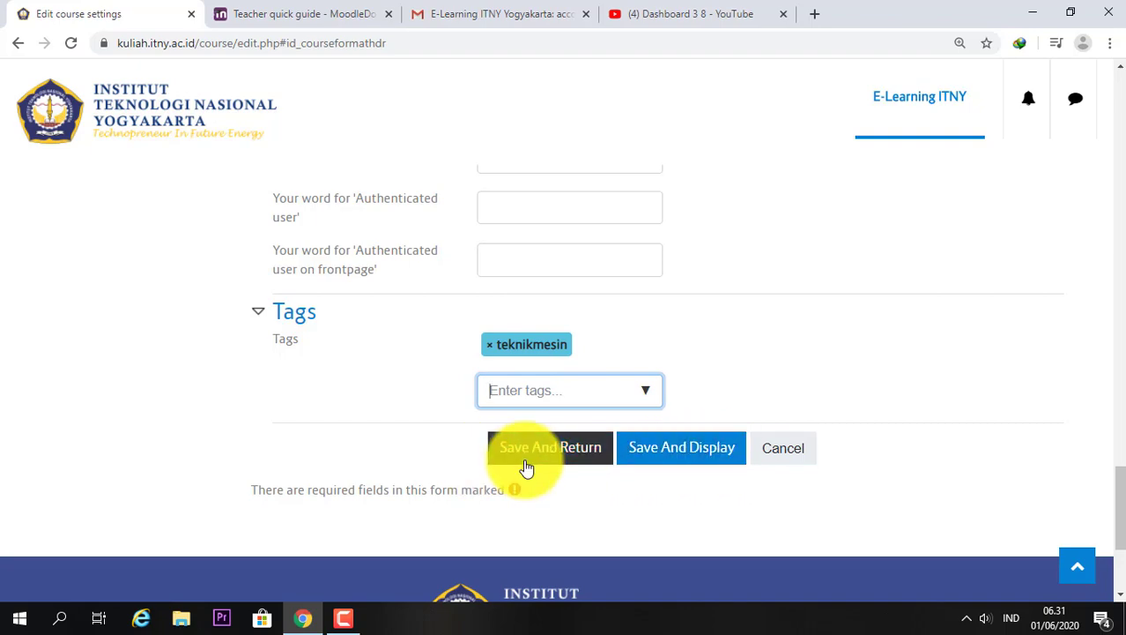
Save the course settings, display the course, and look over its welcome section and topic list.
{"action": "left_click", "coordinate": [666, 463]}
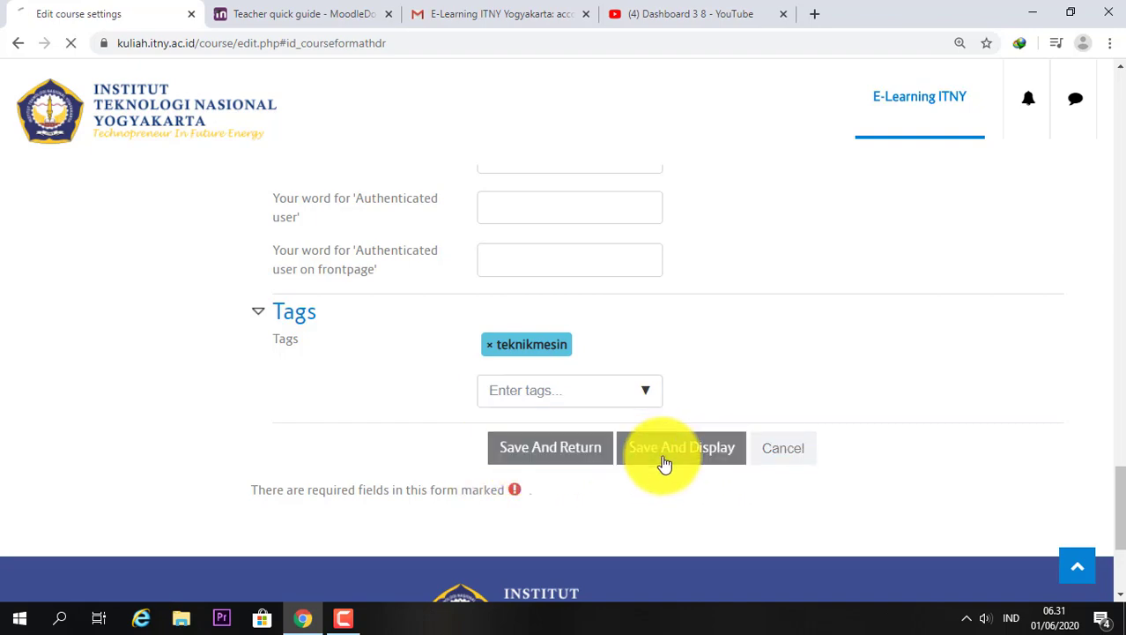
{"action": "scroll", "coordinate": [806, 385], "scroll_direction": "down", "scroll_amount": 3}
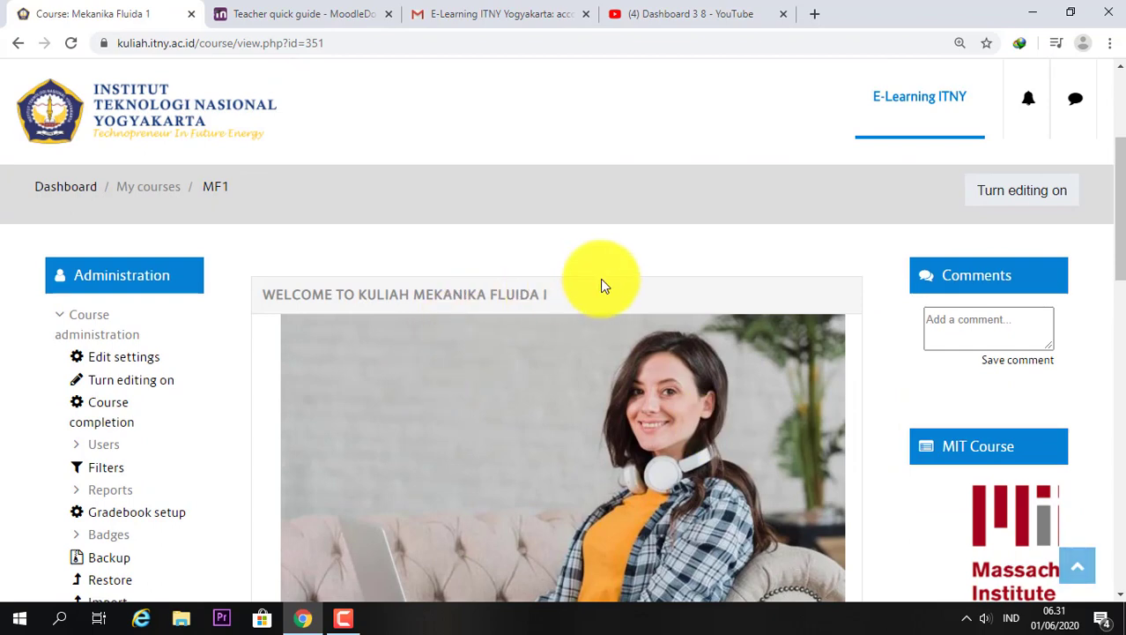
{"action": "scroll", "coordinate": [601, 300], "scroll_direction": "down", "scroll_amount": 2}
{"action": "scroll", "coordinate": [599, 310], "scroll_direction": "down", "scroll_amount": 4}
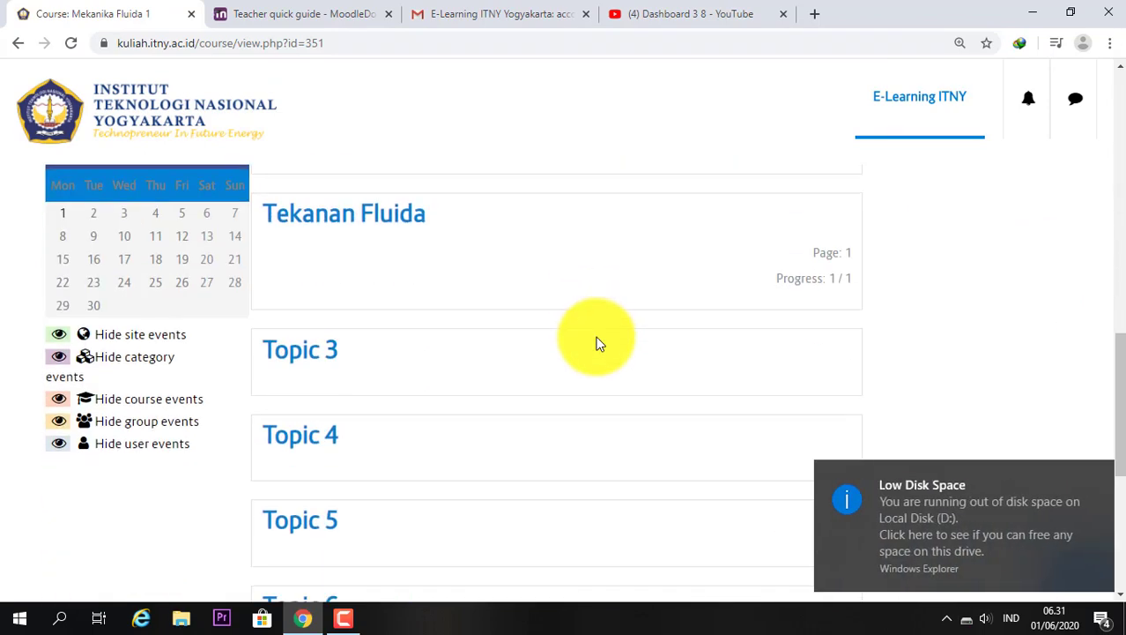
Dismiss the low disk space notification and look over the course page from its header down to Topic 6.
{"action": "scroll", "coordinate": [687, 388], "scroll_direction": "up", "scroll_amount": 3}
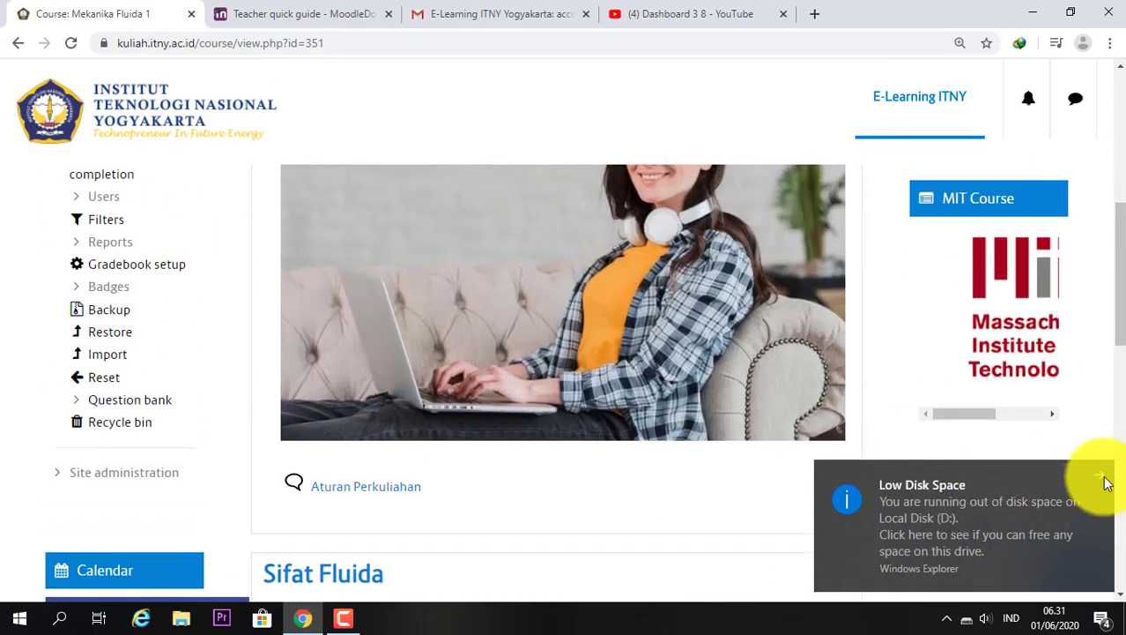
{"action": "left_click", "coordinate": [1104, 479]}
{"action": "scroll", "coordinate": [787, 445], "scroll_direction": "up", "scroll_amount": 3}
{"action": "scroll", "coordinate": [641, 415], "scroll_direction": "down", "scroll_amount": 2}
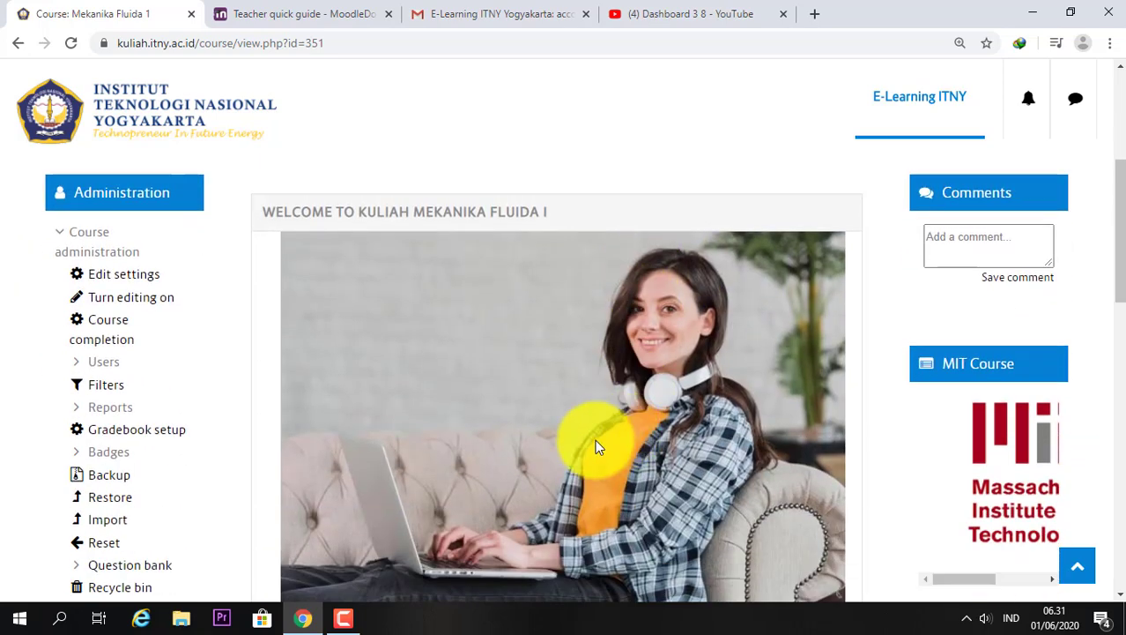
{"action": "scroll", "coordinate": [332, 406], "scroll_direction": "up", "scroll_amount": 4}
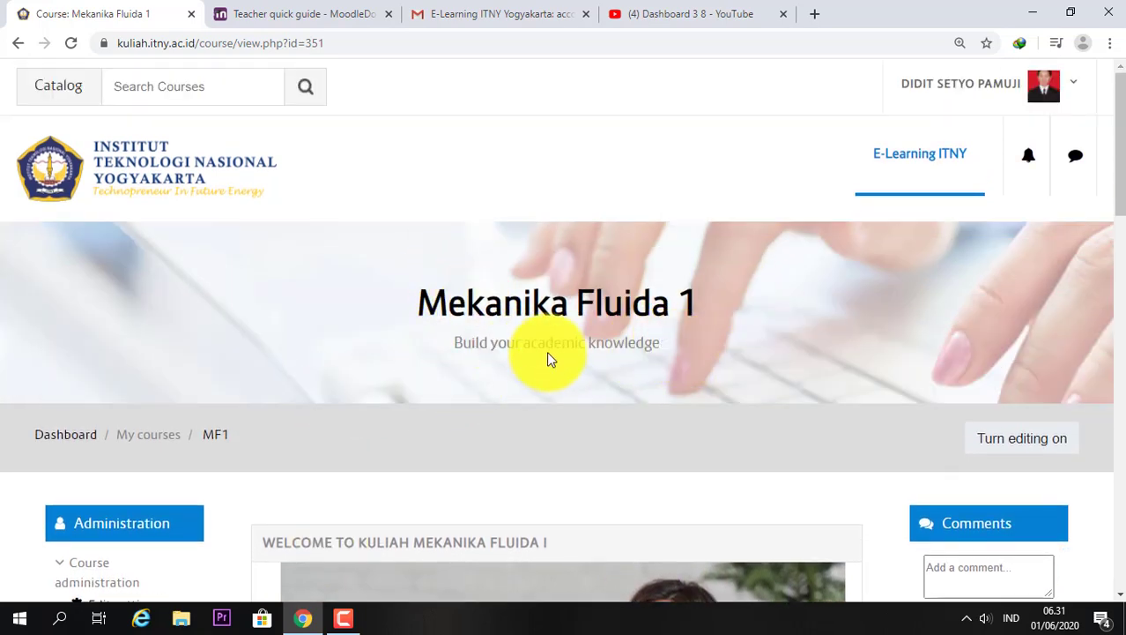
{"action": "scroll", "coordinate": [586, 375], "scroll_direction": "down", "scroll_amount": 4}
{"action": "scroll", "coordinate": [729, 415], "scroll_direction": "up", "scroll_amount": 3}
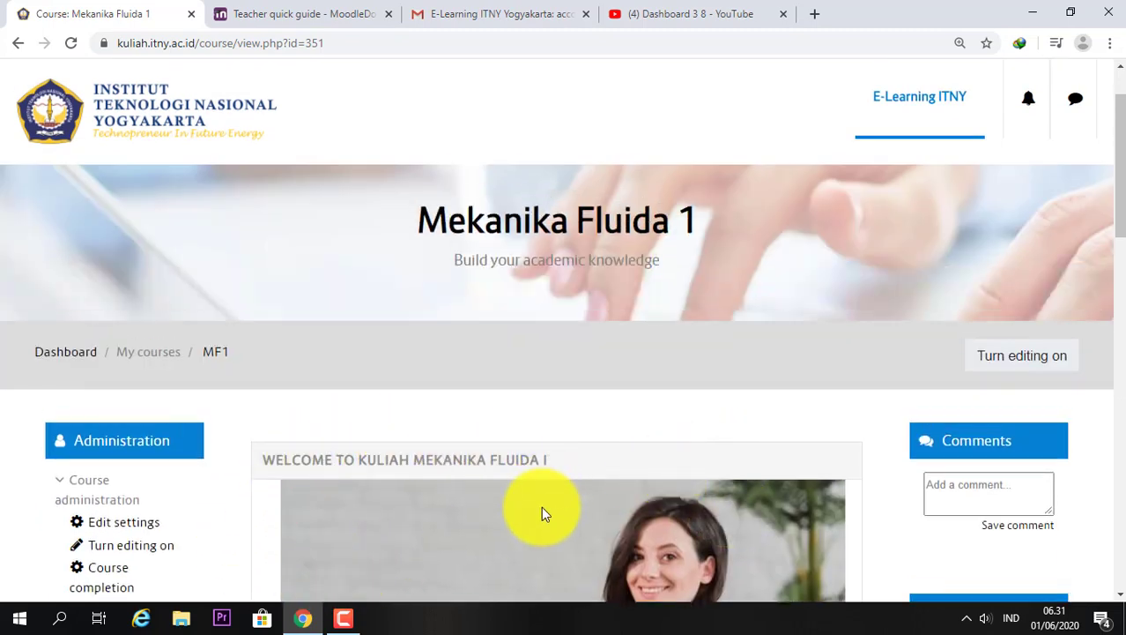
{"action": "scroll", "coordinate": [544, 493], "scroll_direction": "down", "scroll_amount": 2}
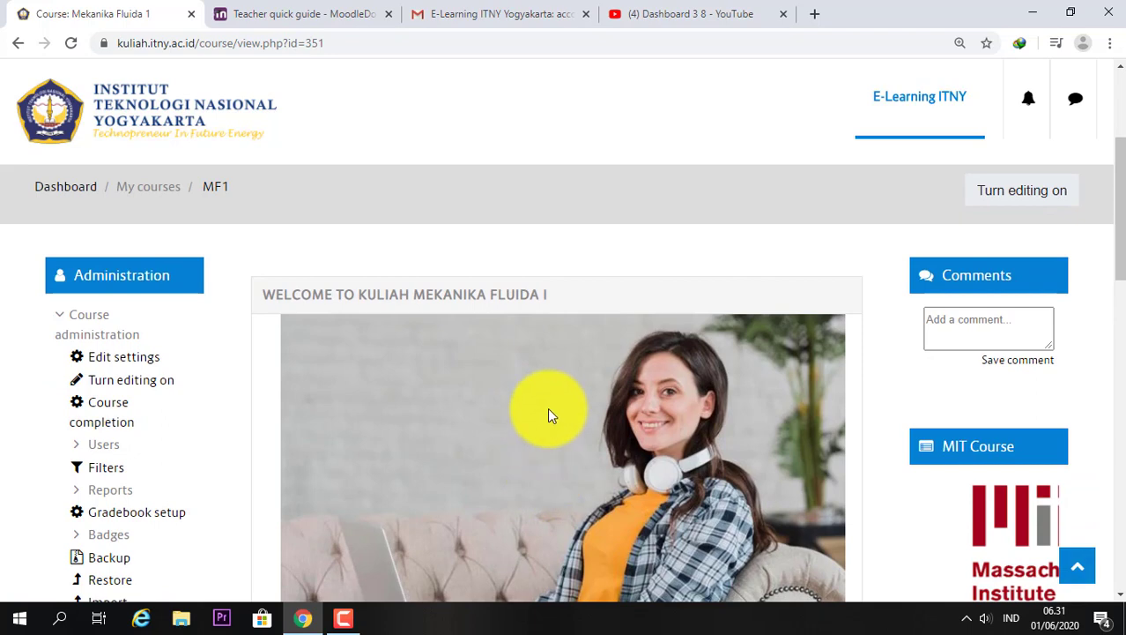
{"action": "scroll", "coordinate": [546, 423], "scroll_direction": "down", "scroll_amount": 1}
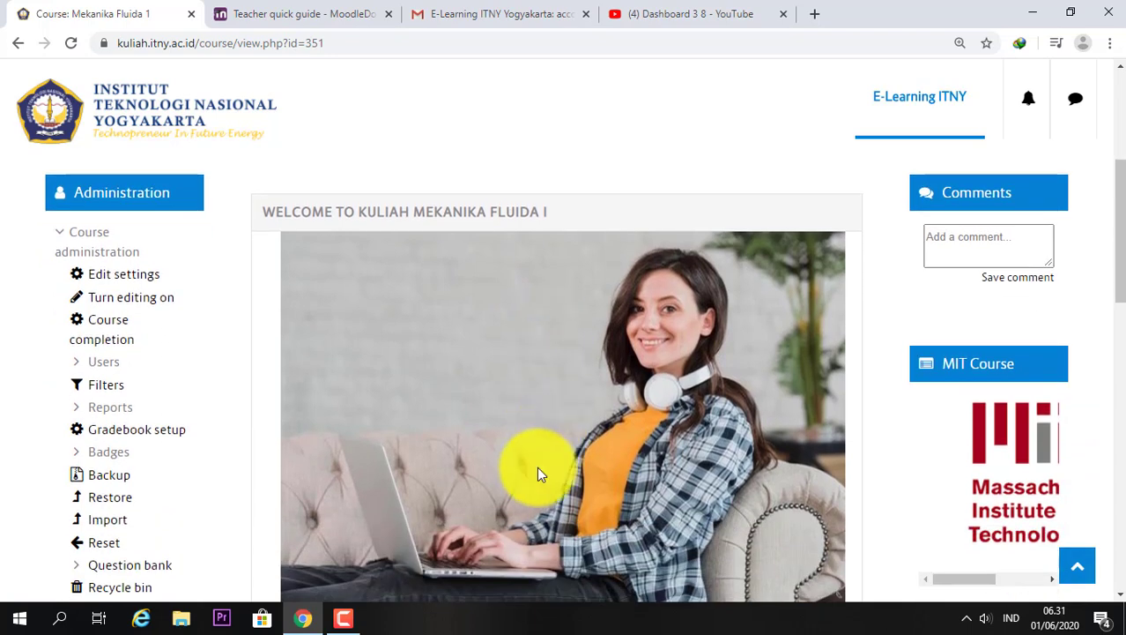
{"action": "scroll", "coordinate": [533, 471], "scroll_direction": "down", "scroll_amount": 6}
{"action": "scroll", "coordinate": [534, 506], "scroll_direction": "down", "scroll_amount": 4}
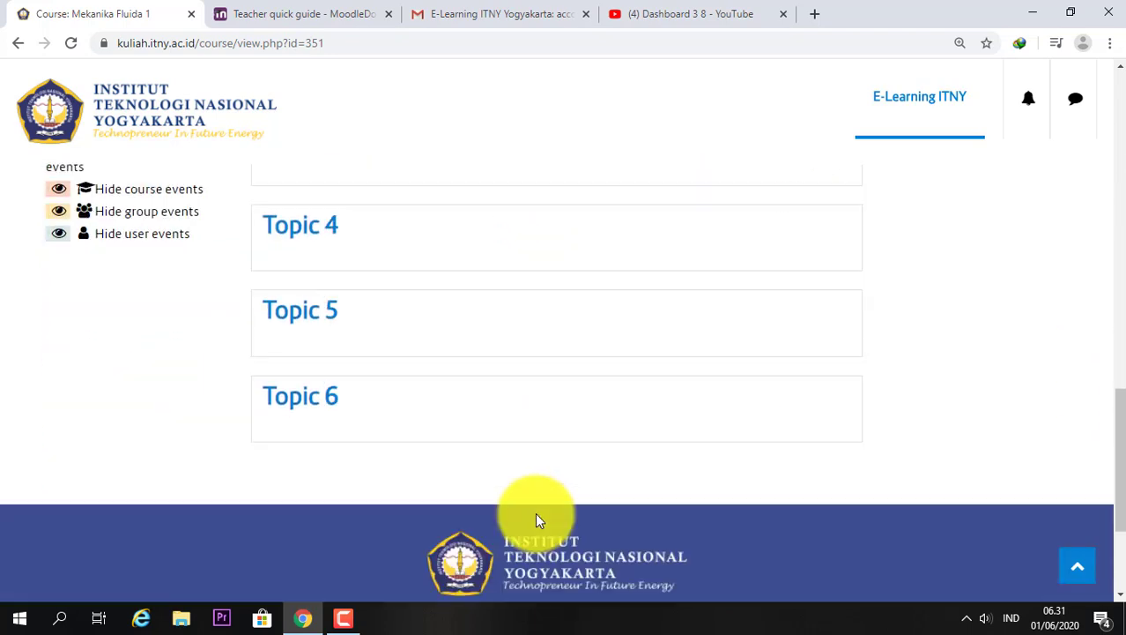
{"action": "scroll", "coordinate": [407, 473], "scroll_direction": "up", "scroll_amount": 3}
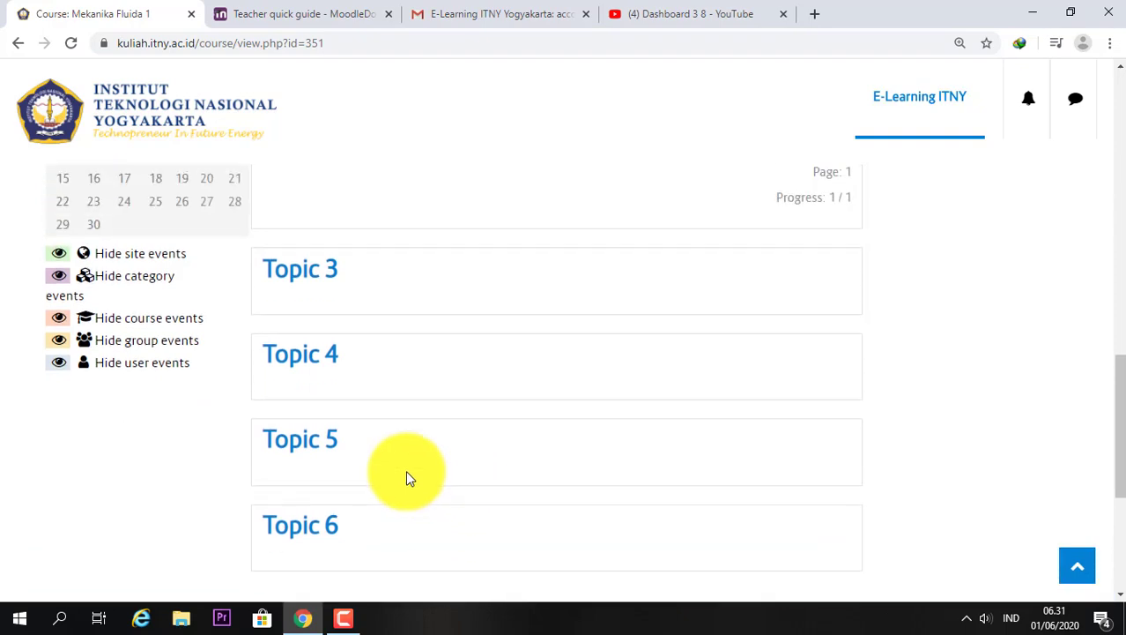
{"action": "scroll", "coordinate": [407, 476], "scroll_direction": "up", "scroll_amount": 3}
{"action": "scroll", "coordinate": [406, 476], "scroll_direction": "up", "scroll_amount": 3}
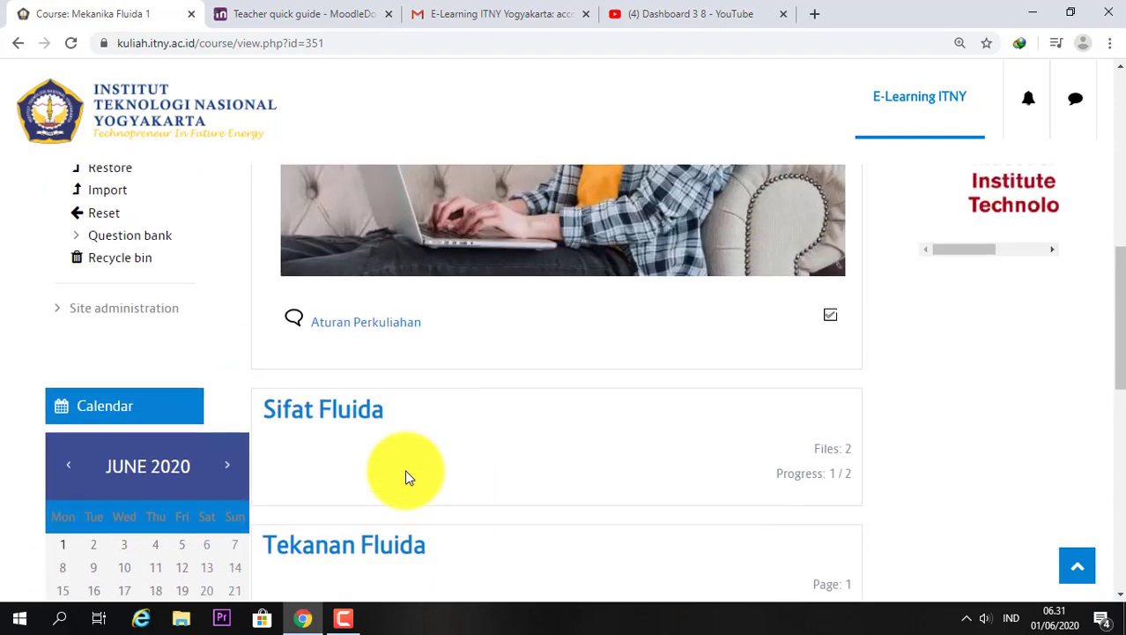
{"action": "scroll", "coordinate": [406, 476], "scroll_direction": "down", "scroll_amount": 4}
{"action": "scroll", "coordinate": [406, 469], "scroll_direction": "down", "scroll_amount": 3}
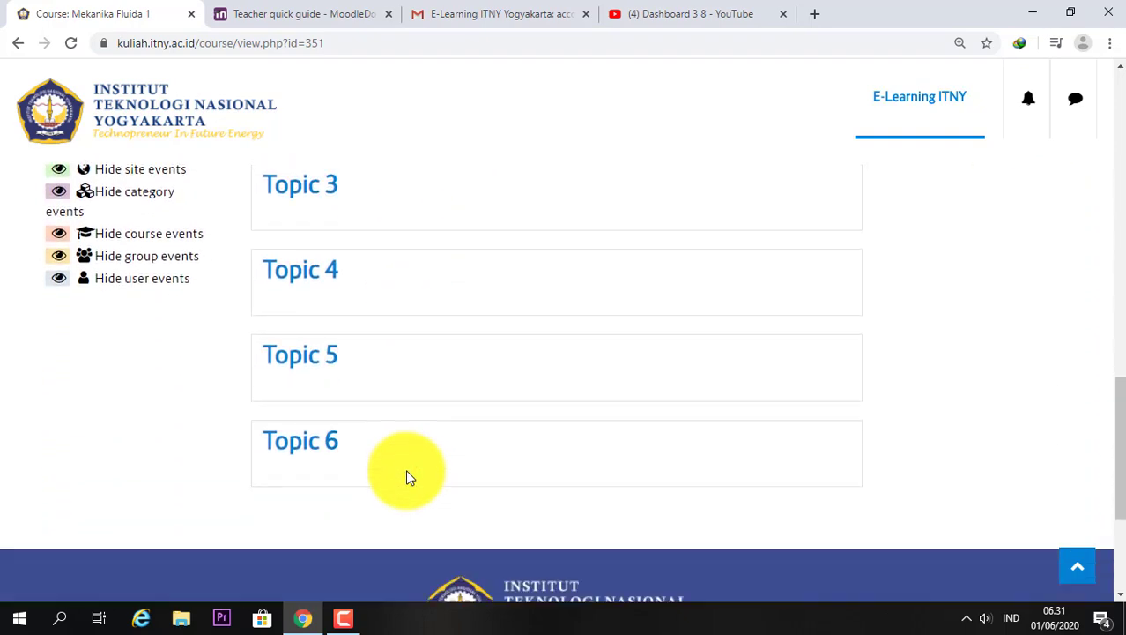
{"action": "scroll", "coordinate": [415, 468], "scroll_direction": "up", "scroll_amount": 5}
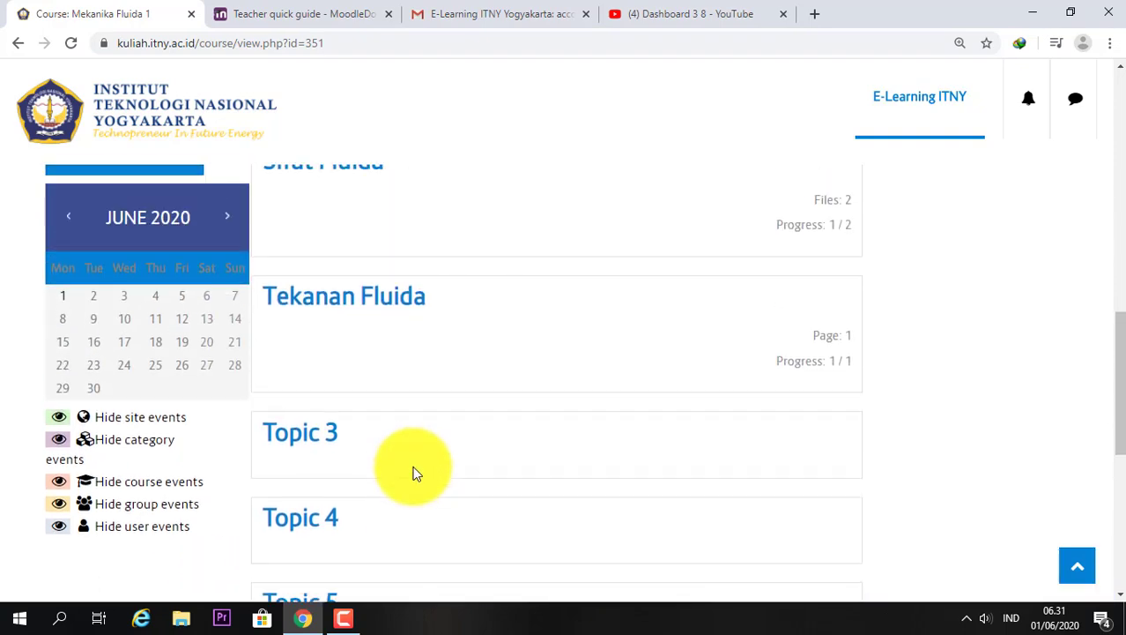
{"action": "scroll", "coordinate": [708, 449], "scroll_direction": "up", "scroll_amount": 1}
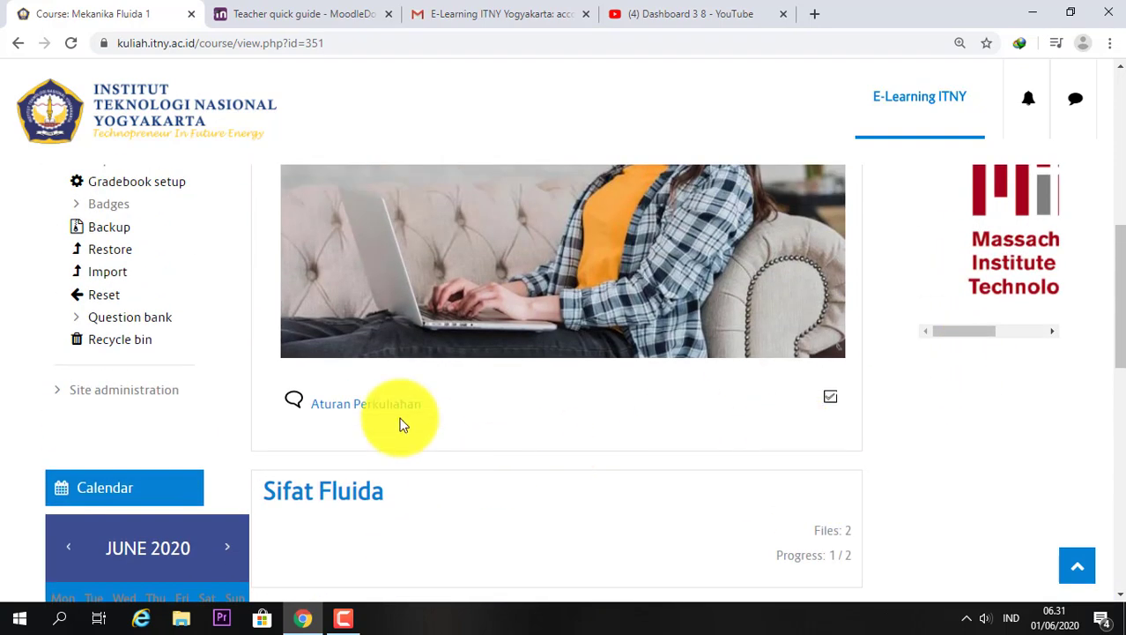
Turn on editing for the course and examine the editing controls from the welcome section down to Topic 6.
{"action": "scroll", "coordinate": [559, 406], "scroll_direction": "up", "scroll_amount": 5}
{"action": "scroll", "coordinate": [591, 450], "scroll_direction": "up", "scroll_amount": 1}
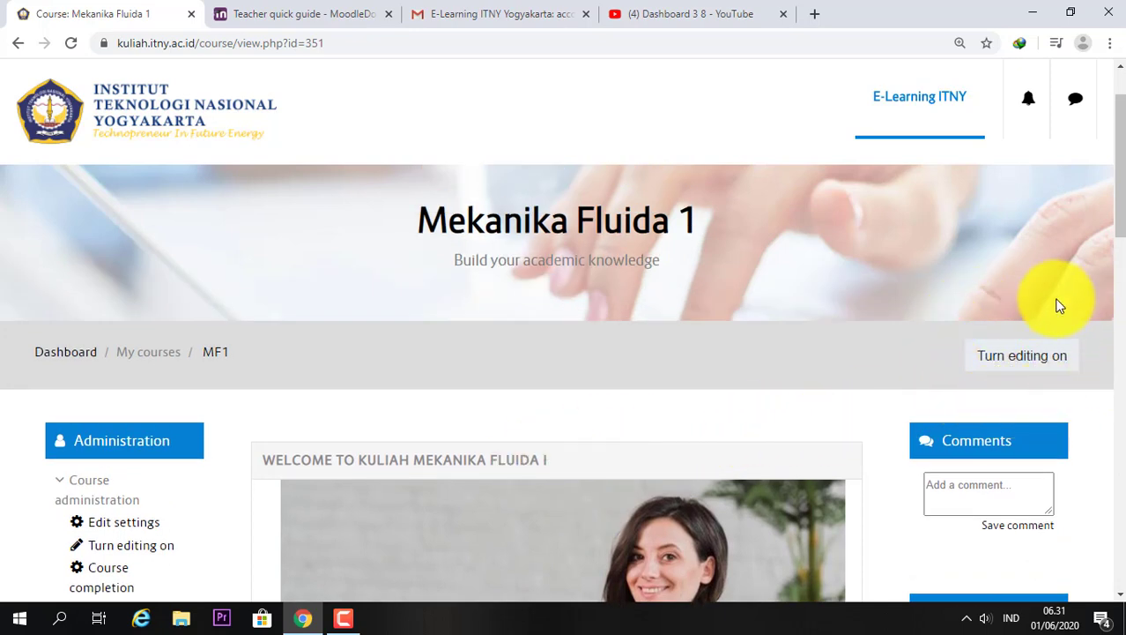
{"action": "left_click", "coordinate": [1022, 356]}
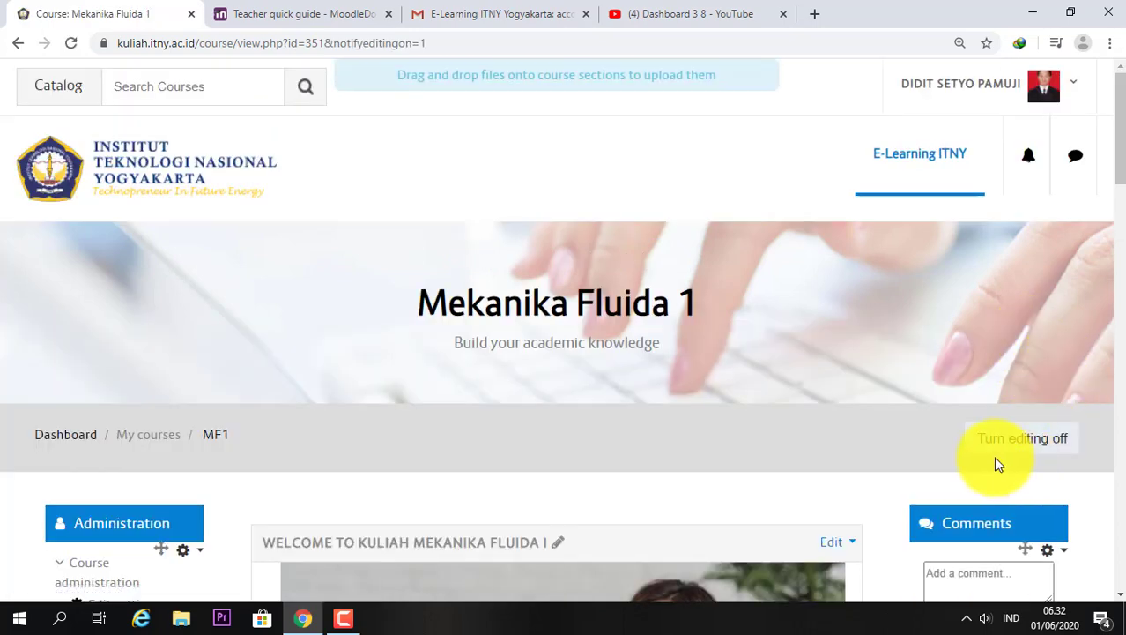
{"action": "scroll", "coordinate": [993, 456], "scroll_direction": "down", "scroll_amount": 2}
{"action": "scroll", "coordinate": [924, 193], "scroll_direction": "down", "scroll_amount": 2}
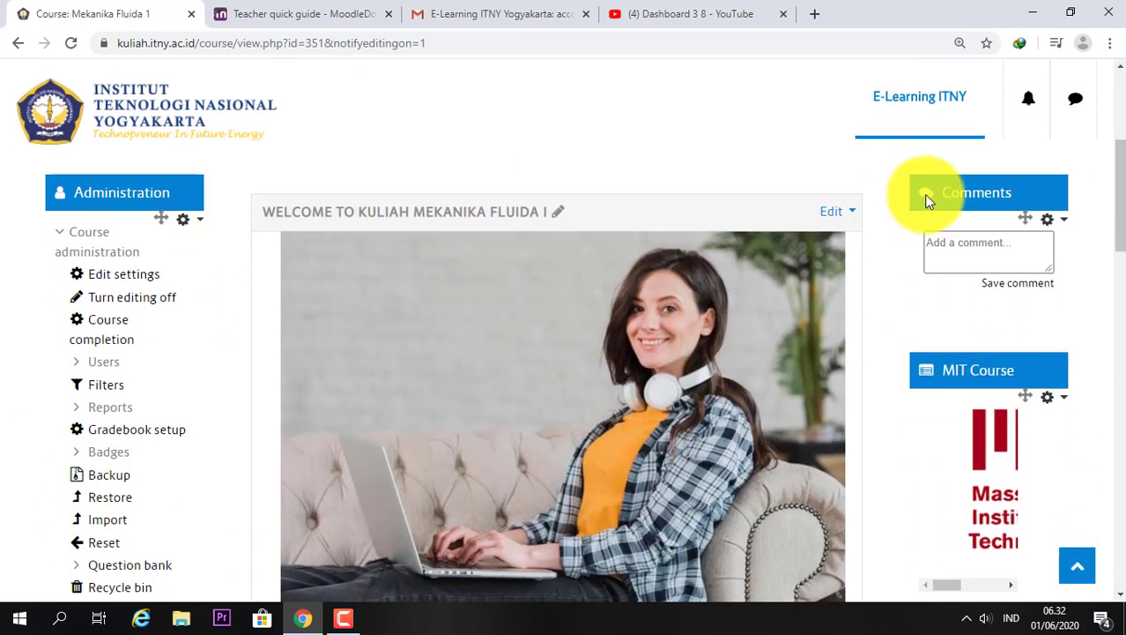
{"action": "scroll", "coordinate": [830, 262], "scroll_direction": "down", "scroll_amount": 3}
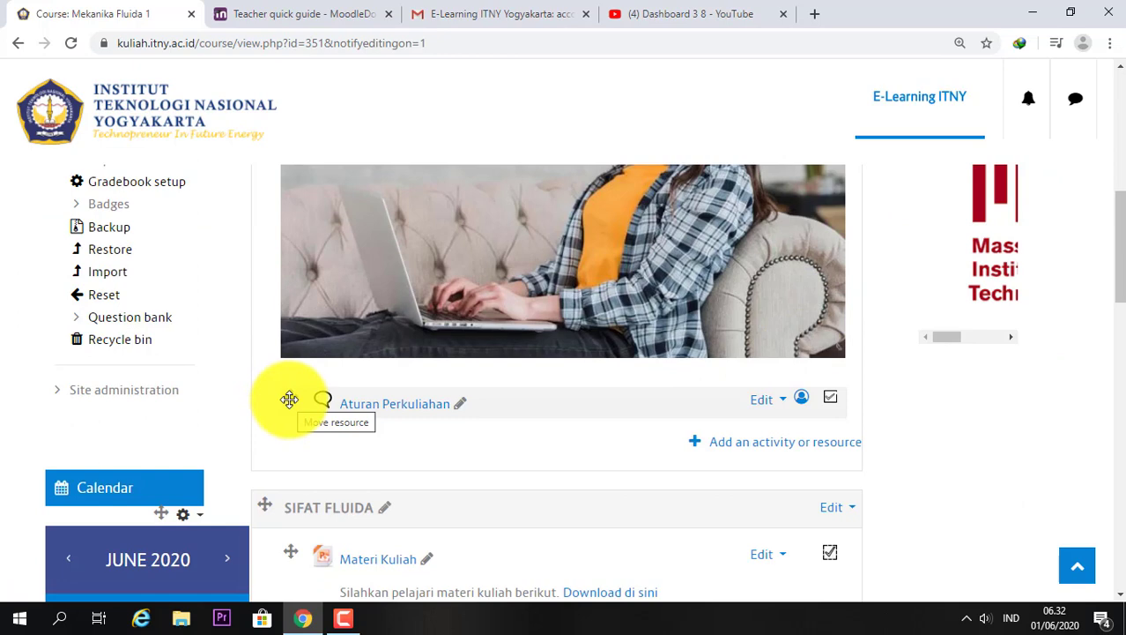
{"action": "scroll", "coordinate": [813, 239], "scroll_direction": "down", "scroll_amount": 4}
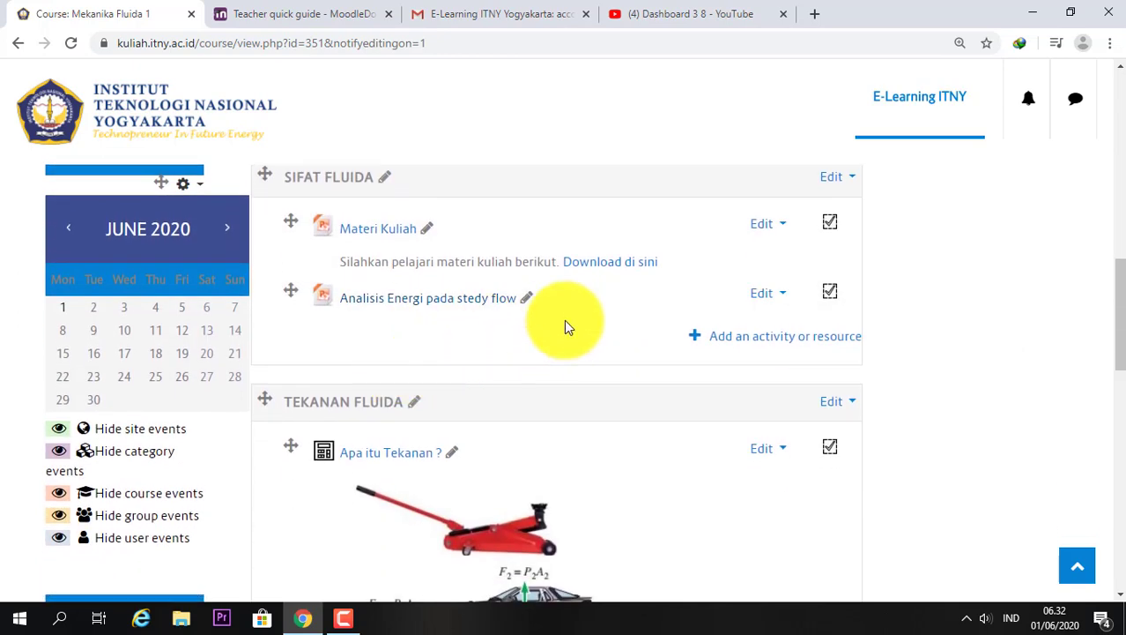
{"action": "scroll", "coordinate": [762, 352], "scroll_direction": "down", "scroll_amount": 10}
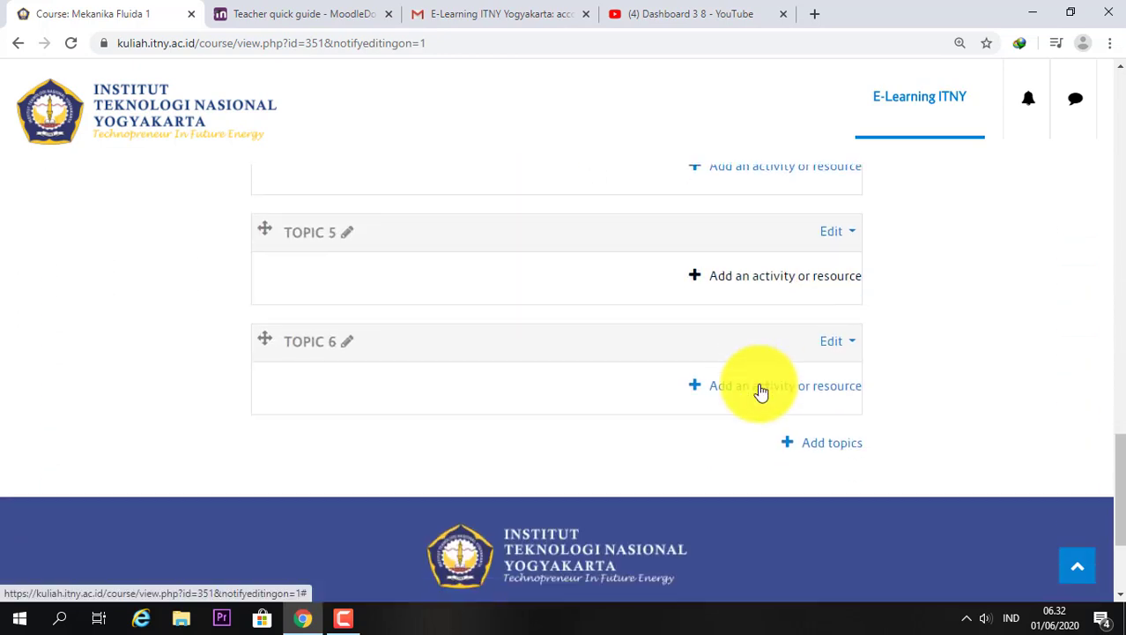
{"action": "scroll", "coordinate": [758, 379], "scroll_direction": "up", "scroll_amount": 10}
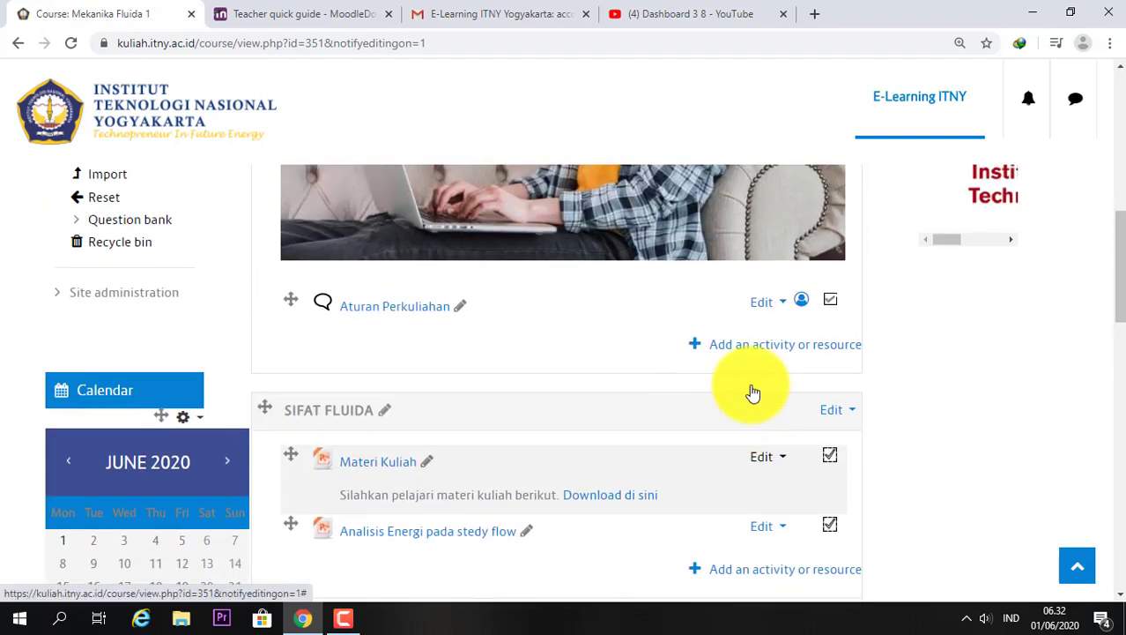
{"action": "scroll", "coordinate": [752, 392], "scroll_direction": "up", "scroll_amount": 6}
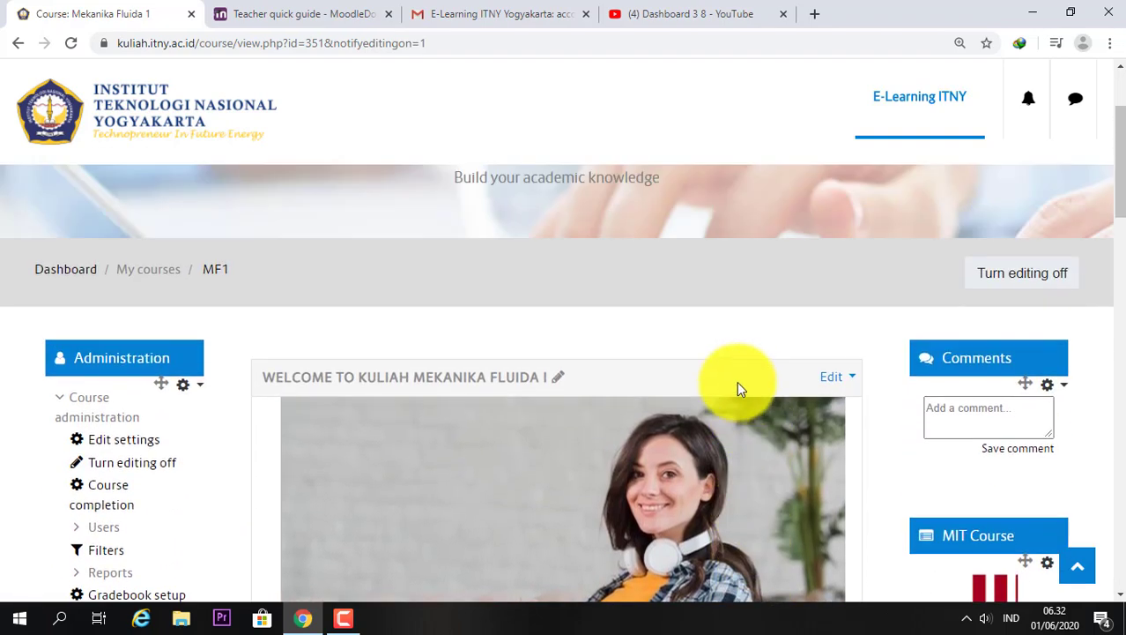
Open the welcome section's title for inline editing, leave it without renaming, and open the section's full edit settings.
{"action": "left_click", "coordinate": [557, 377]}
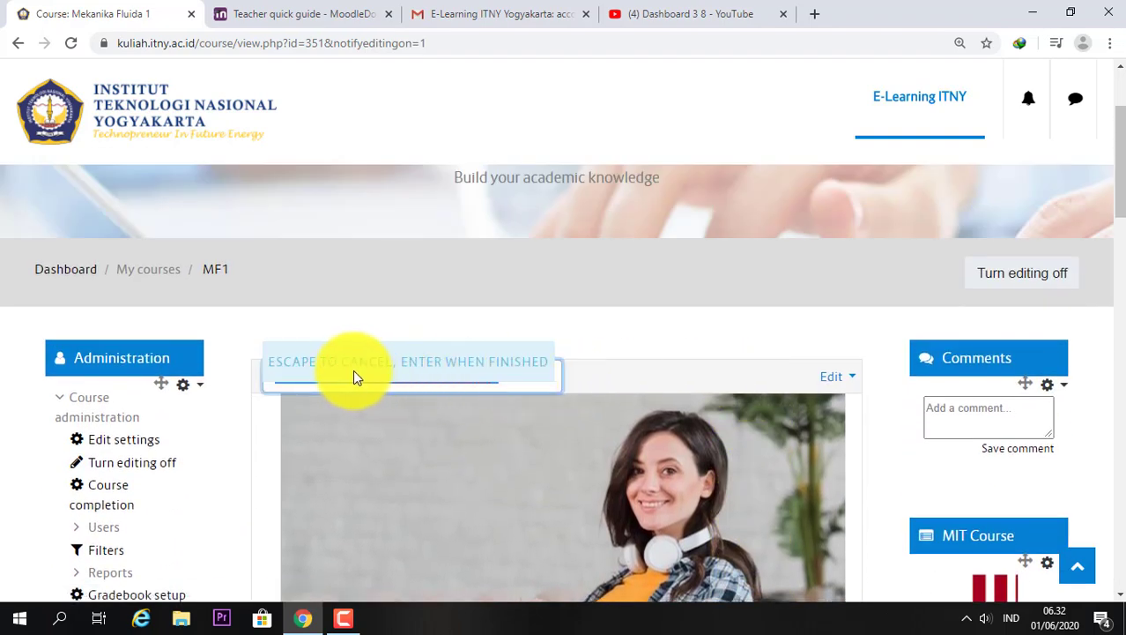
{"action": "left_click", "coordinate": [596, 375]}
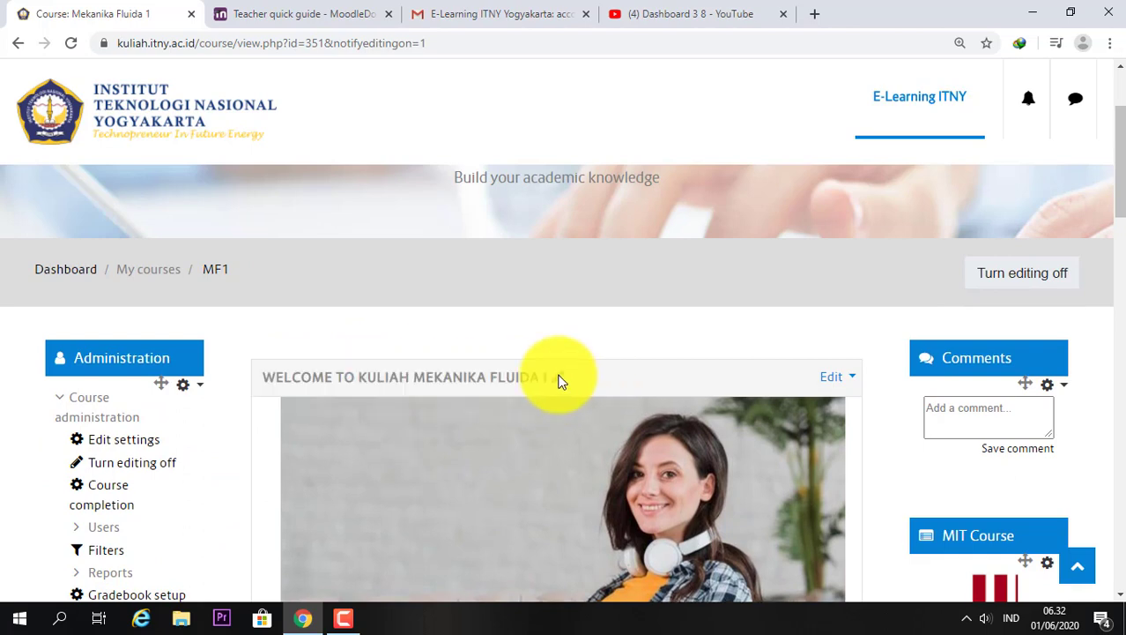
{"action": "scroll", "coordinate": [776, 385], "scroll_direction": "down", "scroll_amount": 4}
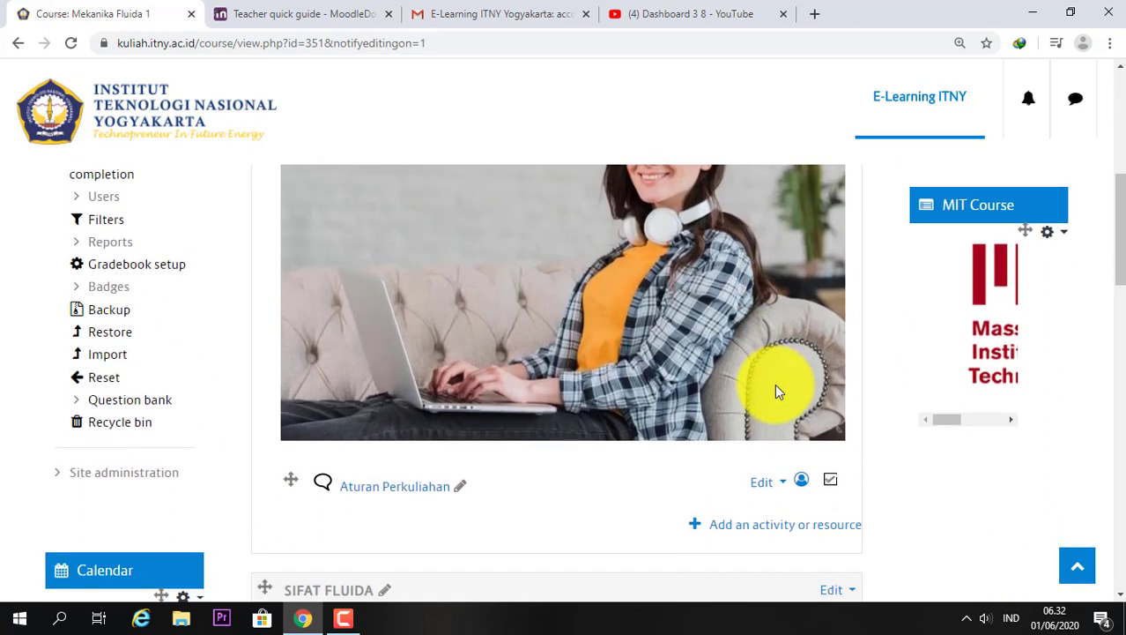
{"action": "scroll", "coordinate": [777, 392], "scroll_direction": "up", "scroll_amount": 3}
{"action": "left_click", "coordinate": [842, 299]}
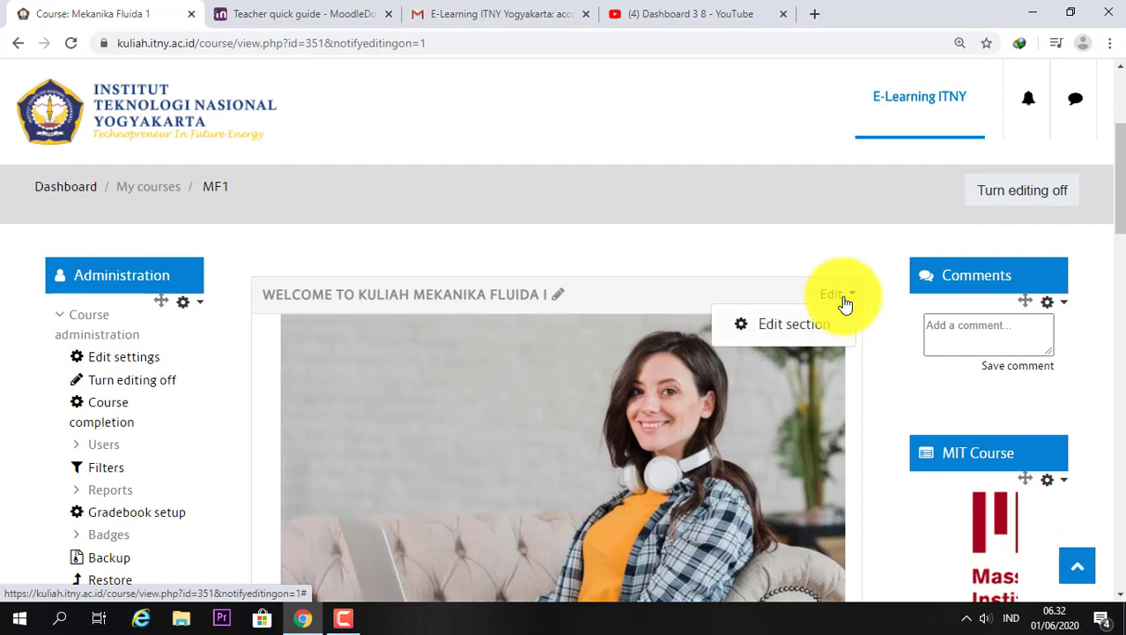
{"action": "left_click", "coordinate": [811, 328]}
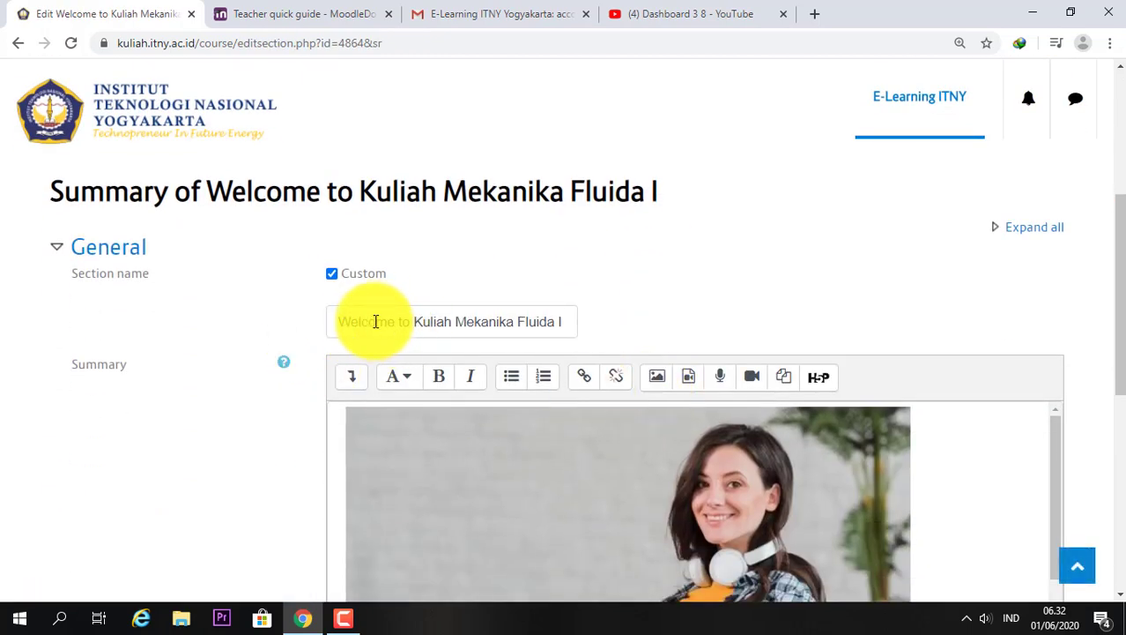
Place the cursor in the custom section name and examine the summary editor's tools and image without editing them.
{"action": "left_click", "coordinate": [376, 322]}
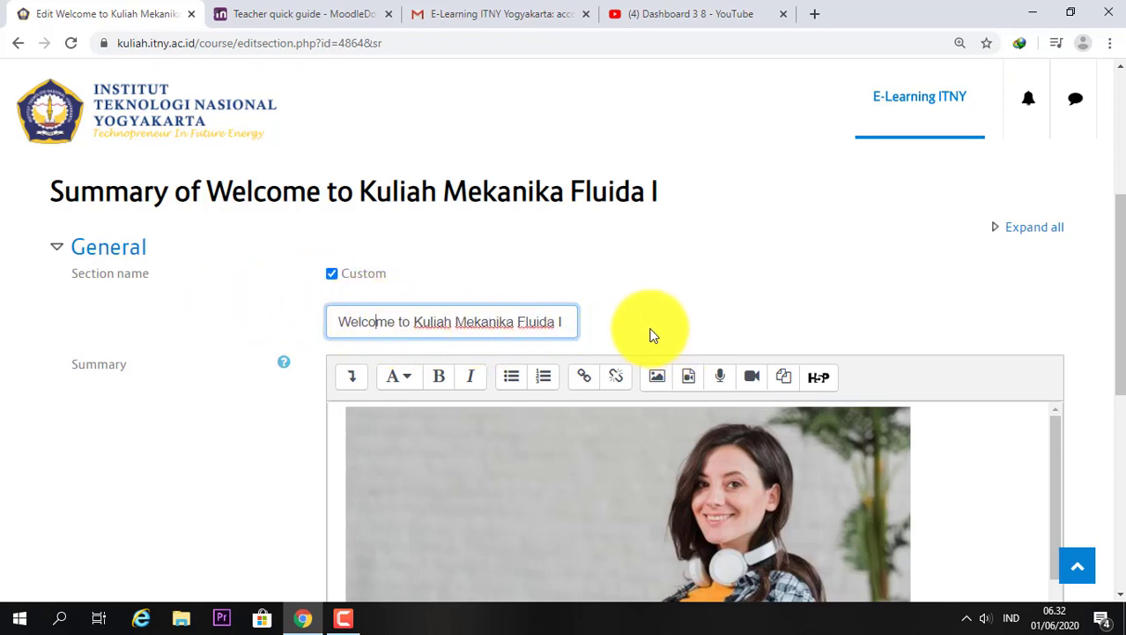
{"action": "scroll", "coordinate": [649, 335], "scroll_direction": "down", "scroll_amount": 5}
{"action": "scroll", "coordinate": [648, 335], "scroll_direction": "up", "scroll_amount": 5}
{"action": "scroll", "coordinate": [805, 397], "scroll_direction": "down", "scroll_amount": 1}
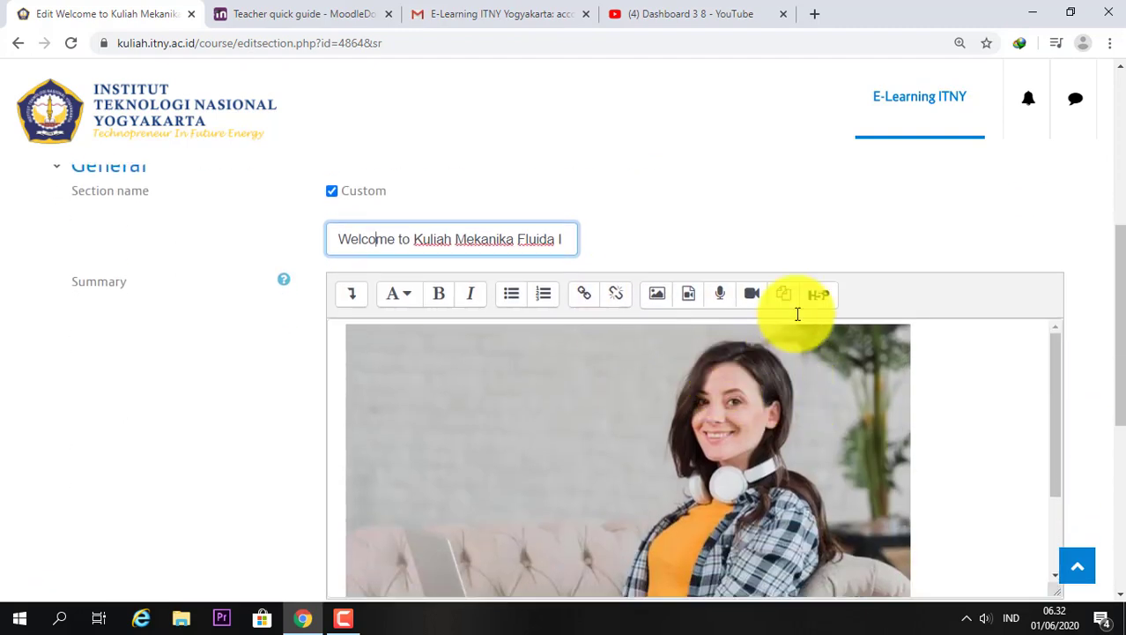
{"action": "scroll", "coordinate": [830, 413], "scroll_direction": "down", "scroll_amount": 6}
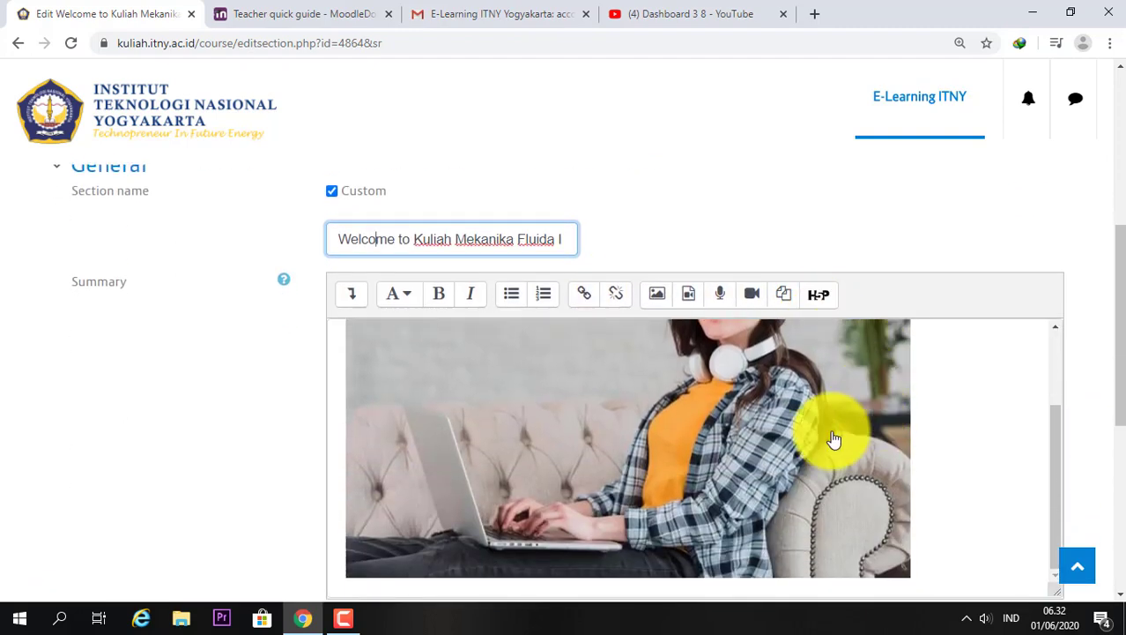
{"action": "scroll", "coordinate": [857, 432], "scroll_direction": "up", "scroll_amount": 5}
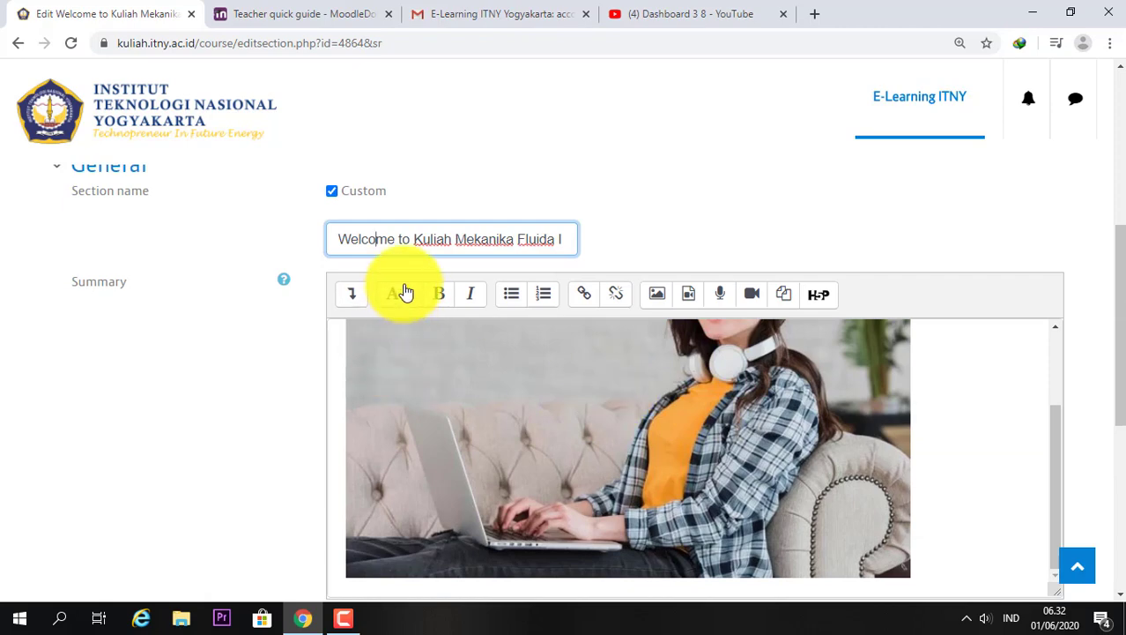
Add the text "Selamat Datang" below the summary image, expand Restrict access without adding a restriction, and save the section changes.
{"action": "scroll", "coordinate": [935, 375], "scroll_direction": "down", "scroll_amount": 1}
{"action": "scroll", "coordinate": [936, 375], "scroll_direction": "down", "scroll_amount": 3}
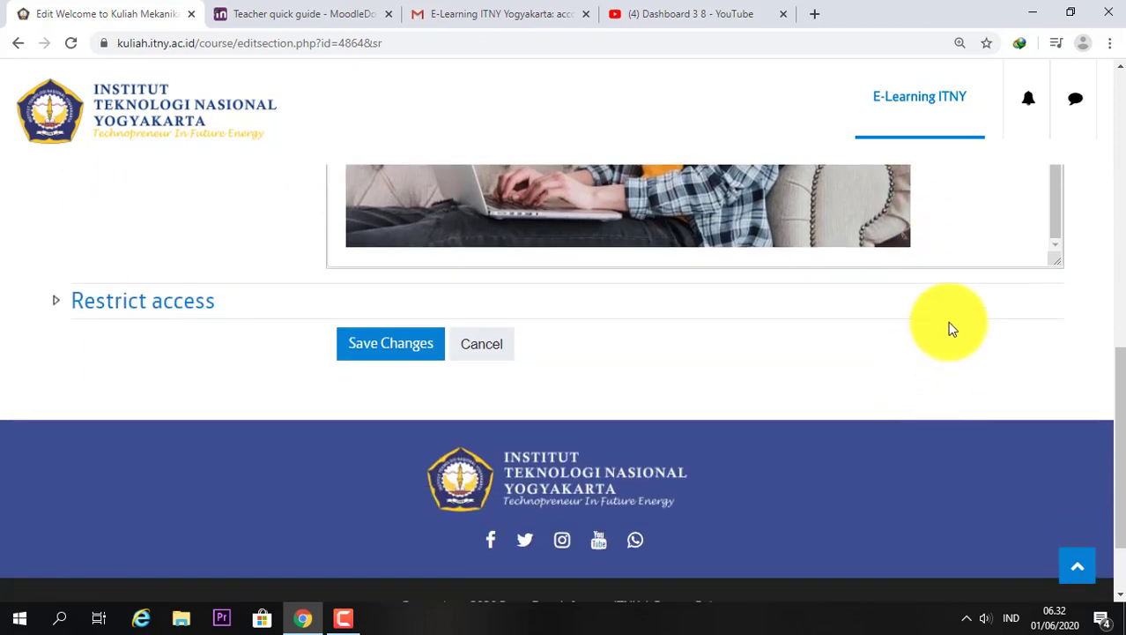
{"action": "left_click", "coordinate": [950, 252]}
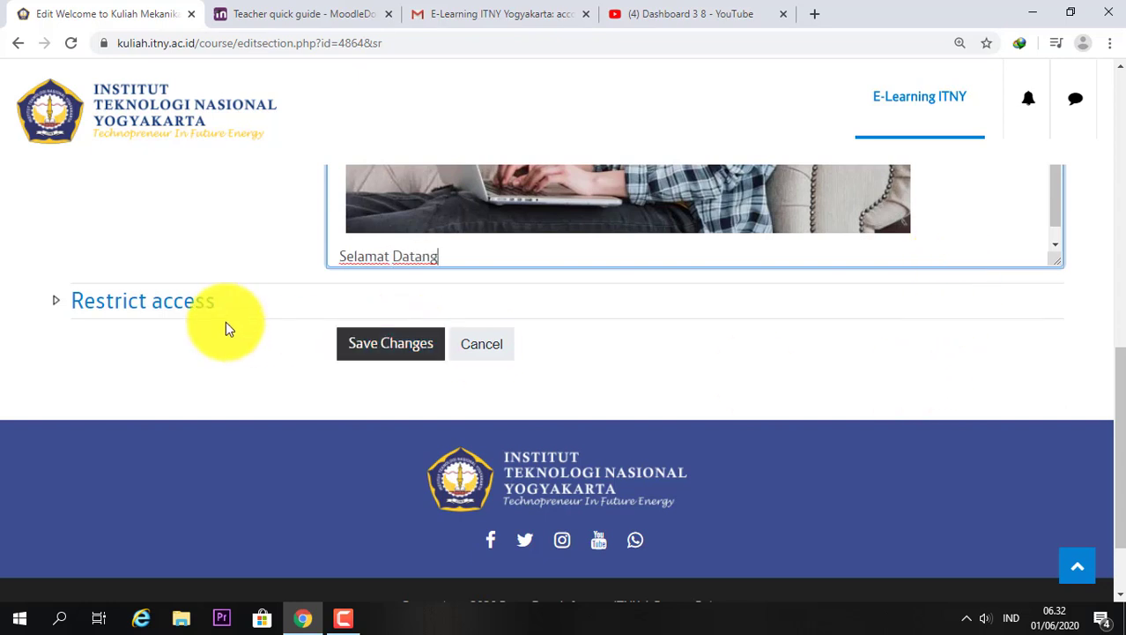
{"action": "left_click", "coordinate": [66, 304]}
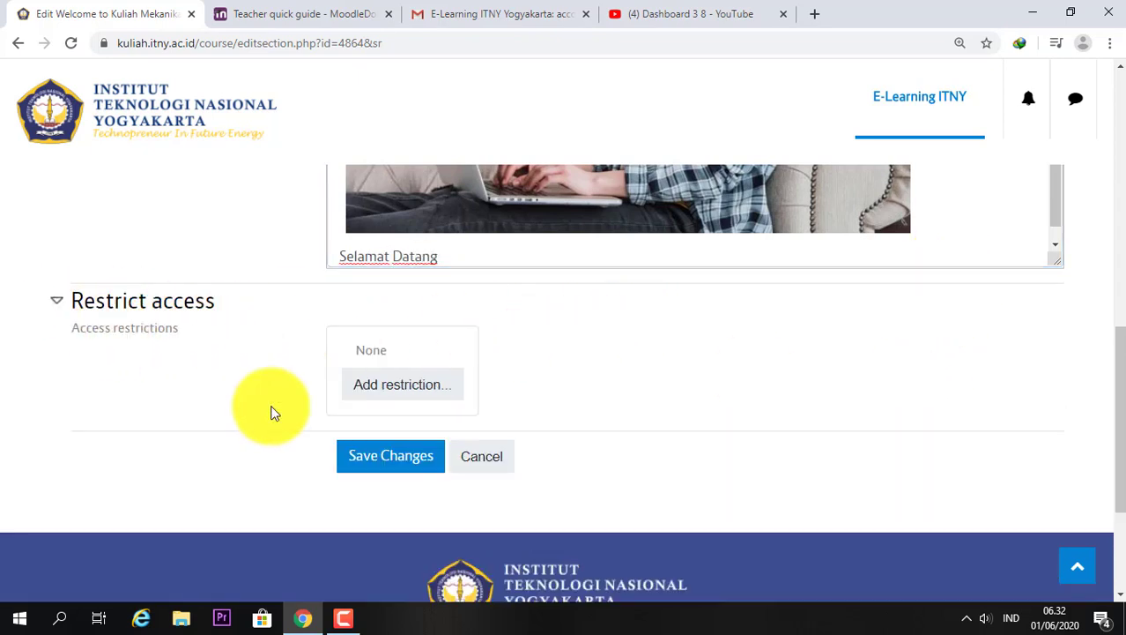
{"action": "left_click", "coordinate": [388, 456]}
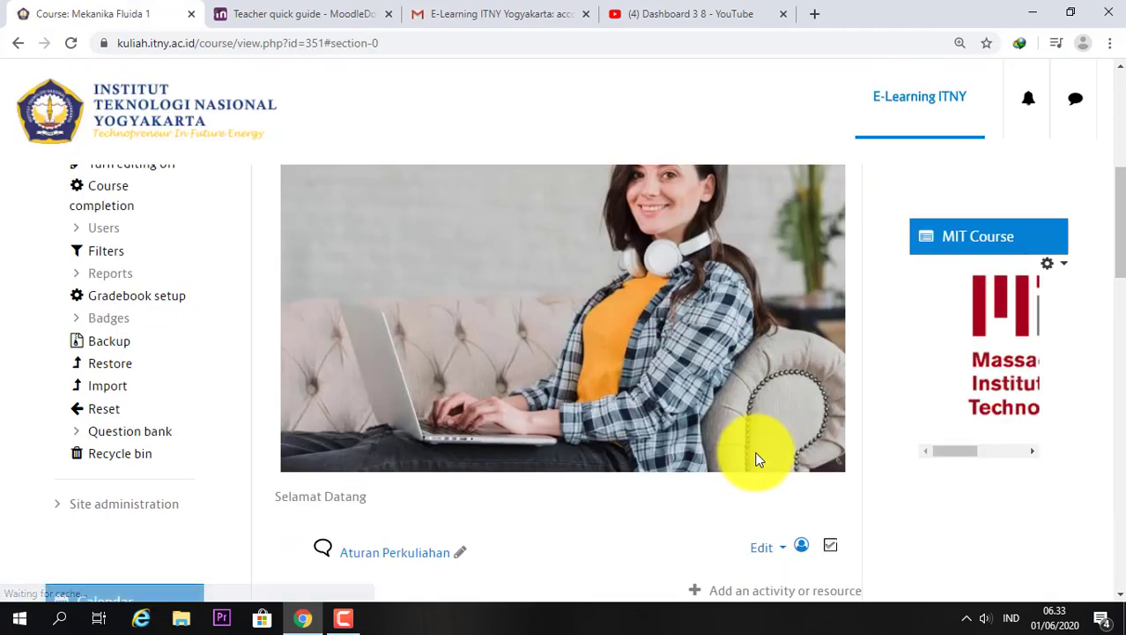
{"action": "scroll", "coordinate": [618, 457], "scroll_direction": "down", "scroll_amount": 2}
{"action": "scroll", "coordinate": [332, 342], "scroll_direction": "up", "scroll_amount": 2}
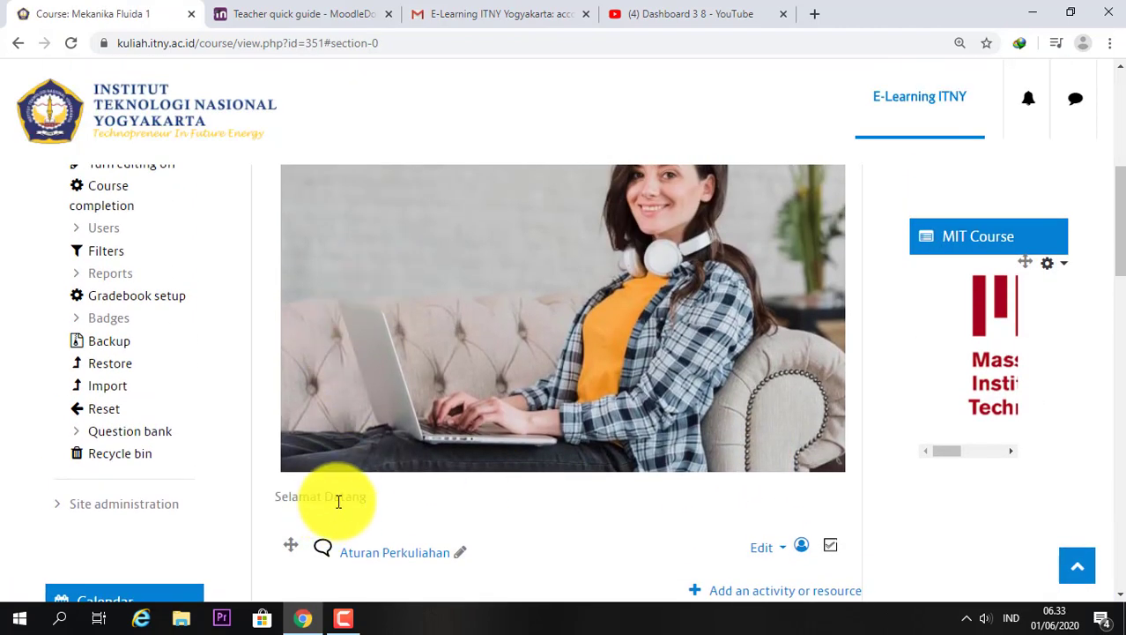
{"action": "scroll", "coordinate": [803, 509], "scroll_direction": "down", "scroll_amount": 2}
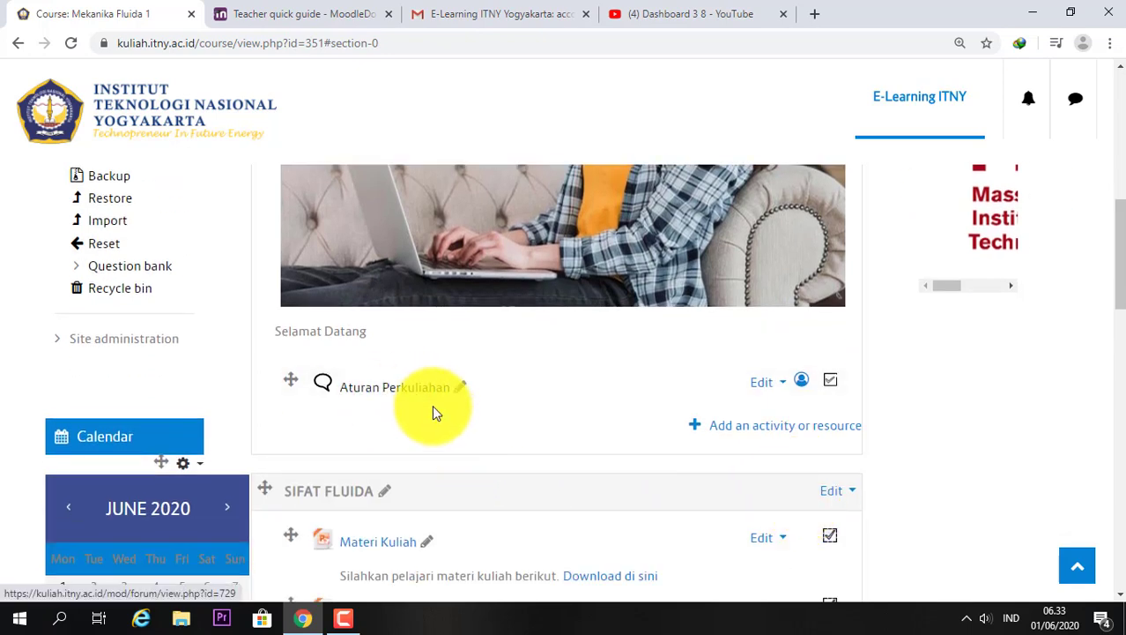
Review the saved welcome section and the following course sections down to Topic 5.
{"action": "scroll", "coordinate": [433, 402], "scroll_direction": "up", "scroll_amount": 5}
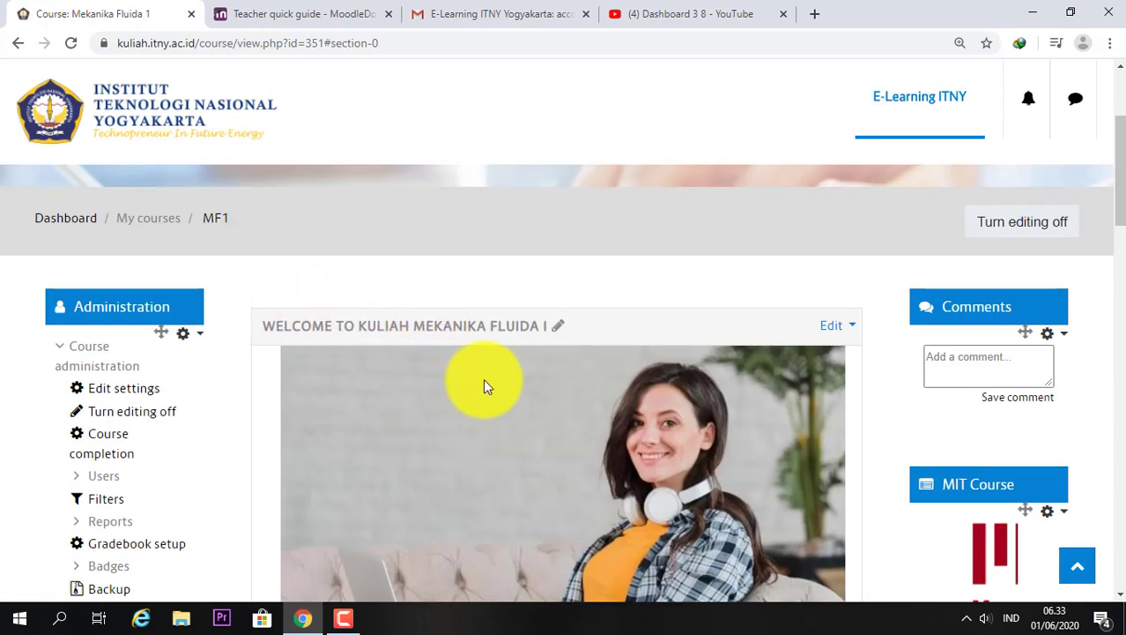
{"action": "scroll", "coordinate": [460, 373], "scroll_direction": "down", "scroll_amount": 7}
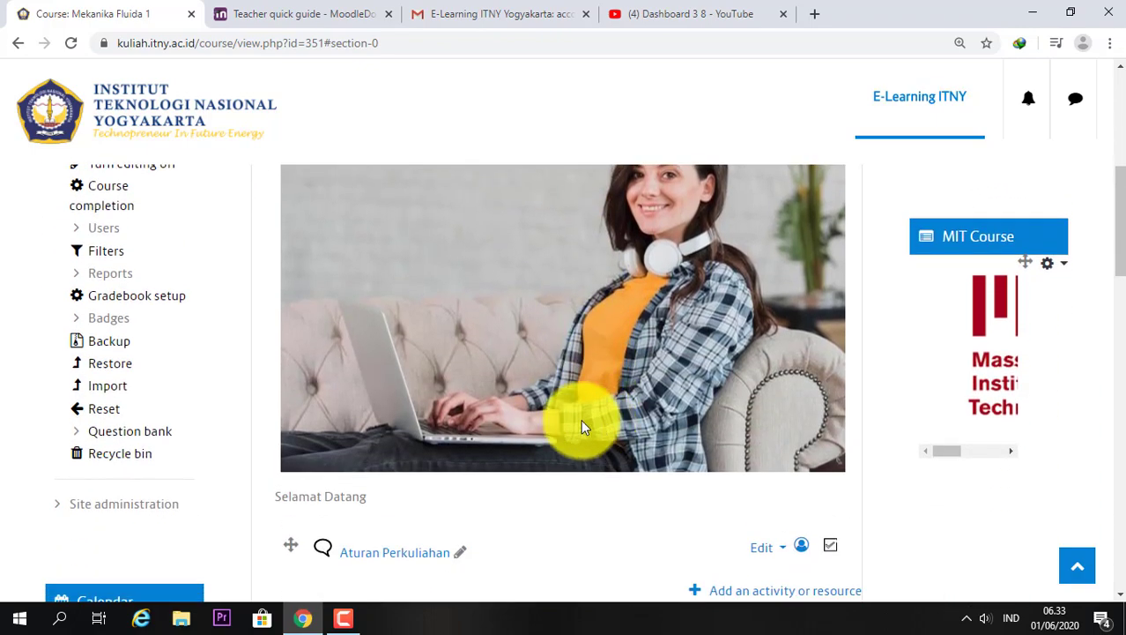
{"action": "scroll", "coordinate": [476, 470], "scroll_direction": "up", "scroll_amount": 6}
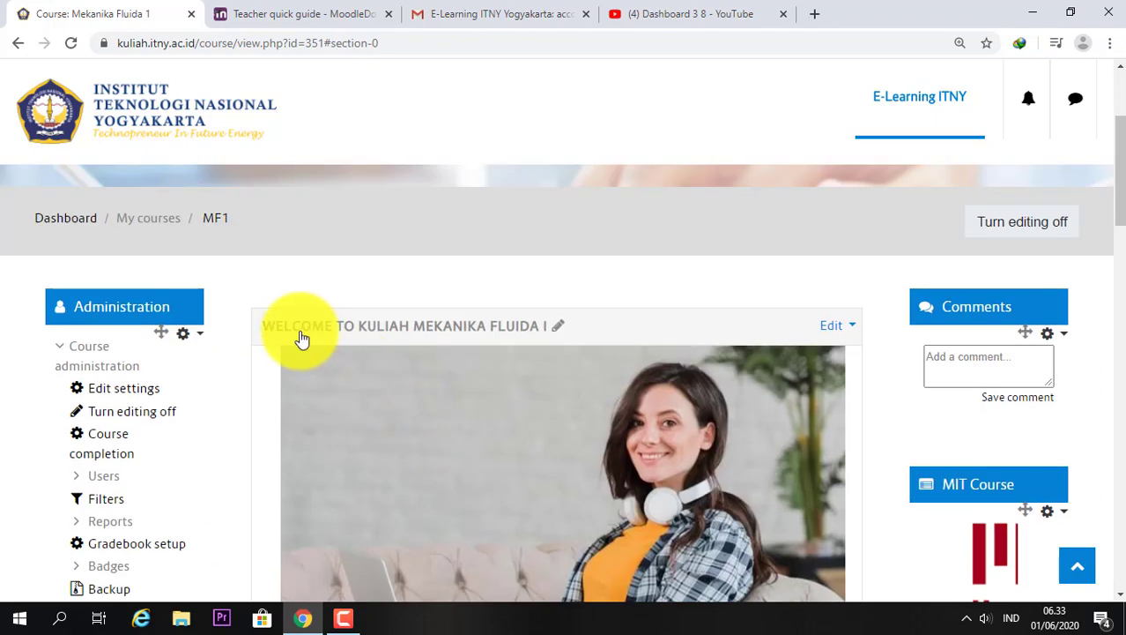
{"action": "scroll", "coordinate": [544, 398], "scroll_direction": "down", "scroll_amount": 1}
{"action": "scroll", "coordinate": [325, 419], "scroll_direction": "down", "scroll_amount": 6}
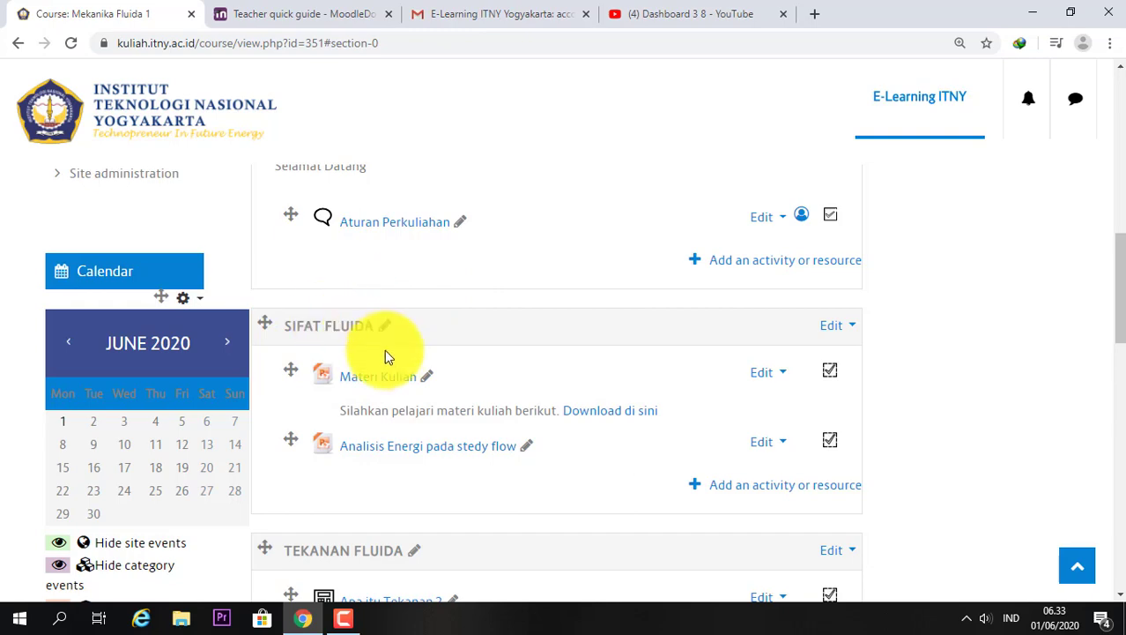
{"action": "scroll", "coordinate": [384, 349], "scroll_direction": "down", "scroll_amount": 1}
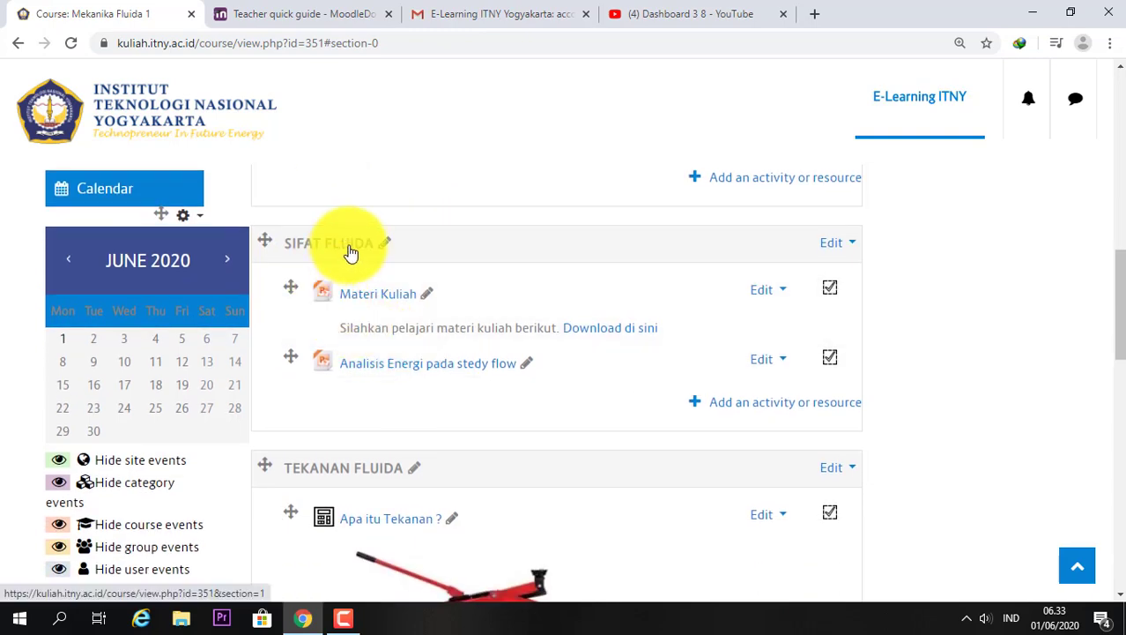
{"action": "scroll", "coordinate": [382, 495], "scroll_direction": "down", "scroll_amount": 7}
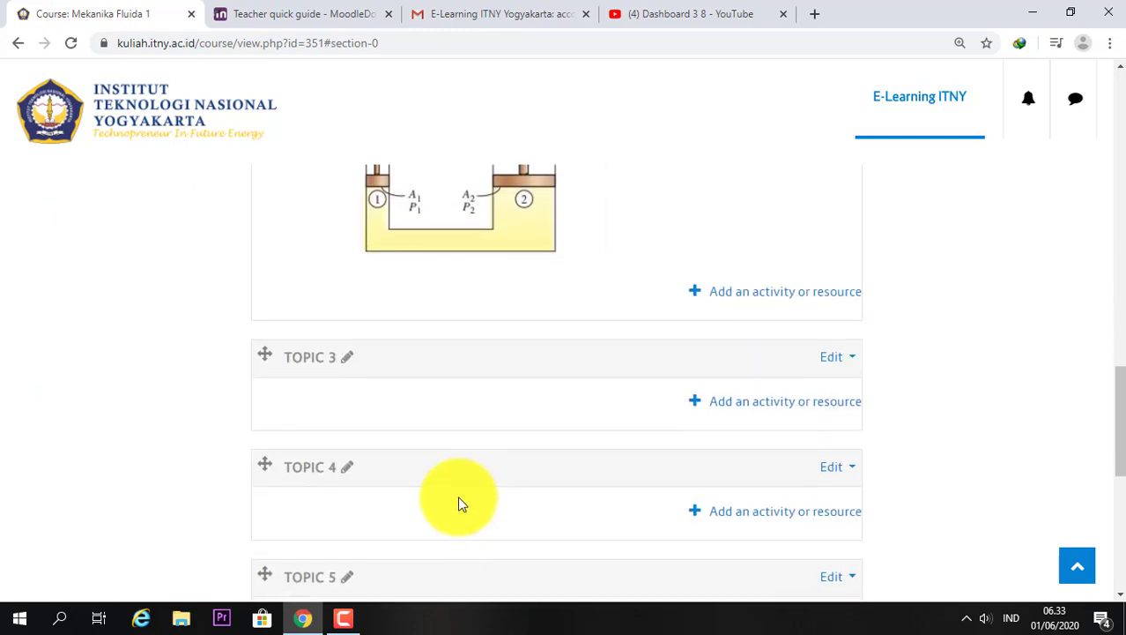
{"action": "scroll", "coordinate": [352, 359], "scroll_direction": "down", "scroll_amount": 1}
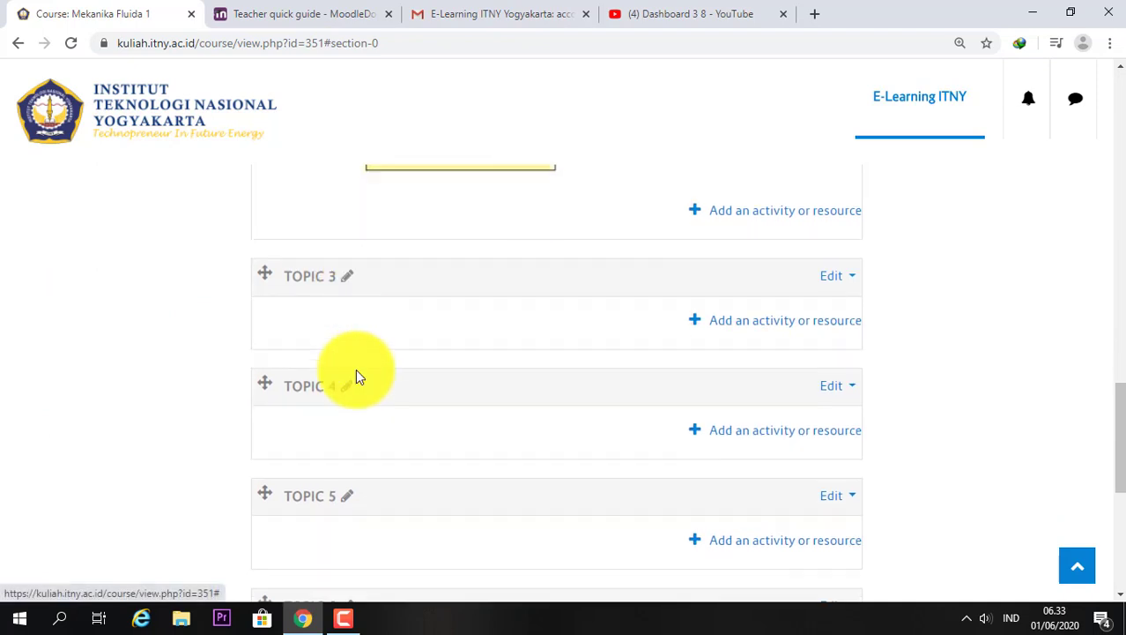
Open Topic 3's title for inline editing without renaming it, view the section's full edit settings, and return to the course page.
{"action": "left_click", "coordinate": [348, 277]}
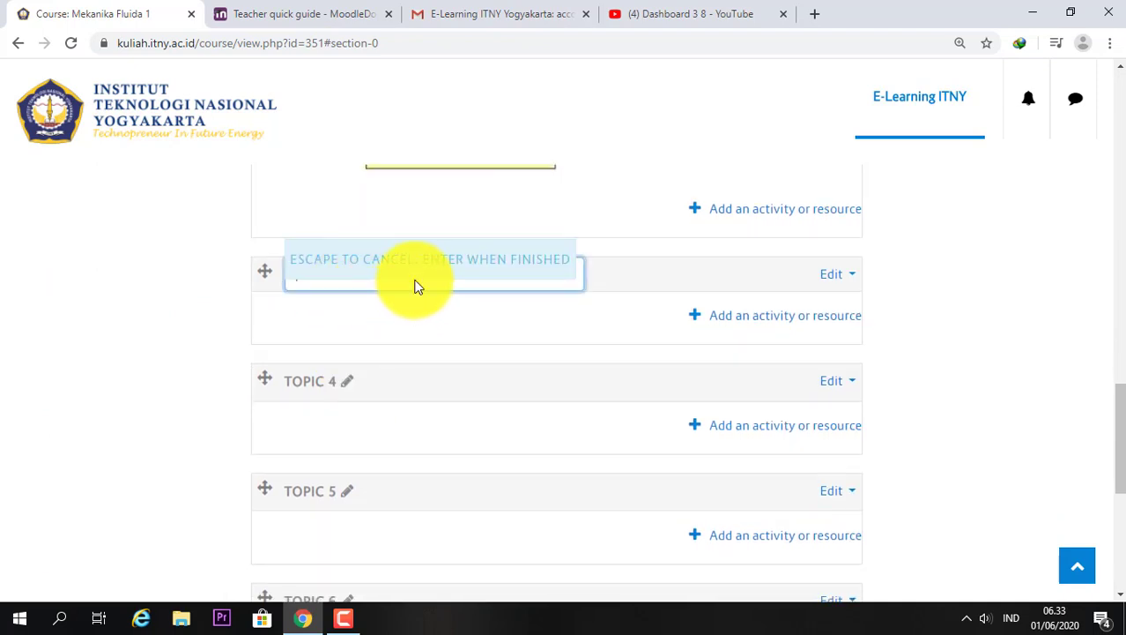
{"action": "left_click", "coordinate": [855, 274]}
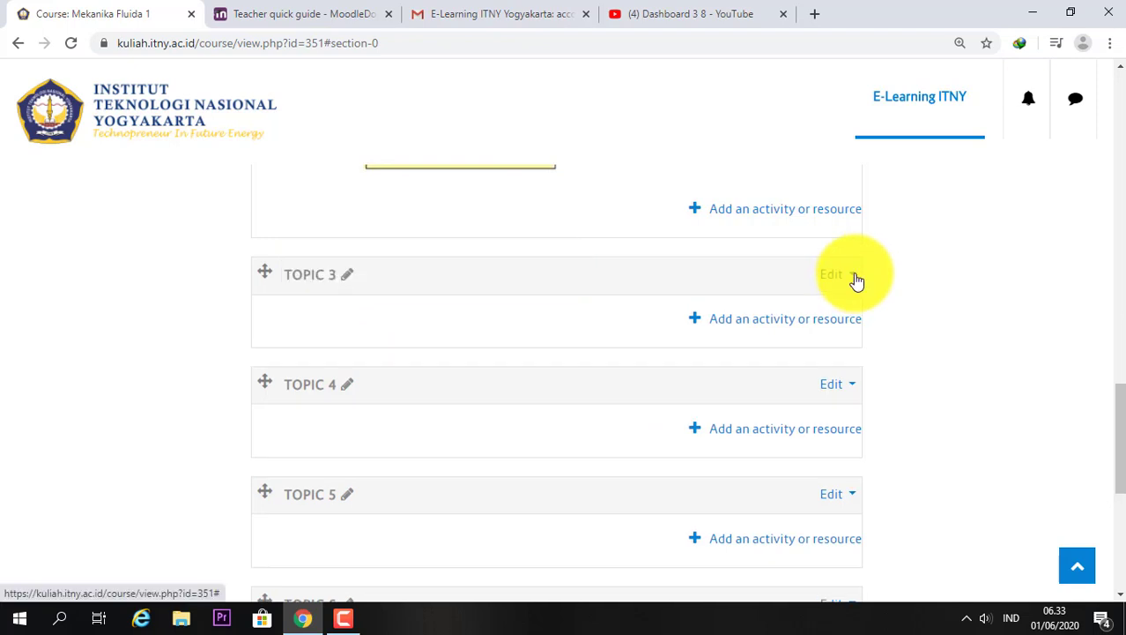
{"action": "left_click", "coordinate": [855, 275]}
{"action": "left_click", "coordinate": [816, 309]}
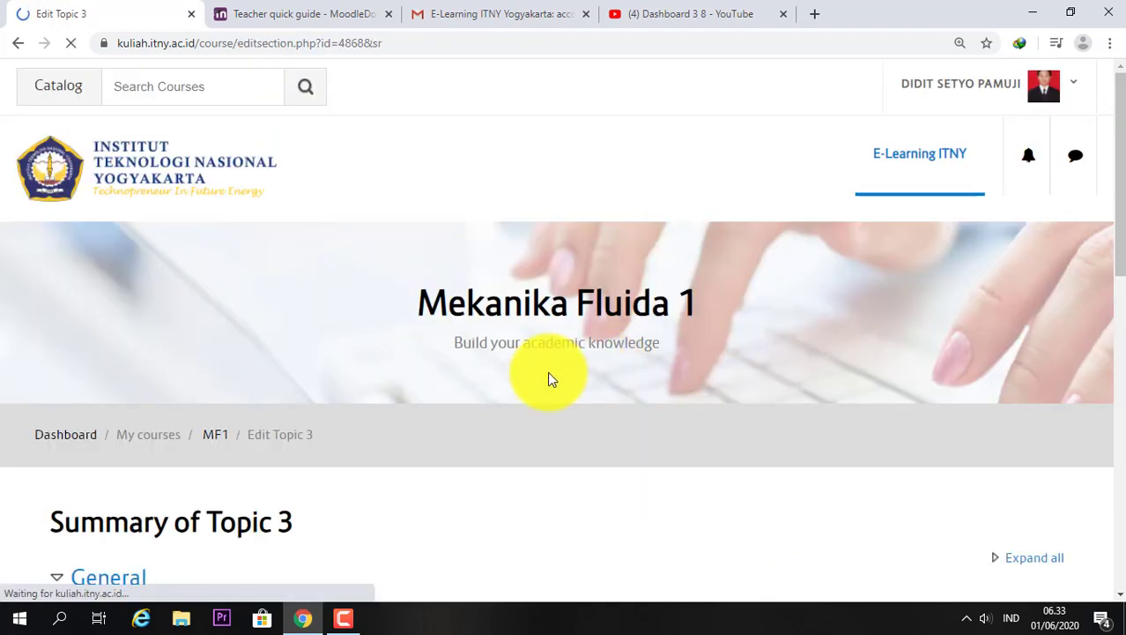
{"action": "scroll", "coordinate": [548, 377], "scroll_direction": "down", "scroll_amount": 4}
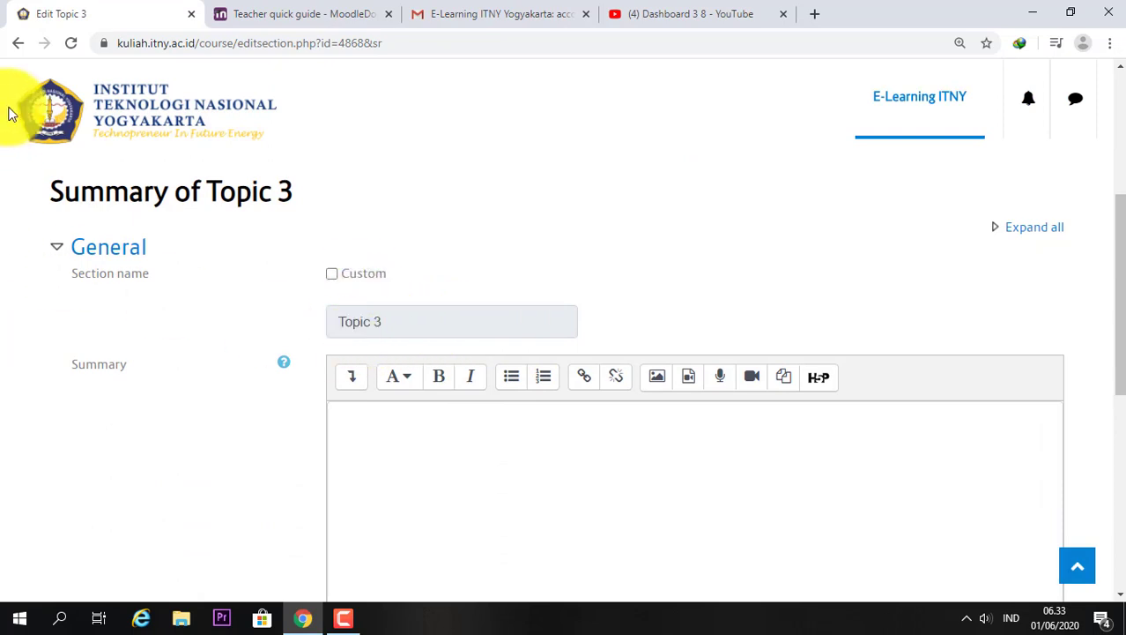
{"action": "left_click", "coordinate": [18, 42]}
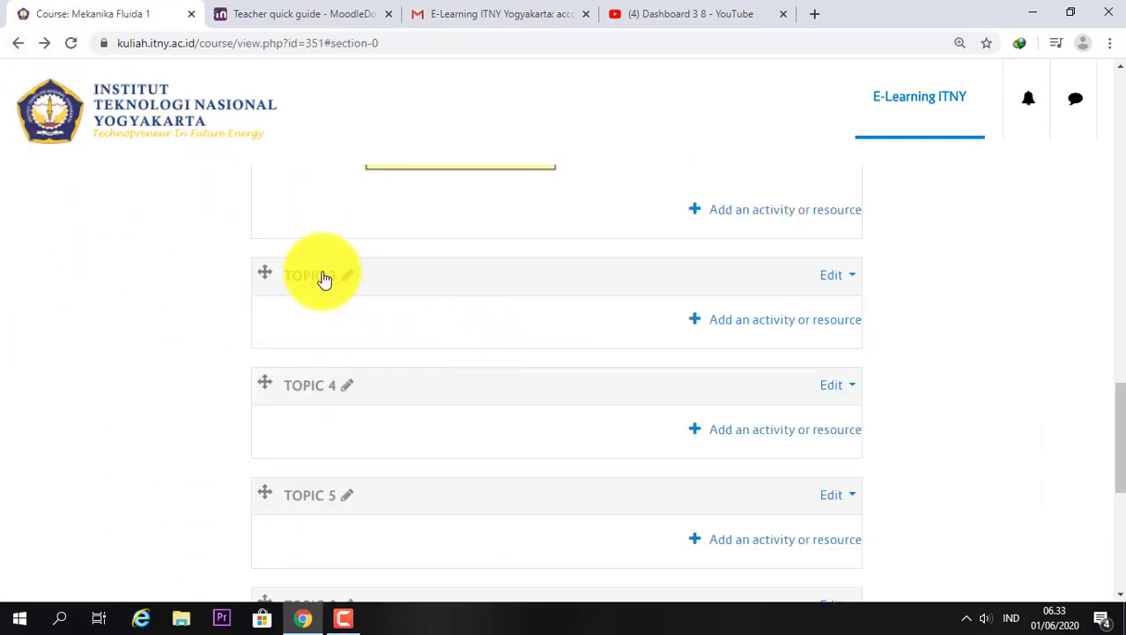
Rename the Topic 3 section inline as "ANALISIS ENERGI FLUIDA".
{"action": "left_click", "coordinate": [345, 277]}
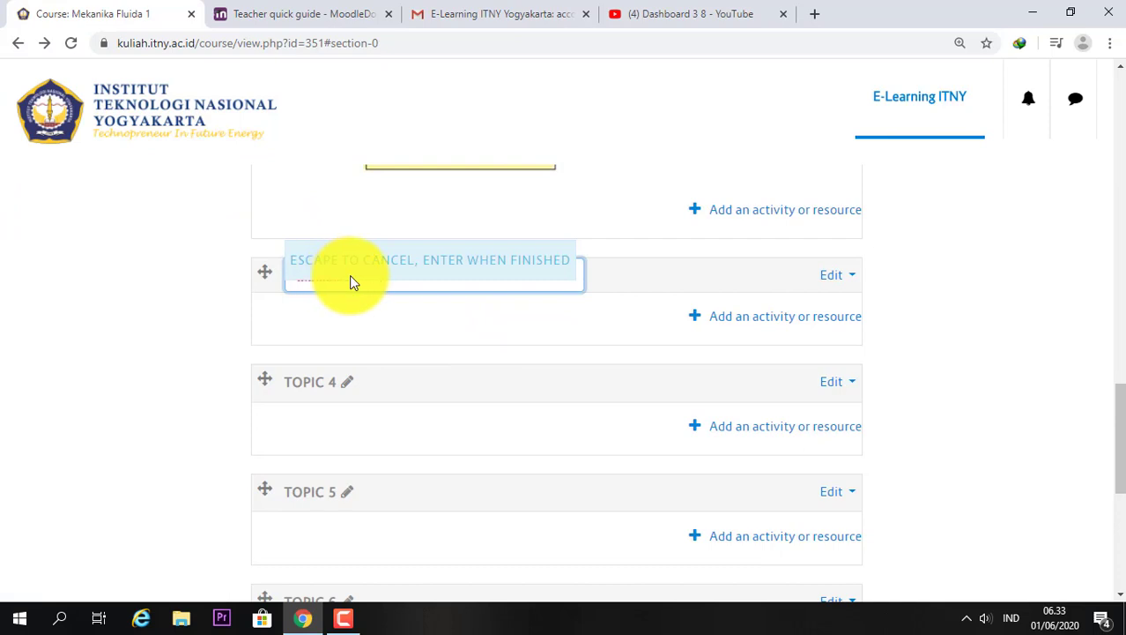
{"action": "type", "text": "an"}
{"action": "key", "text": "Return"}
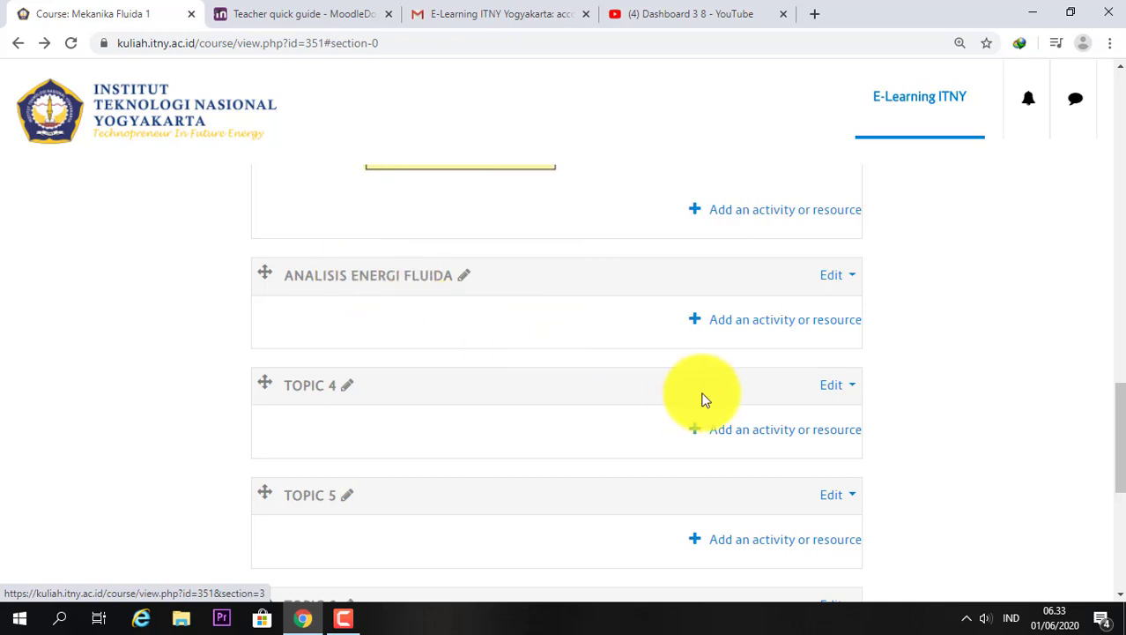
Move the Tekanan Fluida section above the Sifat Fluida section.
{"action": "scroll", "coordinate": [617, 370], "scroll_direction": "up", "scroll_amount": 1}
{"action": "scroll", "coordinate": [456, 390], "scroll_direction": "down", "scroll_amount": 4}
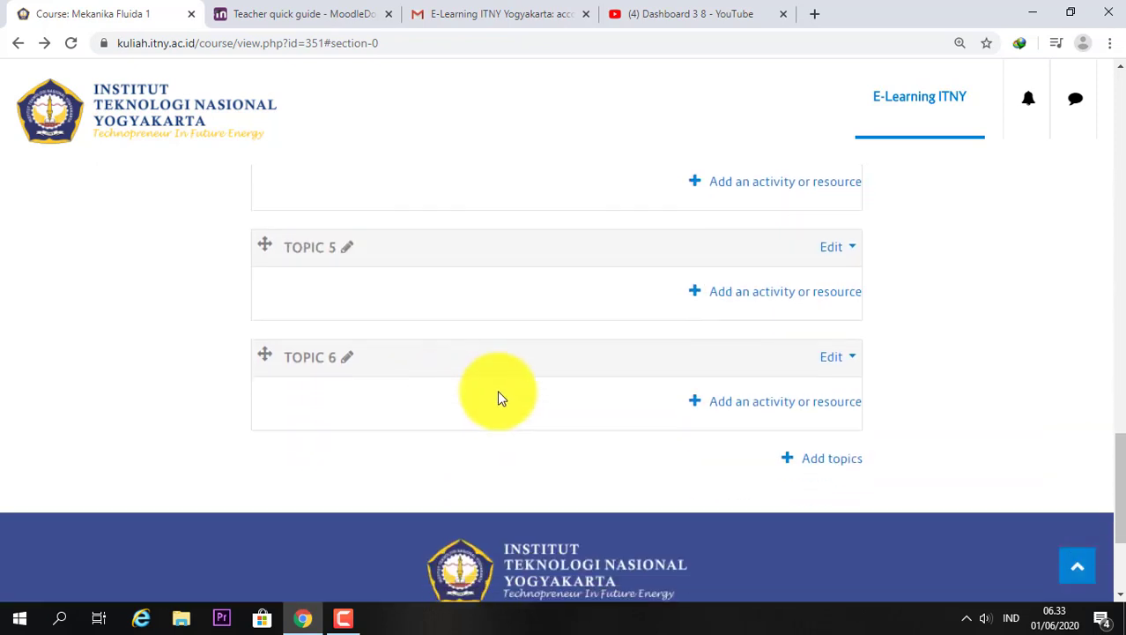
{"action": "scroll", "coordinate": [497, 393], "scroll_direction": "up", "scroll_amount": 5}
{"action": "scroll", "coordinate": [655, 421], "scroll_direction": "up", "scroll_amount": 5}
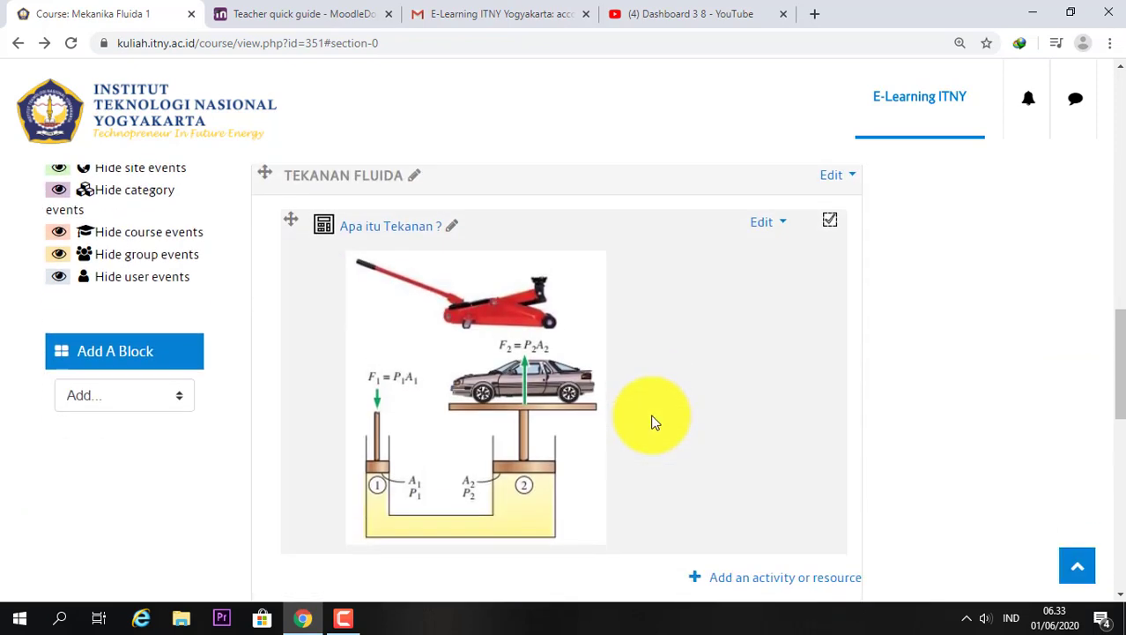
{"action": "scroll", "coordinate": [654, 420], "scroll_direction": "up", "scroll_amount": 1}
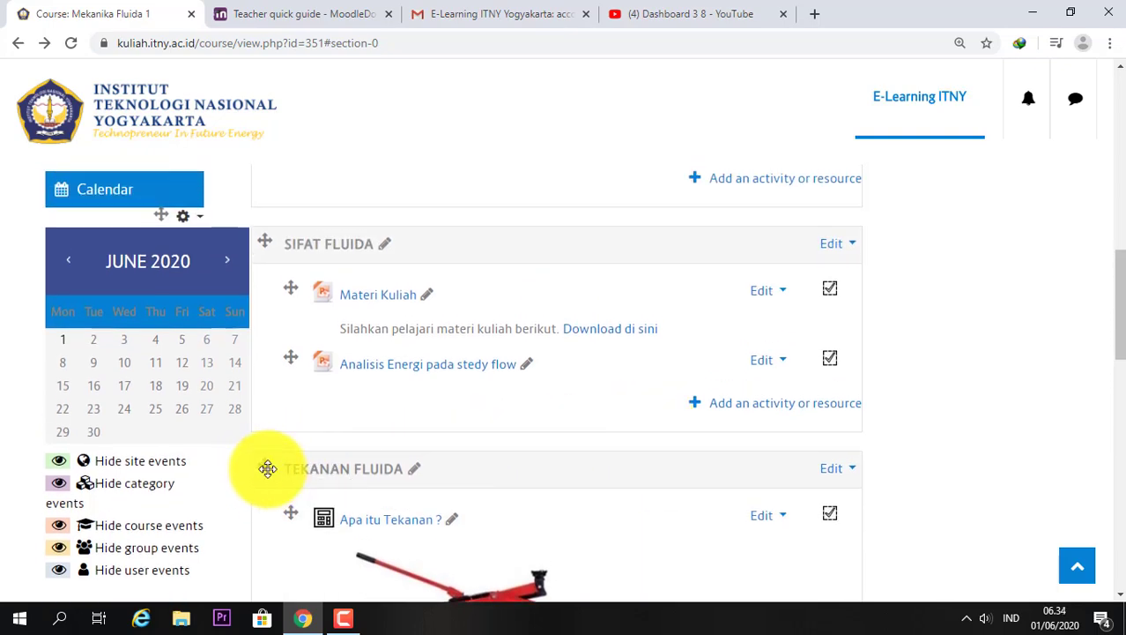
{"action": "left_click_drag", "start_coordinate": [267, 468], "coordinate": [403, 388]}
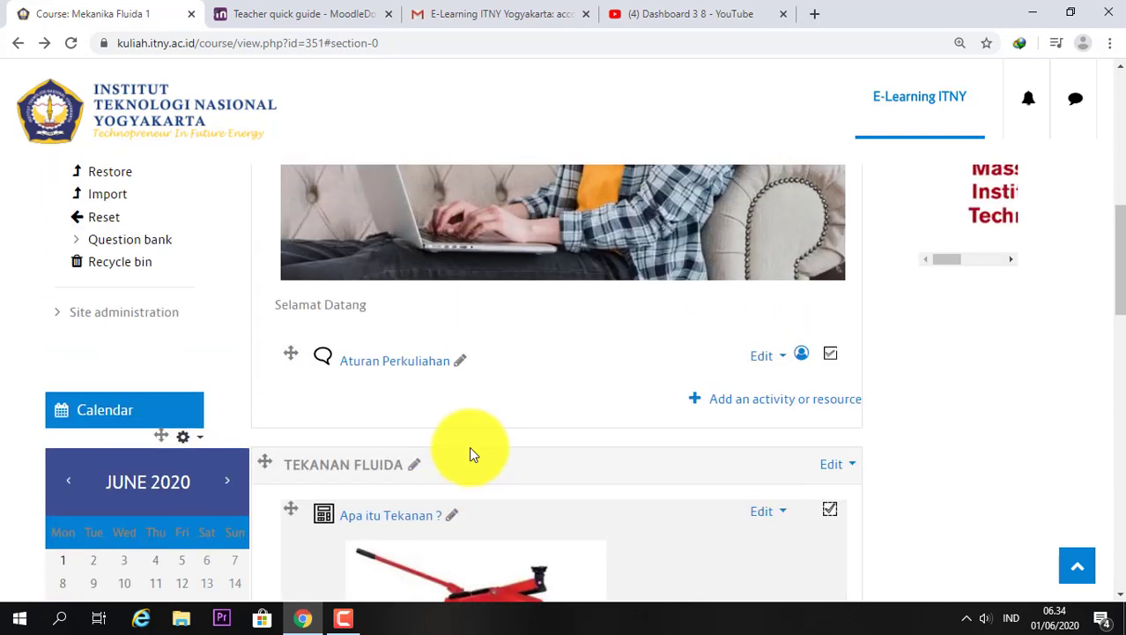
Examine the reordered course sections from the welcome section down to Topic 6, including the activities under Sifat Fluida.
{"action": "scroll", "coordinate": [344, 452], "scroll_direction": "up", "scroll_amount": 6}
{"action": "scroll", "coordinate": [347, 415], "scroll_direction": "down", "scroll_amount": 4}
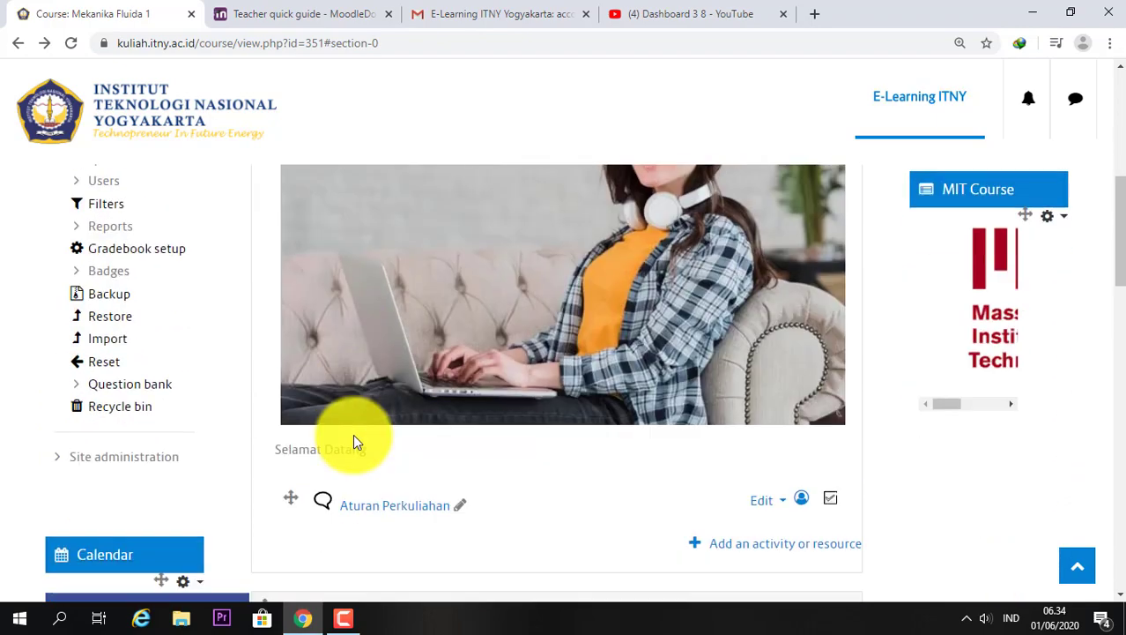
{"action": "scroll", "coordinate": [355, 440], "scroll_direction": "down", "scroll_amount": 7}
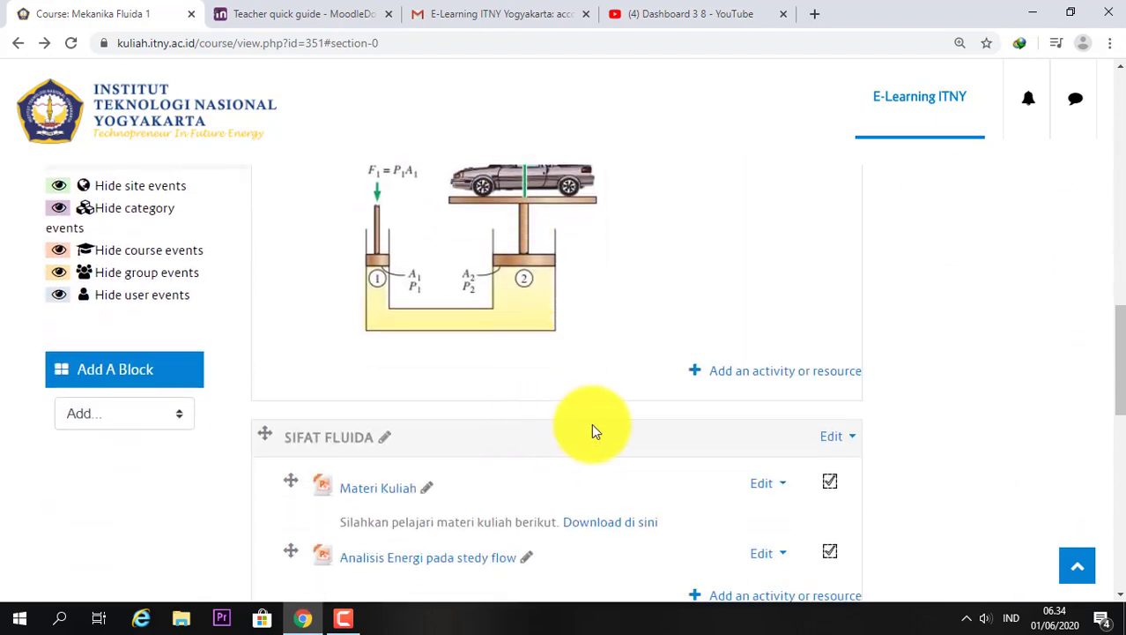
{"action": "scroll", "coordinate": [592, 430], "scroll_direction": "down", "scroll_amount": 2}
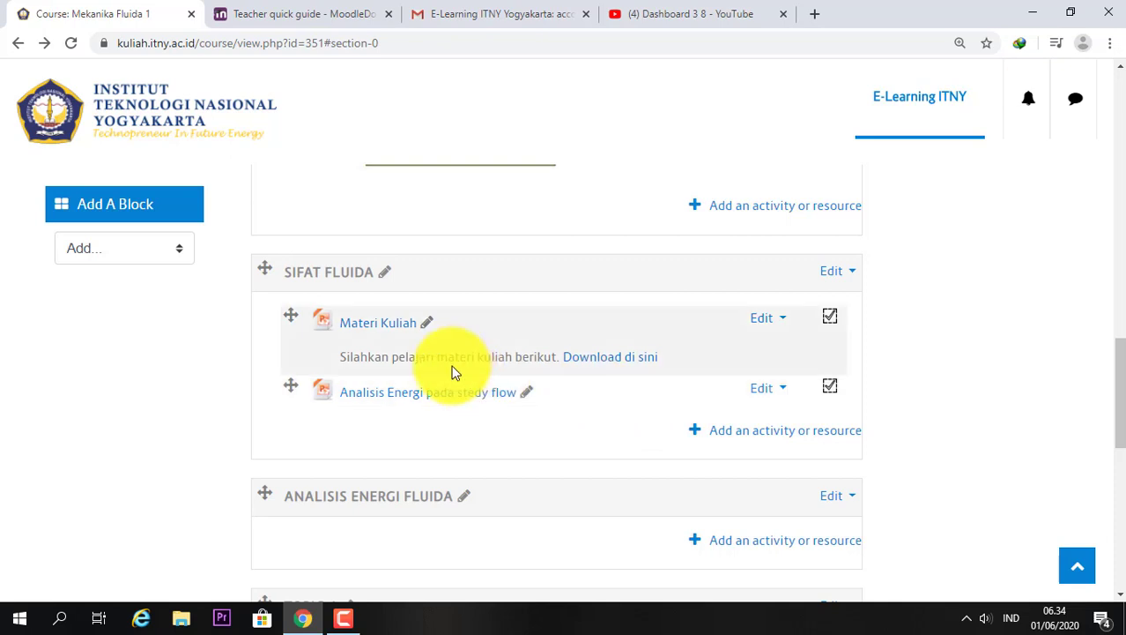
{"action": "scroll", "coordinate": [462, 416], "scroll_direction": "down", "scroll_amount": 1}
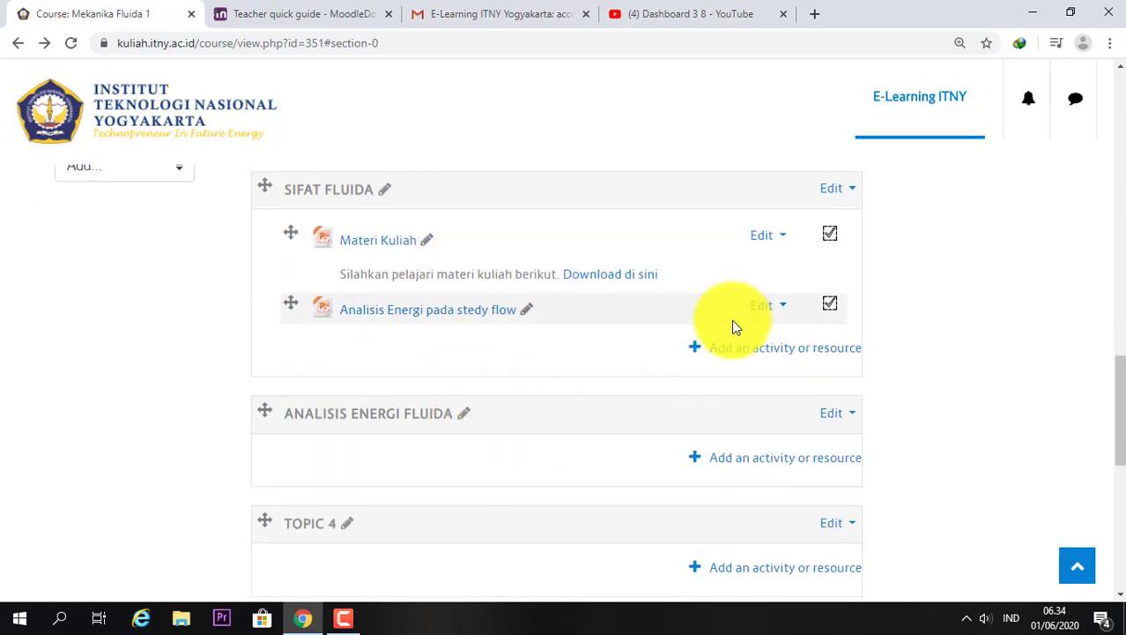
{"action": "scroll", "coordinate": [538, 440], "scroll_direction": "down", "scroll_amount": 2}
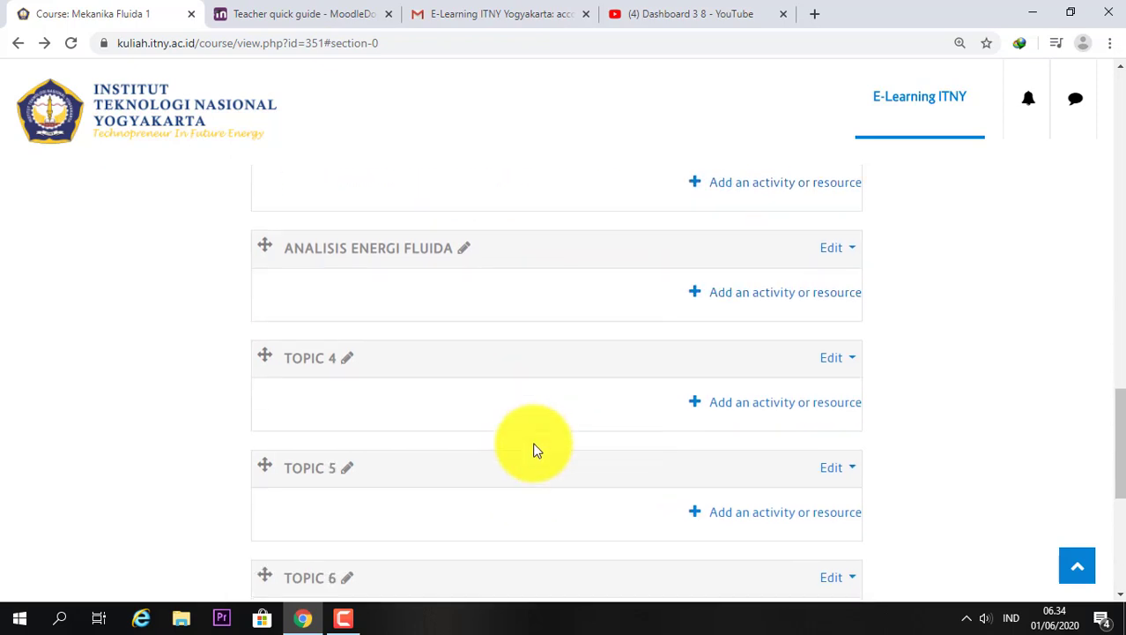
{"action": "scroll", "coordinate": [535, 451], "scroll_direction": "up", "scroll_amount": 2}
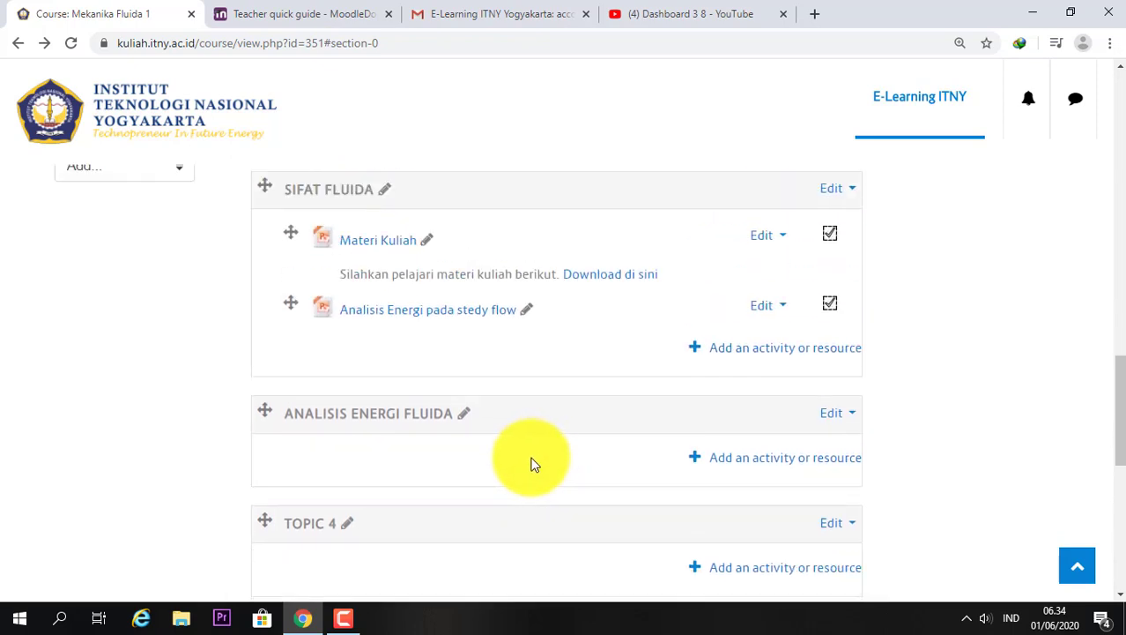
{"action": "scroll", "coordinate": [538, 454], "scroll_direction": "up", "scroll_amount": 4}
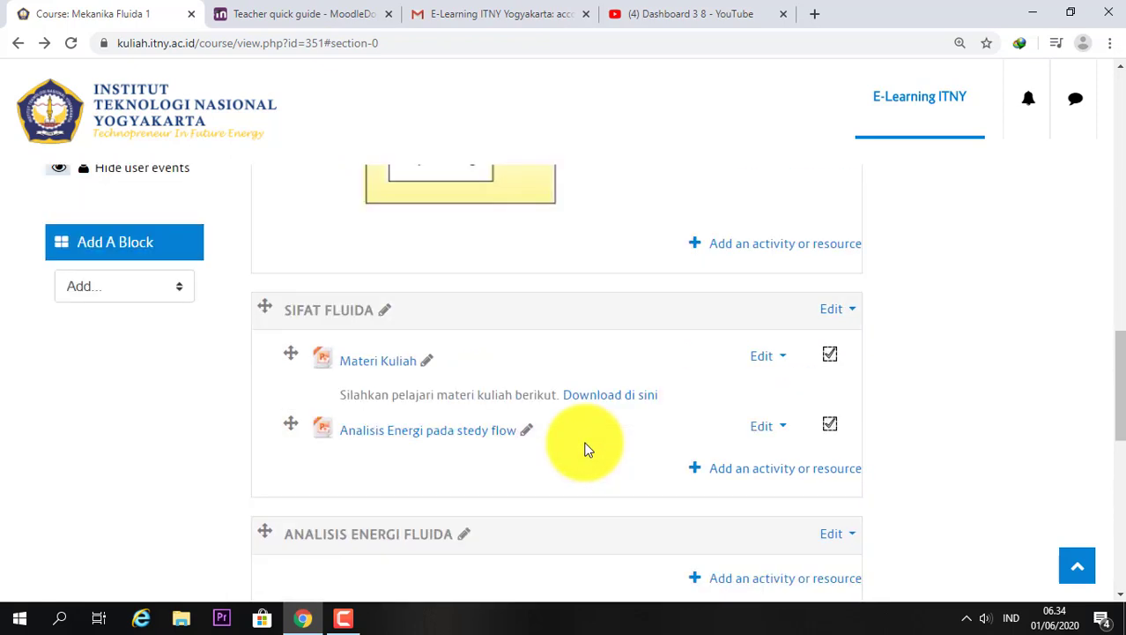
{"action": "scroll", "coordinate": [579, 454], "scroll_direction": "down", "scroll_amount": 1}
{"action": "scroll", "coordinate": [579, 455], "scroll_direction": "down", "scroll_amount": 1}
{"action": "scroll", "coordinate": [577, 453], "scroll_direction": "up", "scroll_amount": 10}
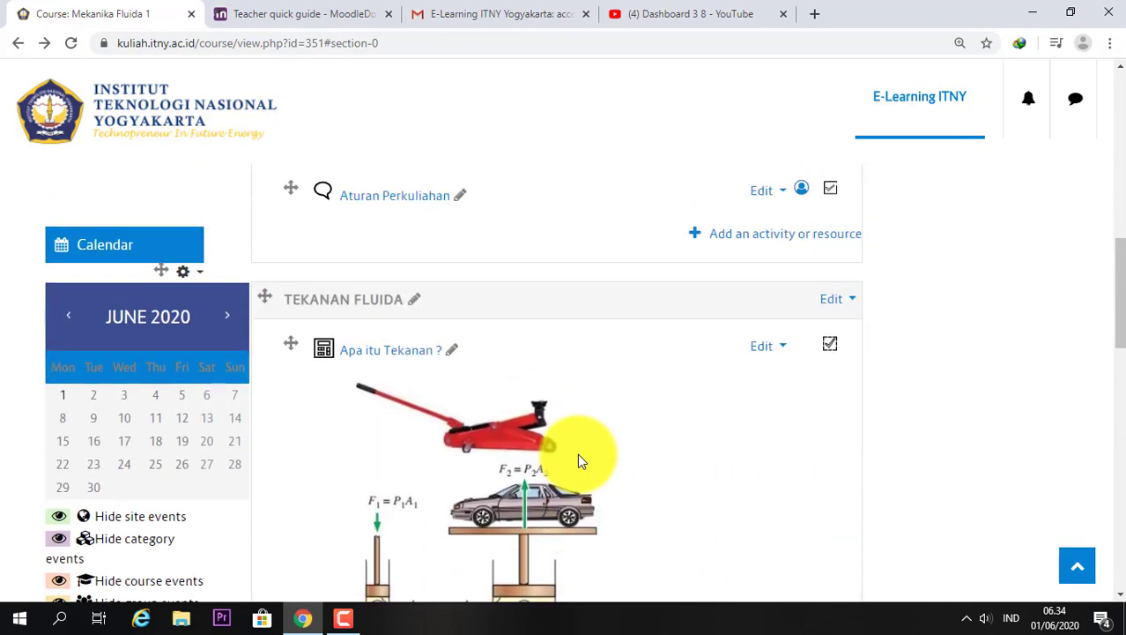
Examine the course page's side blocks: Comments, MIT Course, Administration, Calendar and Add a block.
{"action": "scroll", "coordinate": [996, 363], "scroll_direction": "up", "scroll_amount": 2}
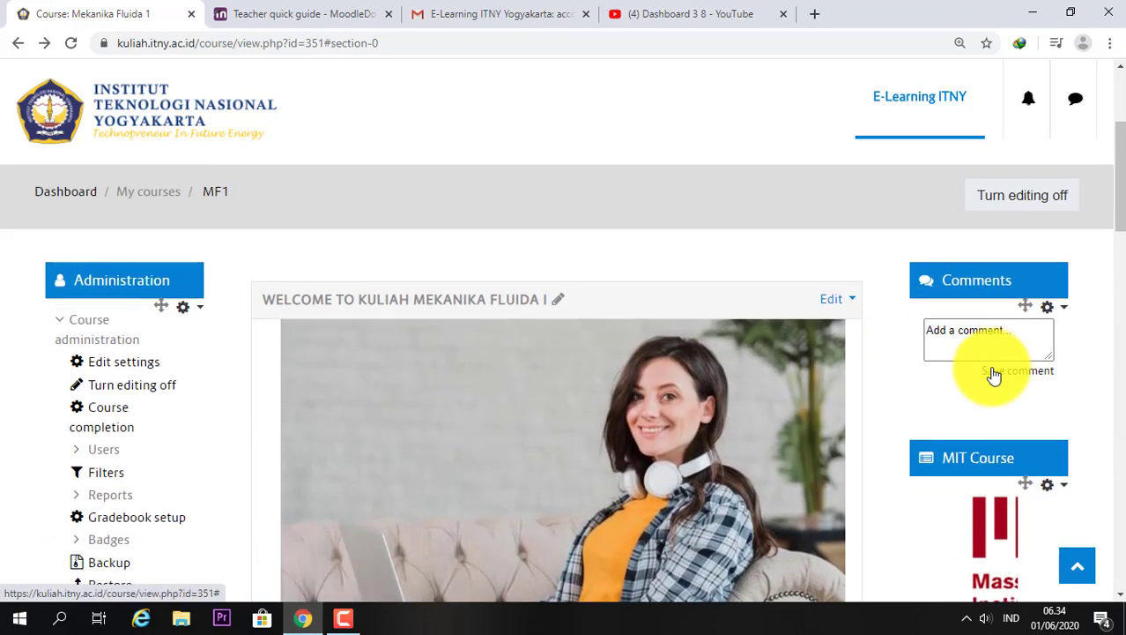
{"action": "scroll", "coordinate": [981, 370], "scroll_direction": "down", "scroll_amount": 6}
{"action": "scroll", "coordinate": [929, 363], "scroll_direction": "down", "scroll_amount": 5}
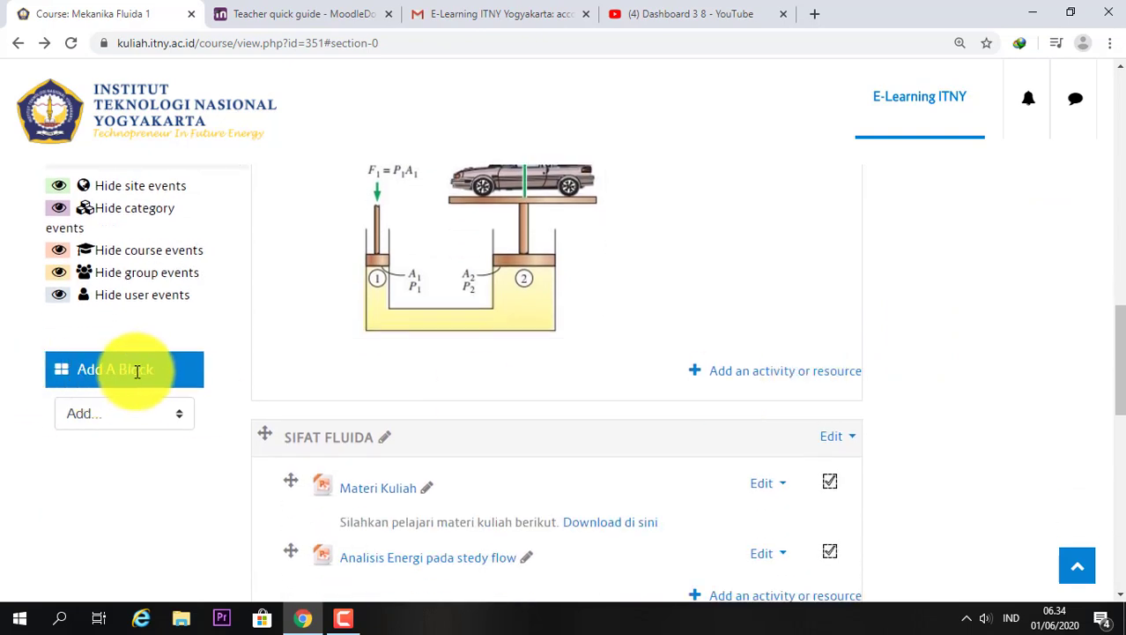
{"action": "scroll", "coordinate": [121, 408], "scroll_direction": "up", "scroll_amount": 5}
{"action": "scroll", "coordinate": [119, 405], "scroll_direction": "up", "scroll_amount": 2}
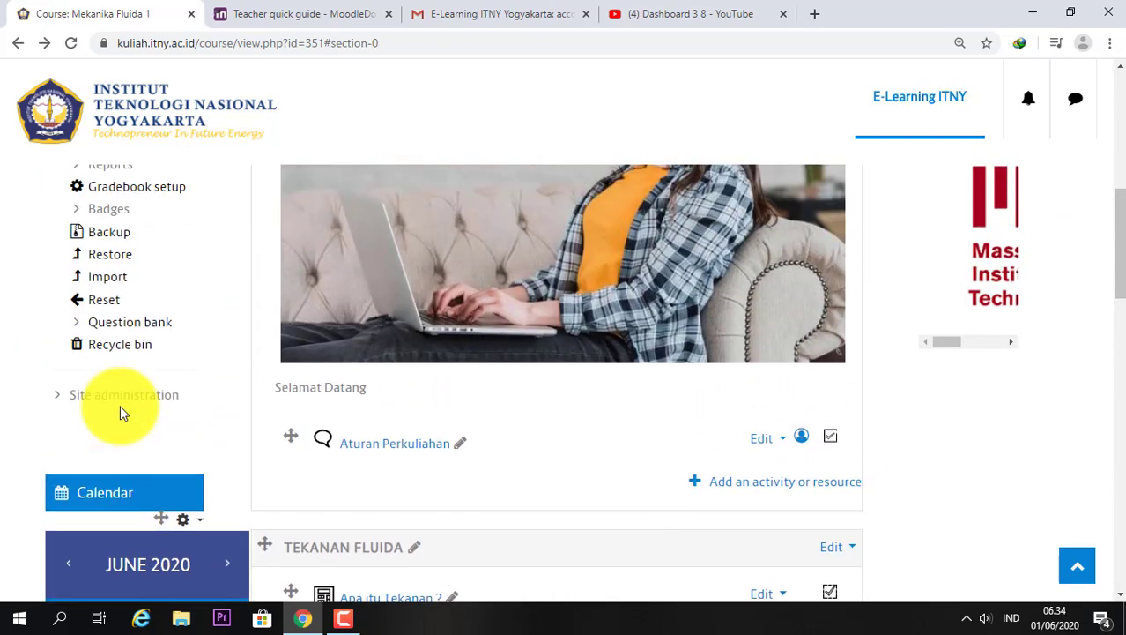
{"action": "scroll", "coordinate": [1066, 322], "scroll_direction": "up", "scroll_amount": 4}
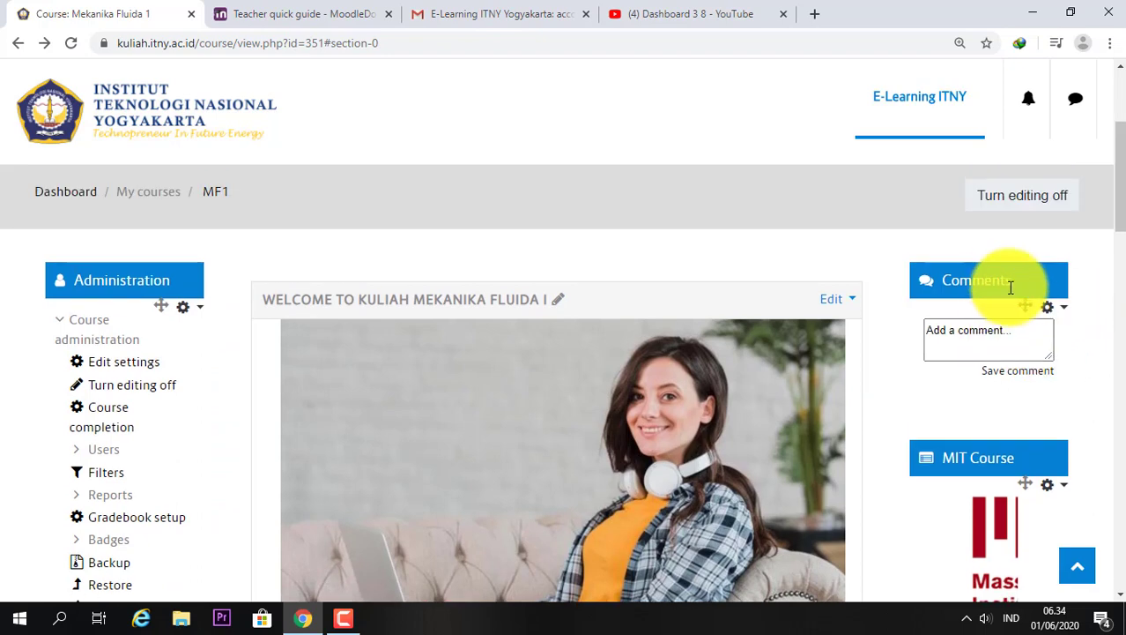
{"action": "scroll", "coordinate": [828, 338], "scroll_direction": "down", "scroll_amount": 1}
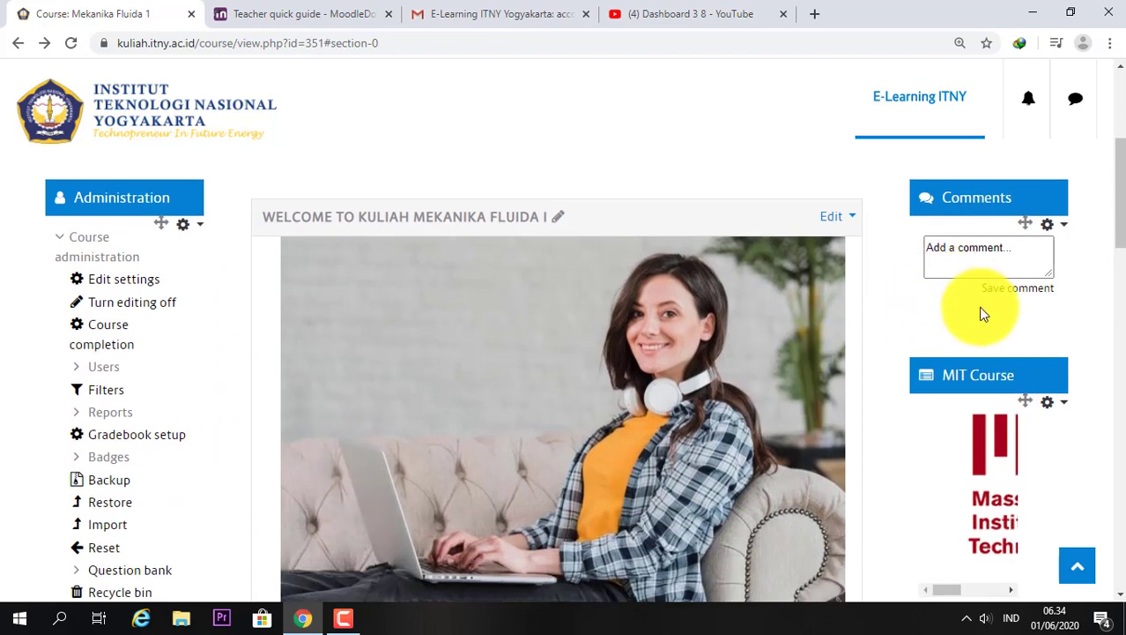
{"action": "scroll", "coordinate": [950, 327], "scroll_direction": "up", "scroll_amount": 1}
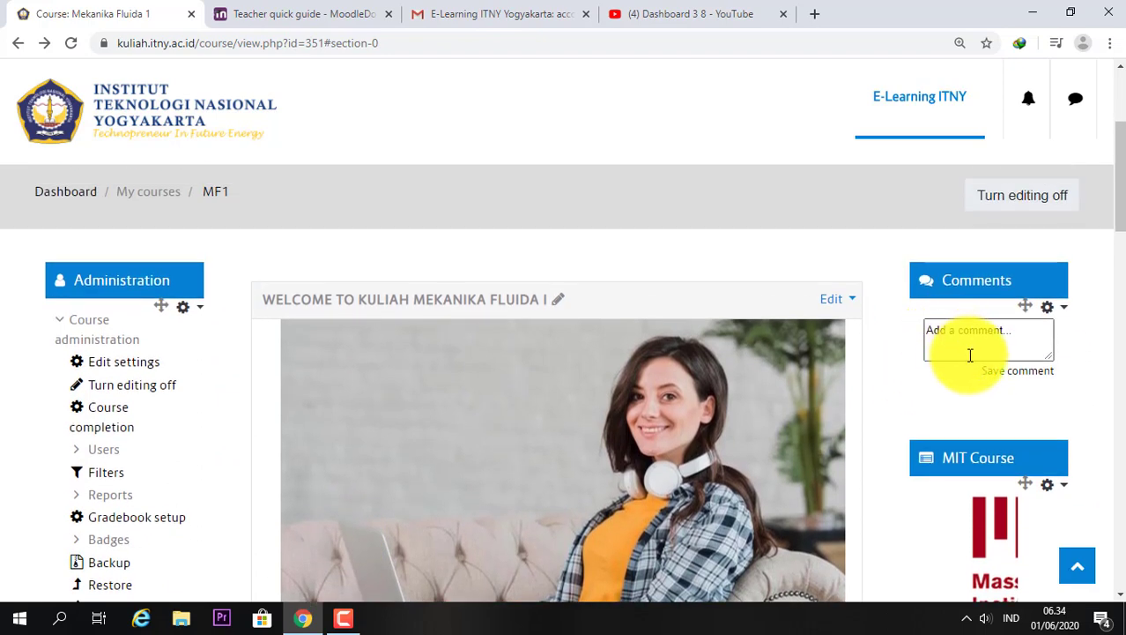
Place the cursor in the Comments block's comment field without entering text, and move the Comments block below the MIT Course block.
{"action": "scroll", "coordinate": [969, 355], "scroll_direction": "down", "scroll_amount": 1}
{"action": "scroll", "coordinate": [967, 353], "scroll_direction": "up", "scroll_amount": 1}
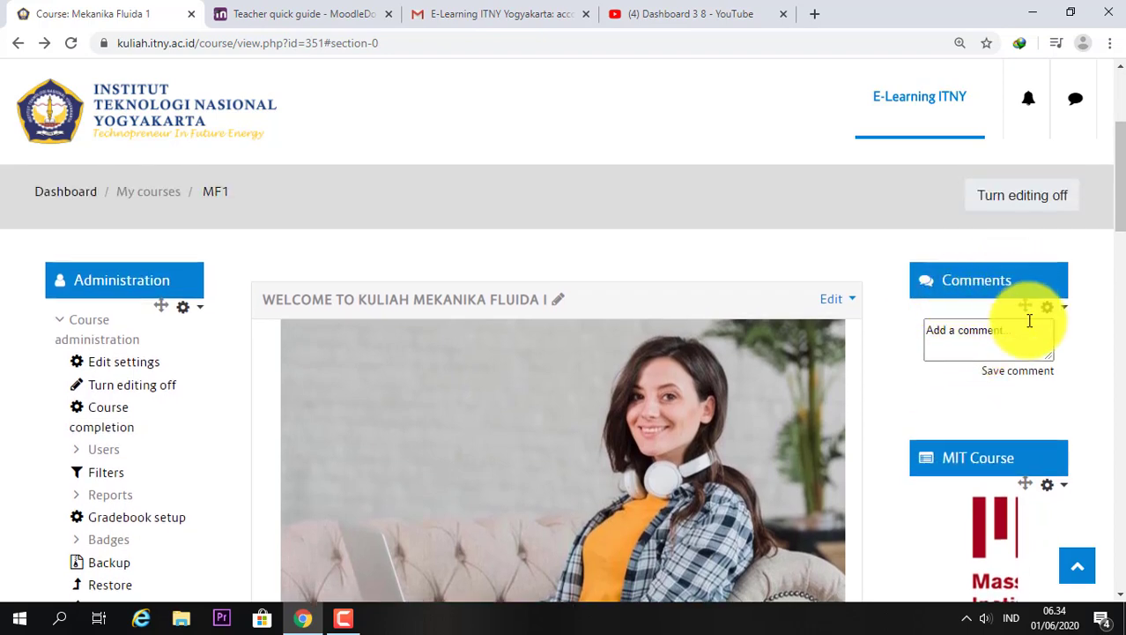
{"action": "left_click", "coordinate": [960, 341]}
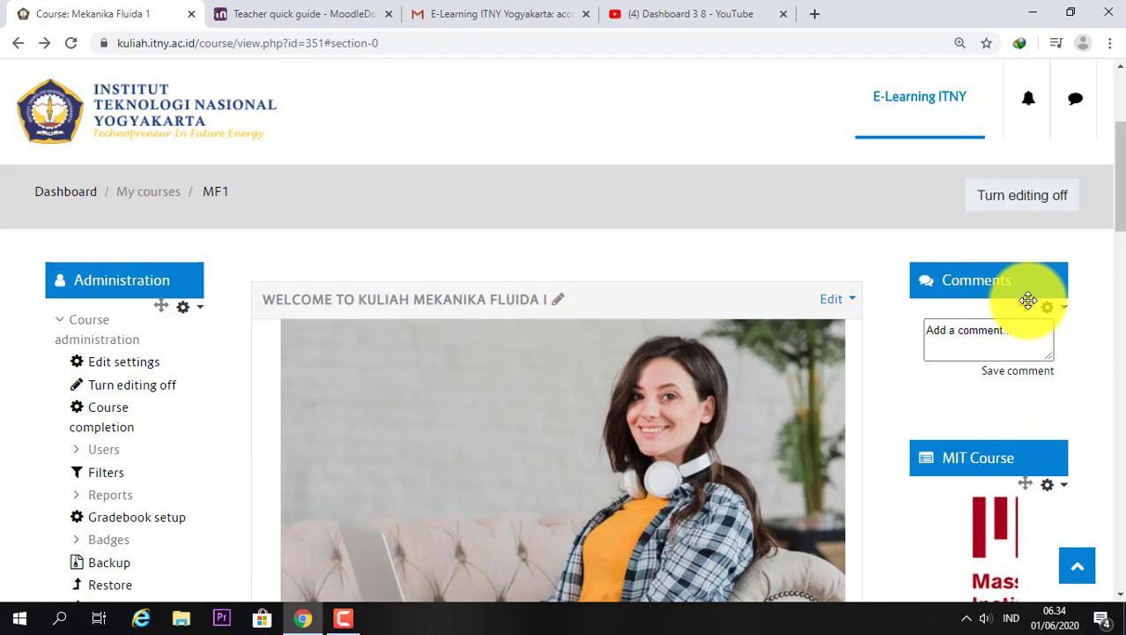
{"action": "left_click_drag", "start_coordinate": [1029, 301], "coordinate": [1033, 494]}
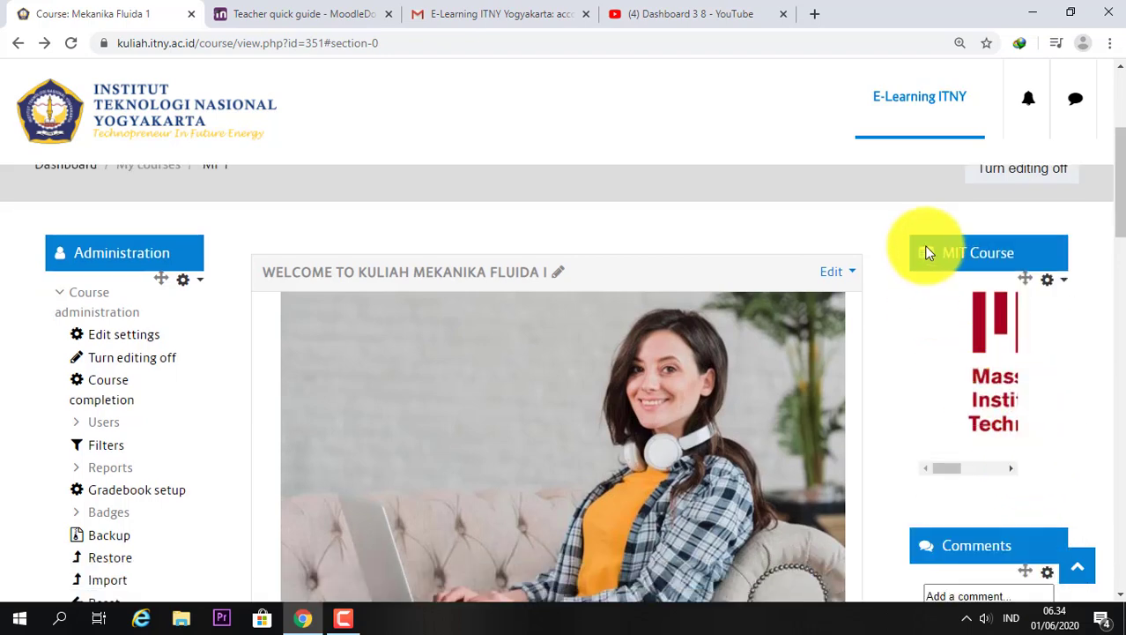
Add a Course completion status block to the course page.
{"action": "left_click_drag", "start_coordinate": [1026, 279], "coordinate": [1017, 306]}
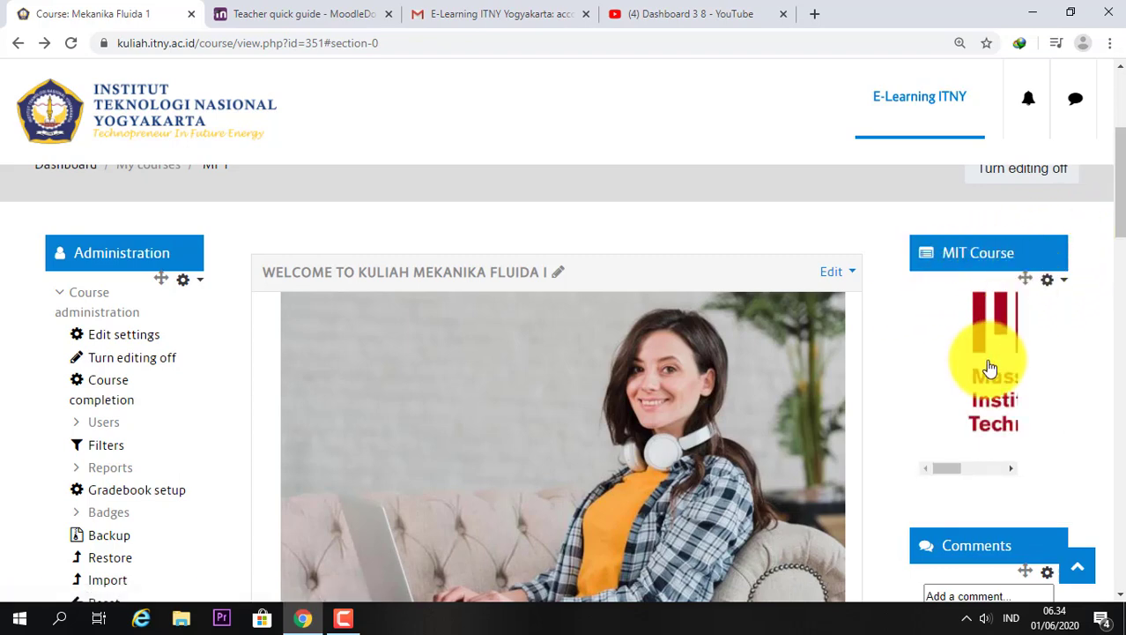
{"action": "scroll", "coordinate": [991, 369], "scroll_direction": "down", "scroll_amount": 9}
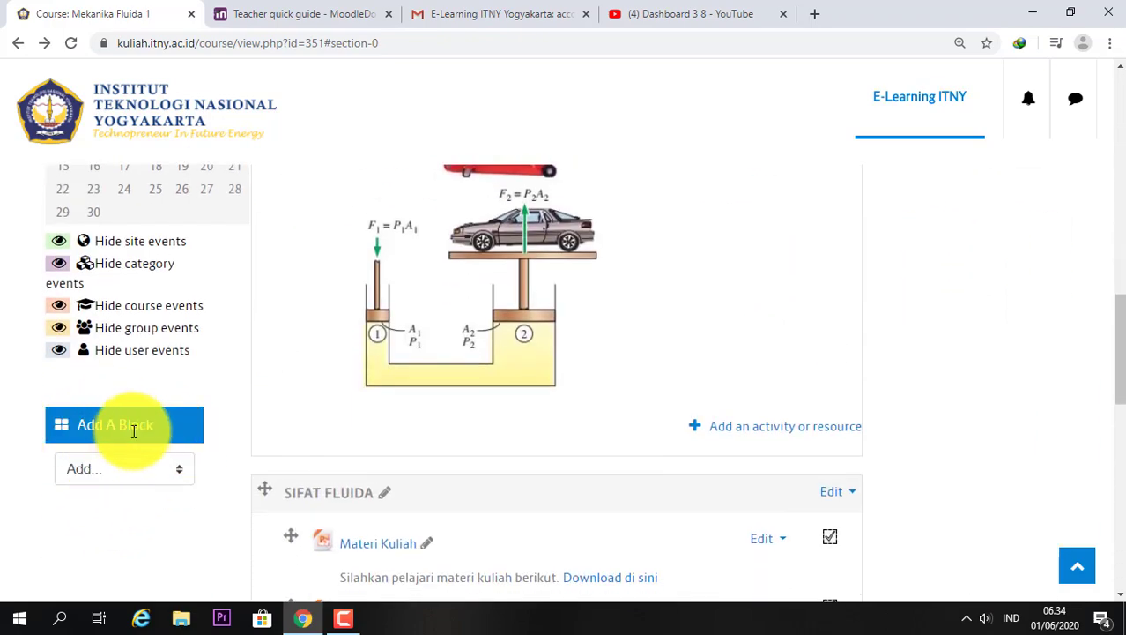
{"action": "scroll", "coordinate": [144, 465], "scroll_direction": "up", "scroll_amount": 4}
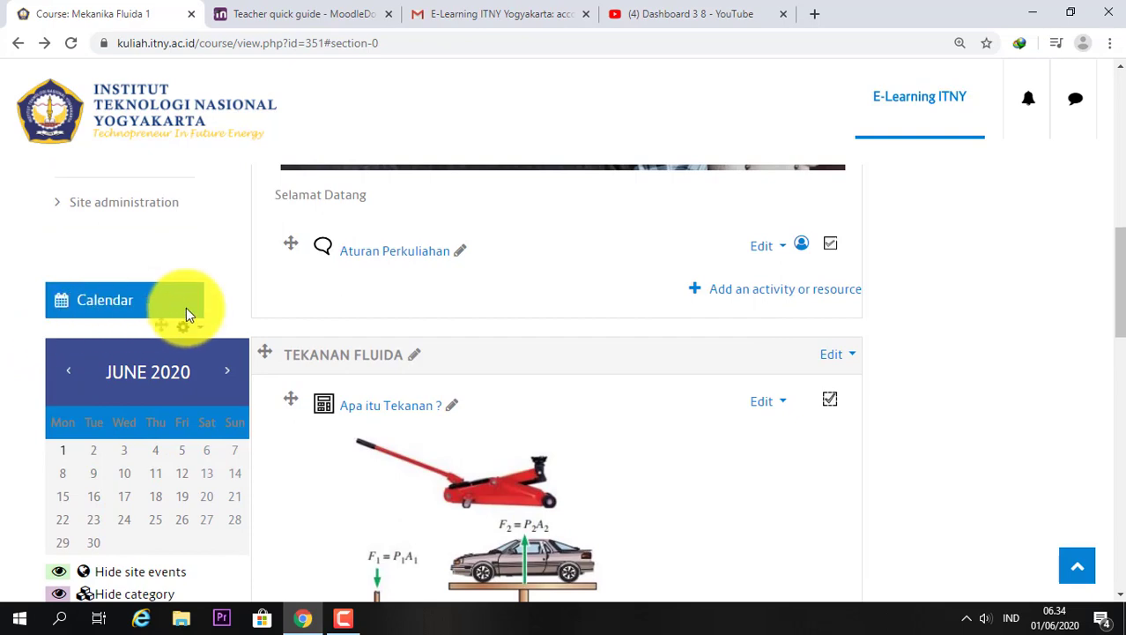
{"action": "scroll", "coordinate": [190, 361], "scroll_direction": "down", "scroll_amount": 5}
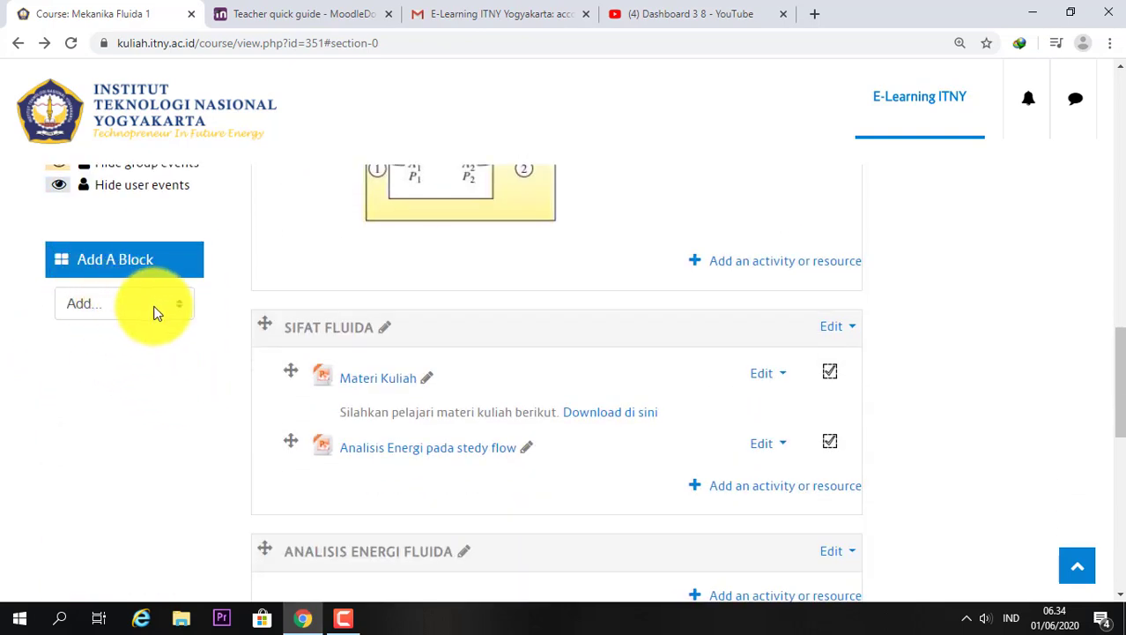
{"action": "left_click", "coordinate": [106, 306]}
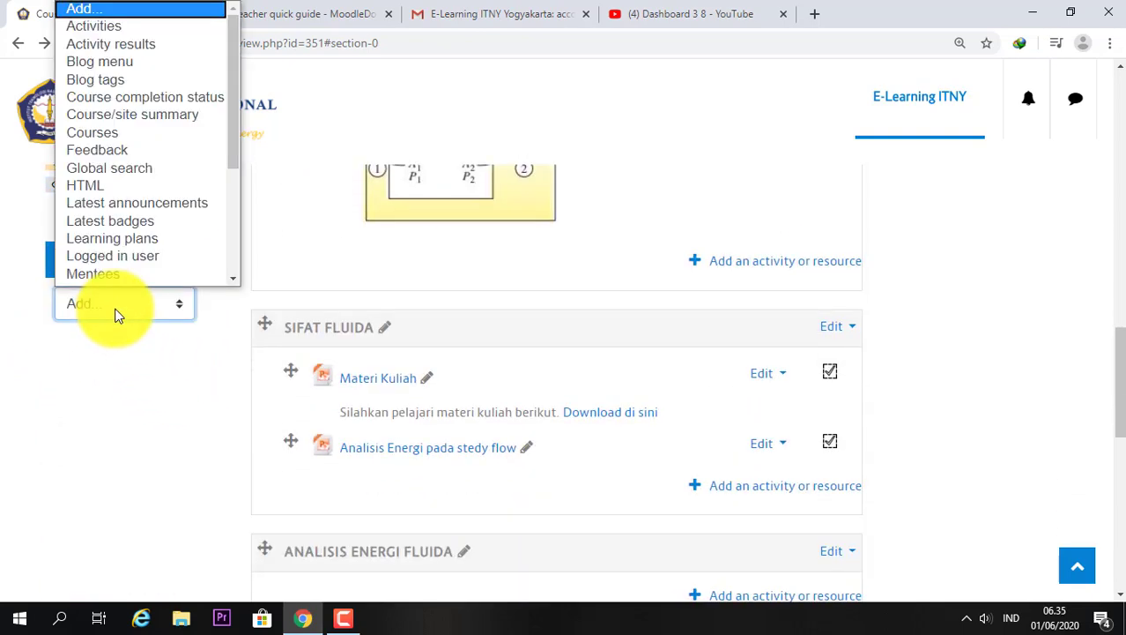
{"action": "scroll", "coordinate": [158, 185], "scroll_direction": "up", "scroll_amount": 1}
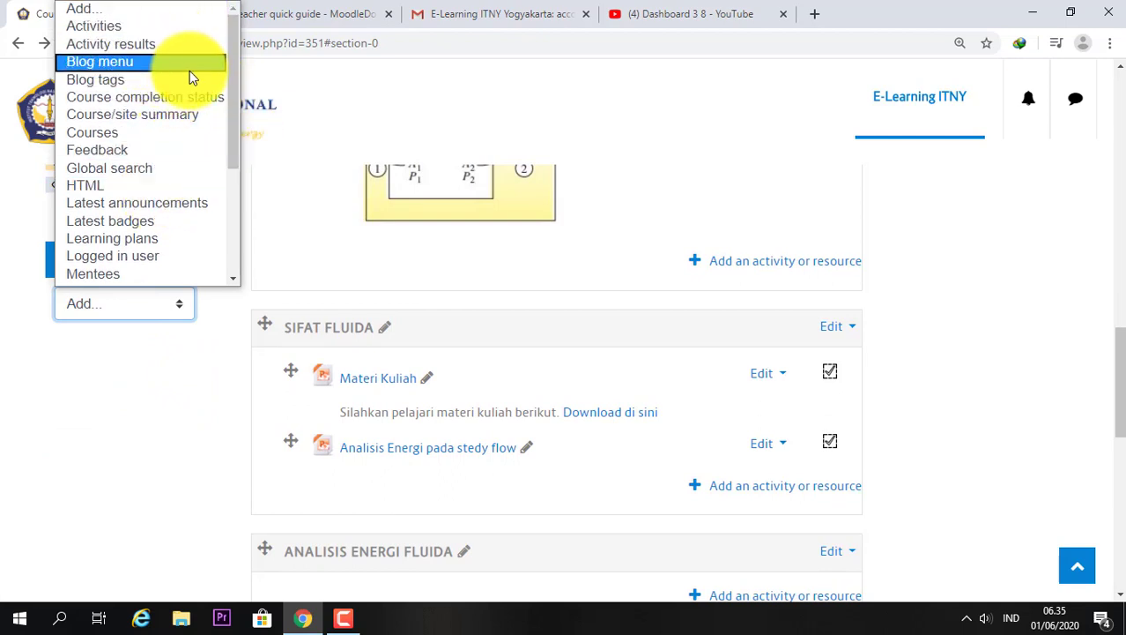
{"action": "left_click", "coordinate": [108, 100]}
Try to move the Course completion status block into the MIT Course block's column, and open the block's configuration.
{"action": "scroll", "coordinate": [598, 395], "scroll_direction": "down", "scroll_amount": 15}
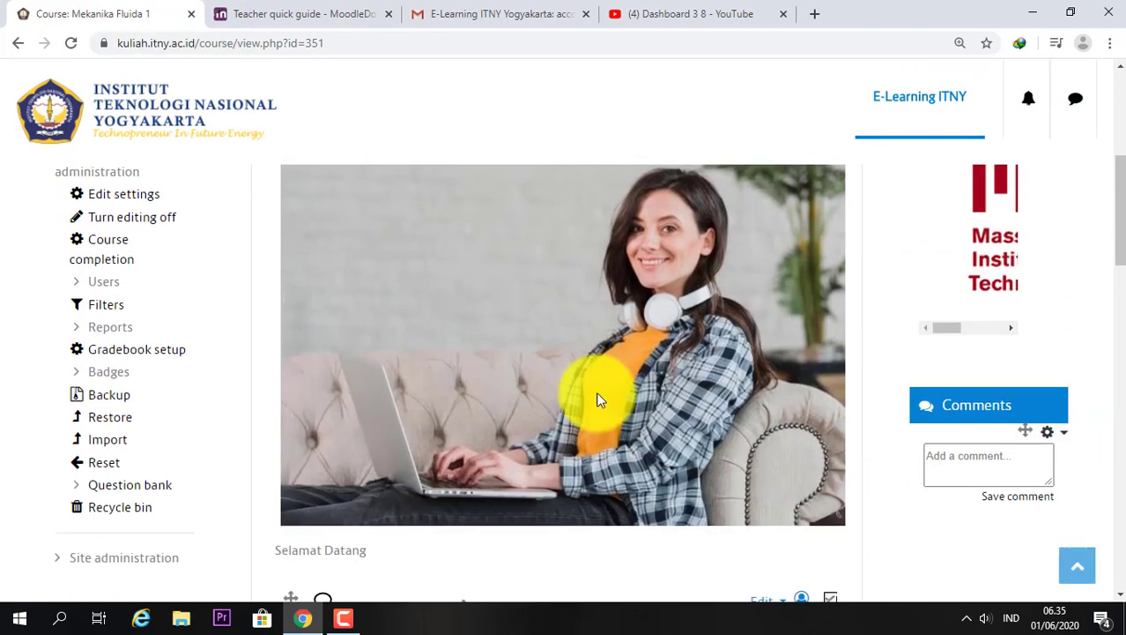
{"action": "scroll", "coordinate": [354, 396], "scroll_direction": "down", "scroll_amount": 1}
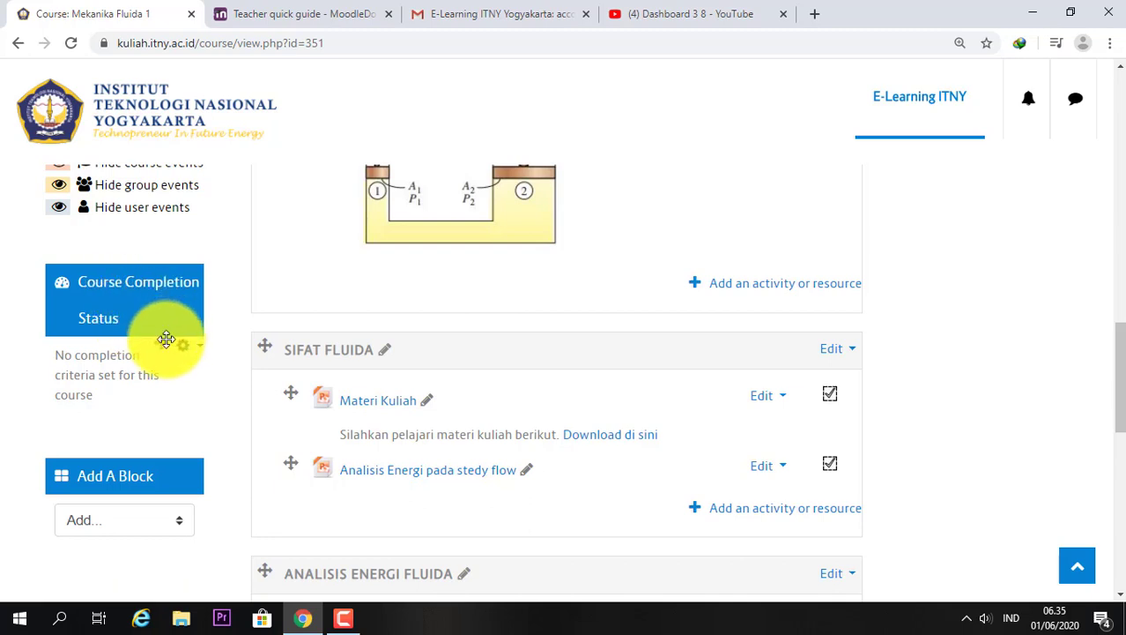
{"action": "left_click_drag", "start_coordinate": [165, 341], "coordinate": [1047, 255]}
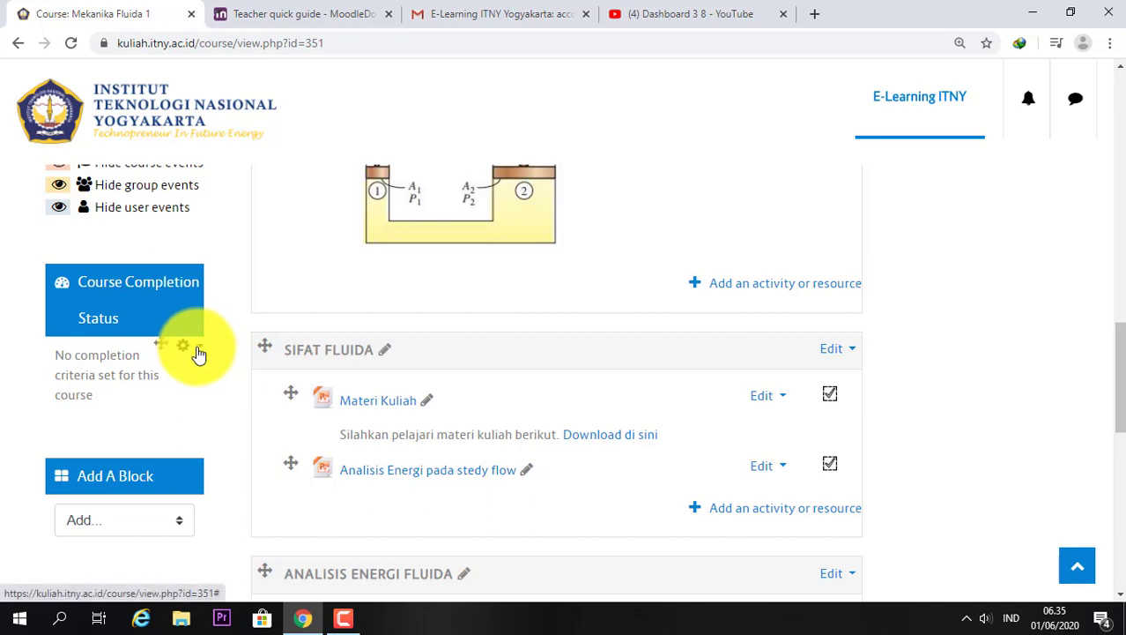
{"action": "left_click", "coordinate": [198, 350]}
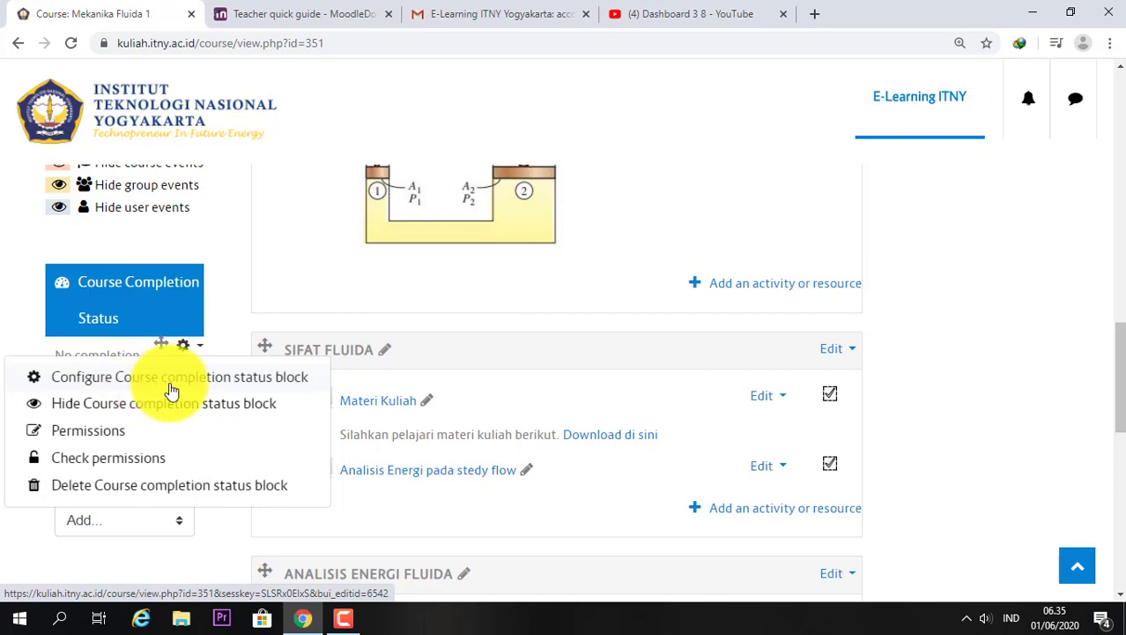
{"action": "left_click", "coordinate": [177, 386]}
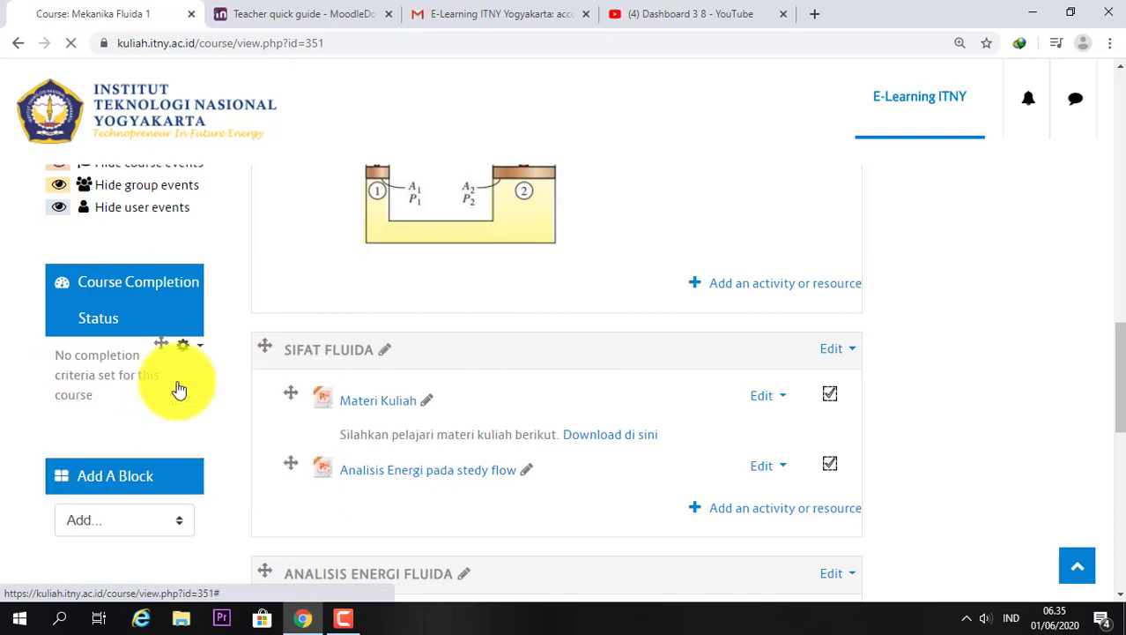
{"action": "scroll", "coordinate": [627, 392], "scroll_direction": "down", "scroll_amount": 4}
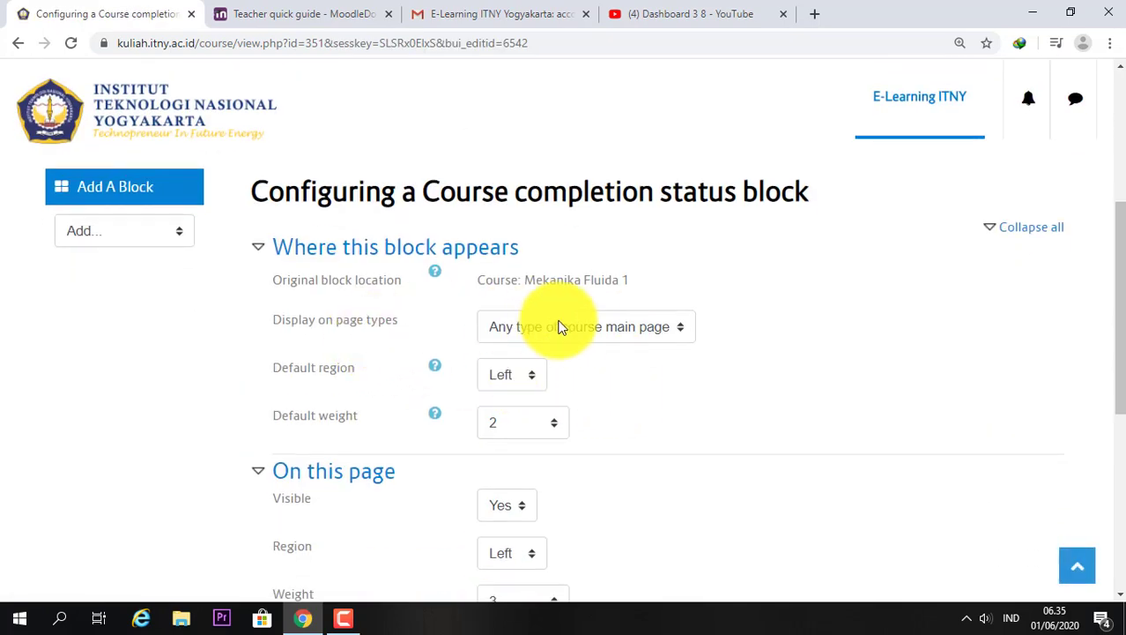
{"action": "scroll", "coordinate": [587, 342], "scroll_direction": "down", "scroll_amount": 1}
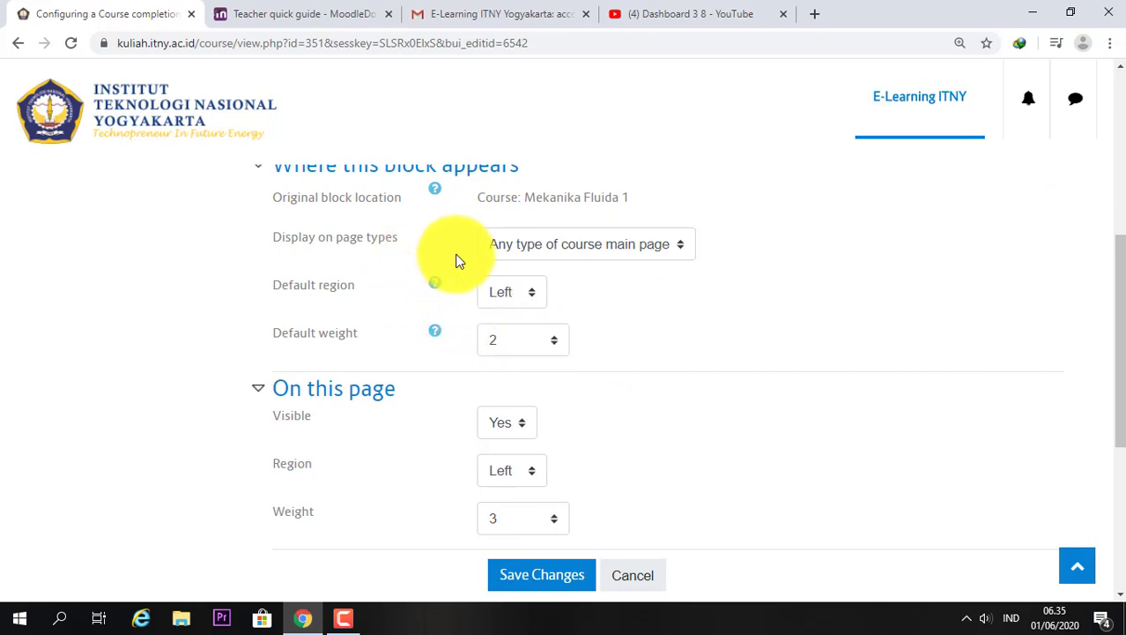
Select Any type of course main page for the block's display page types and set its default region to Right.
{"action": "left_click", "coordinate": [642, 253]}
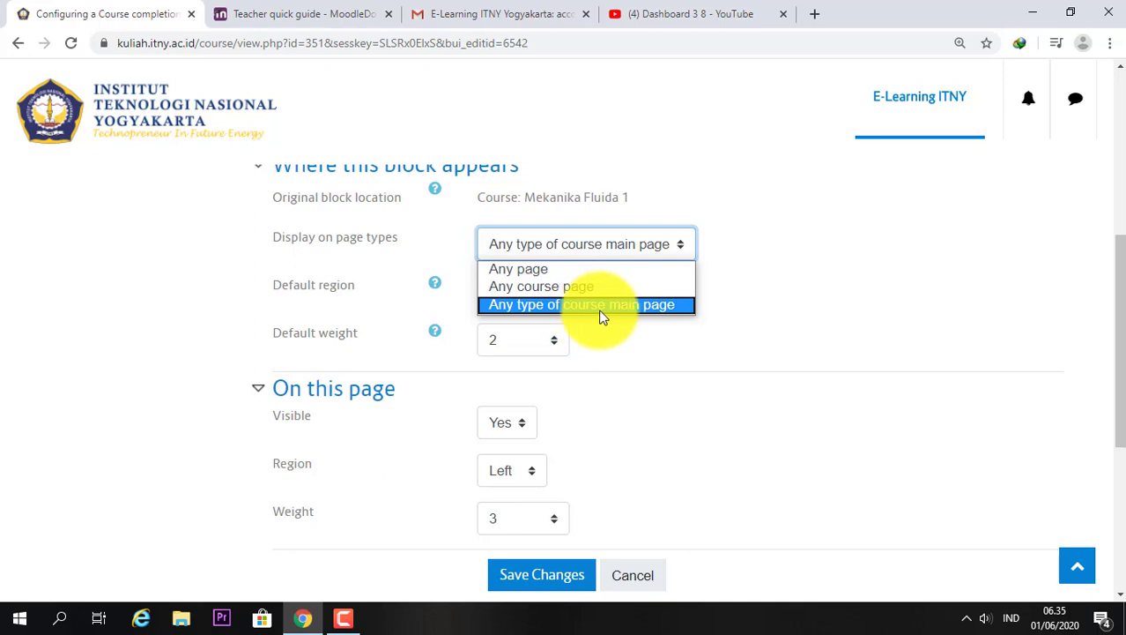
{"action": "left_click", "coordinate": [668, 305]}
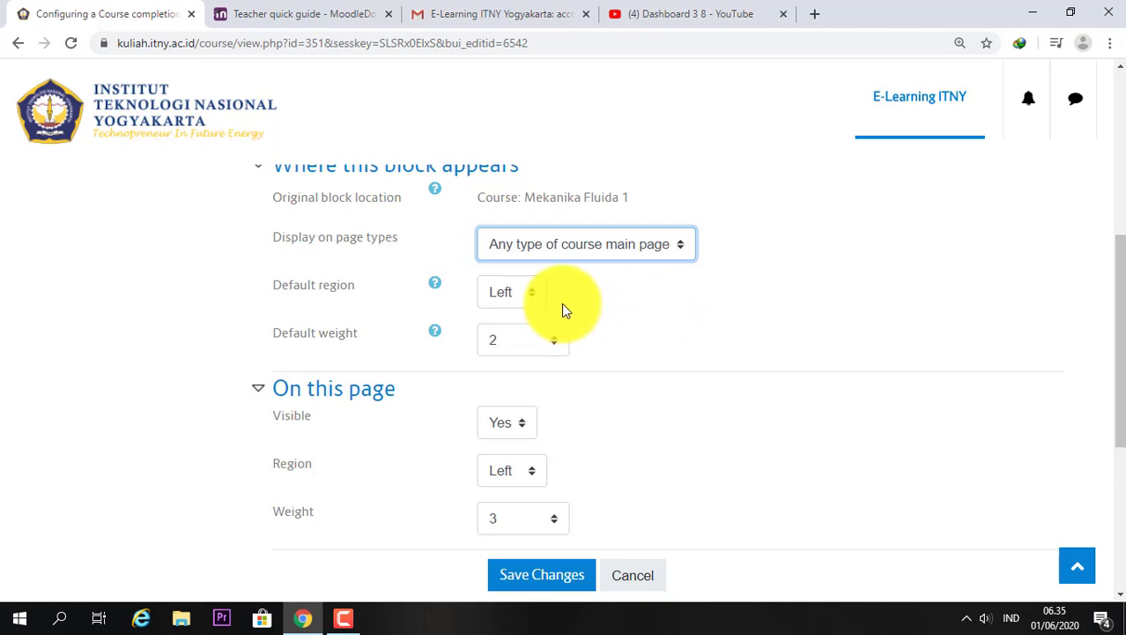
{"action": "left_click", "coordinate": [535, 296]}
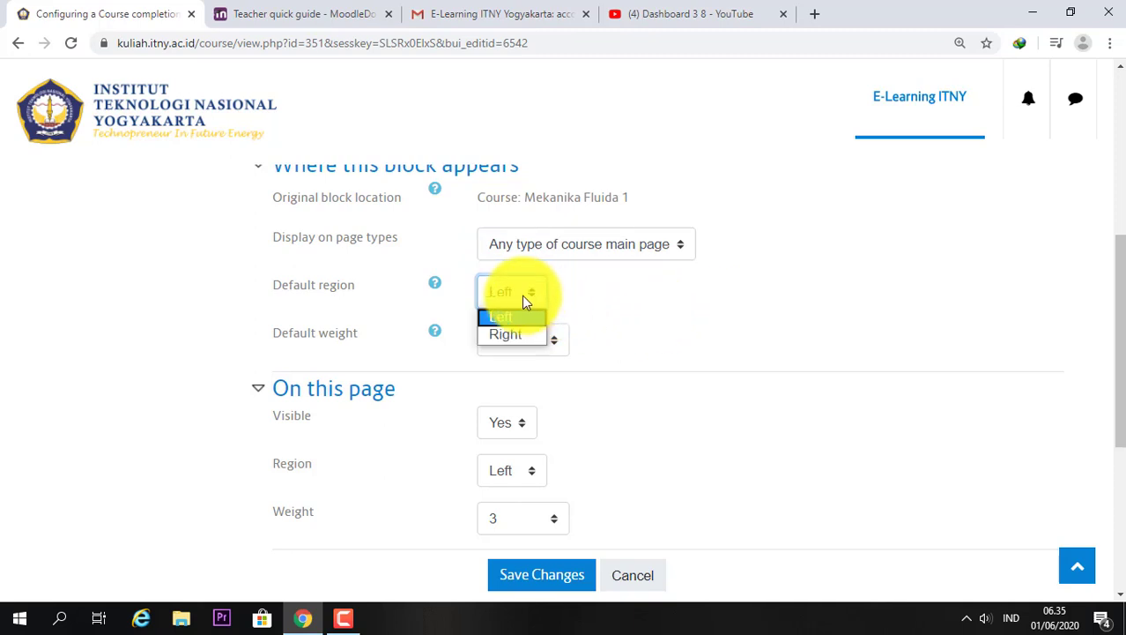
{"action": "left_click", "coordinate": [517, 337]}
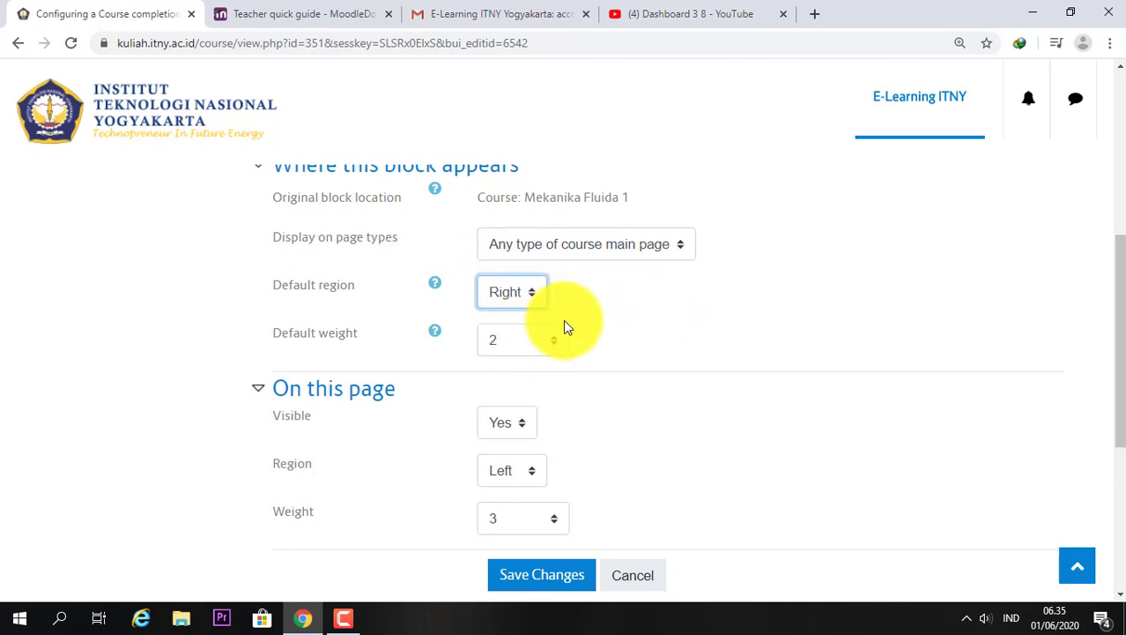
Set the Course completion status block's region on this page to Right and save the configuration.
{"action": "scroll", "coordinate": [663, 370], "scroll_direction": "down", "scroll_amount": 1}
{"action": "scroll", "coordinate": [663, 370], "scroll_direction": "down", "scroll_amount": 1}
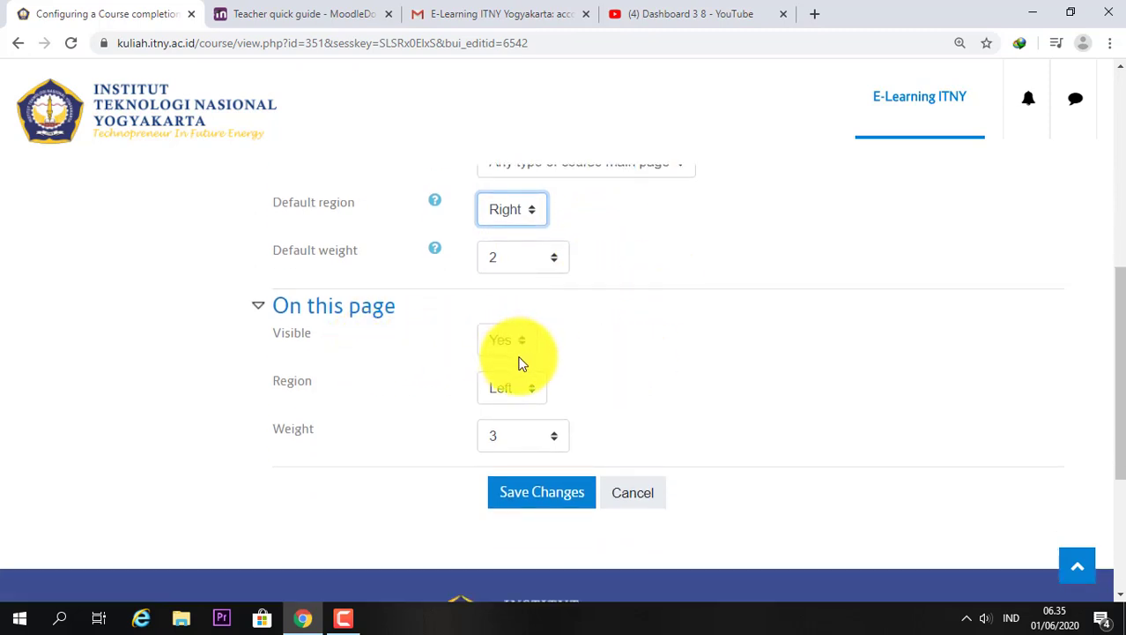
{"action": "scroll", "coordinate": [525, 370], "scroll_direction": "down", "scroll_amount": 1}
{"action": "left_click", "coordinate": [538, 306]}
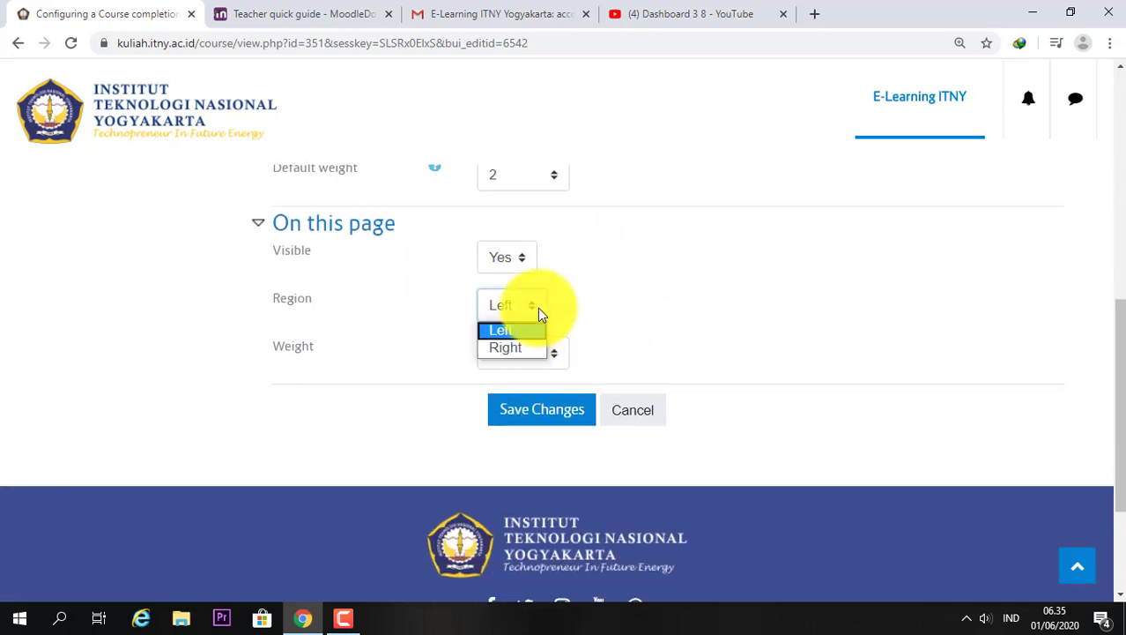
{"action": "left_click", "coordinate": [529, 351]}
{"action": "left_click", "coordinate": [537, 413]}
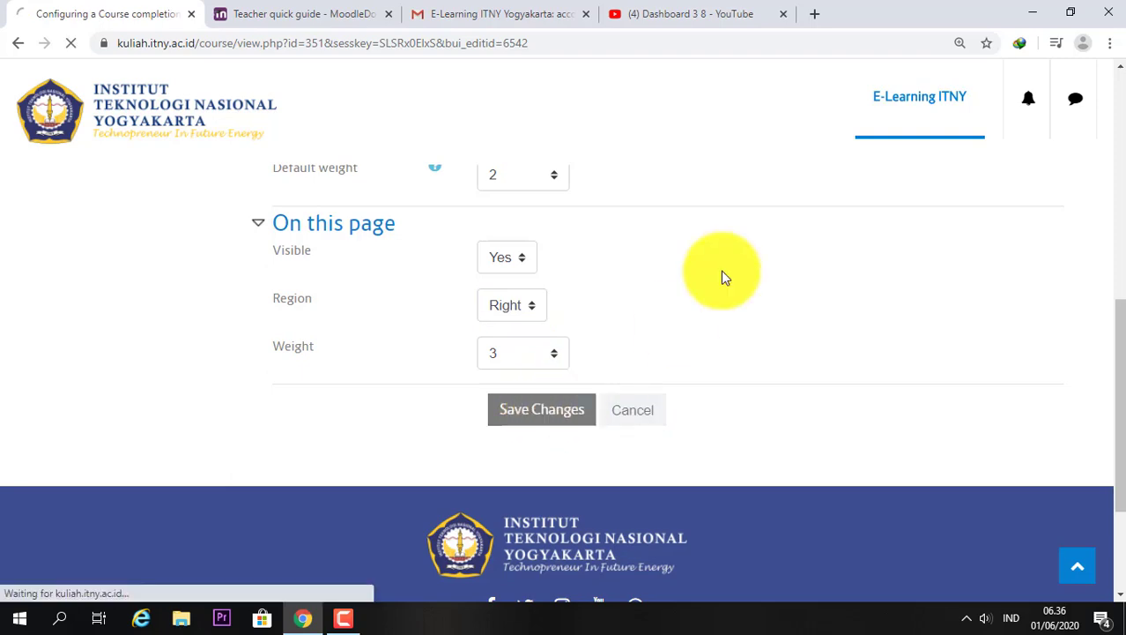
{"action": "scroll", "coordinate": [786, 500], "scroll_direction": "down", "scroll_amount": 8}
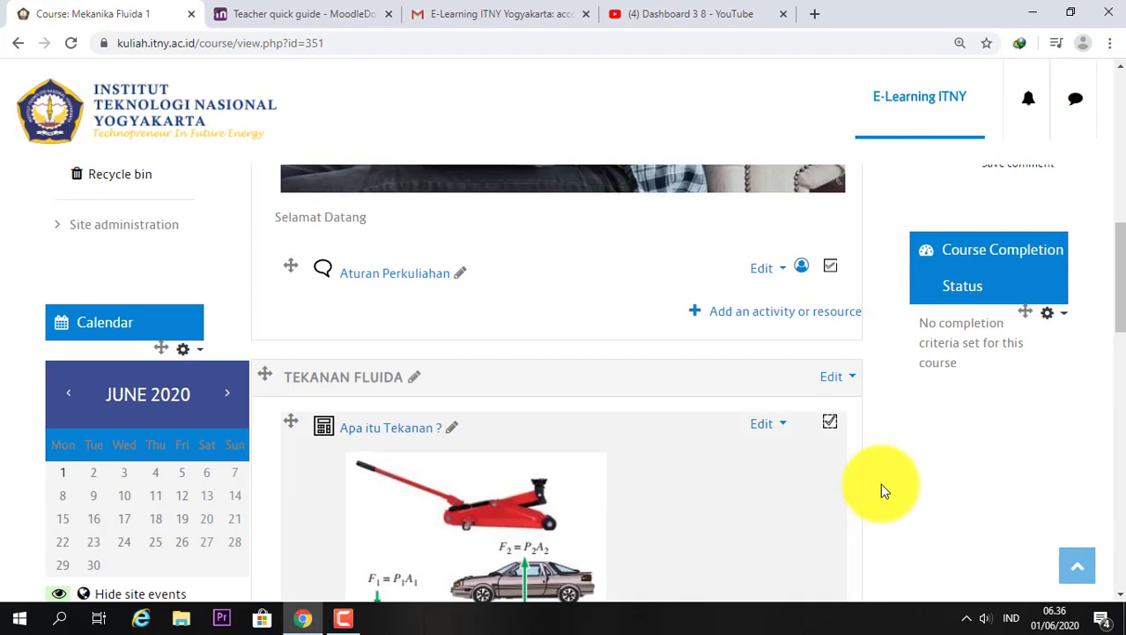
Move the Course completion status block above the Comments block, directly below the MIT Course block.
{"action": "scroll", "coordinate": [1019, 326], "scroll_direction": "up", "scroll_amount": 1}
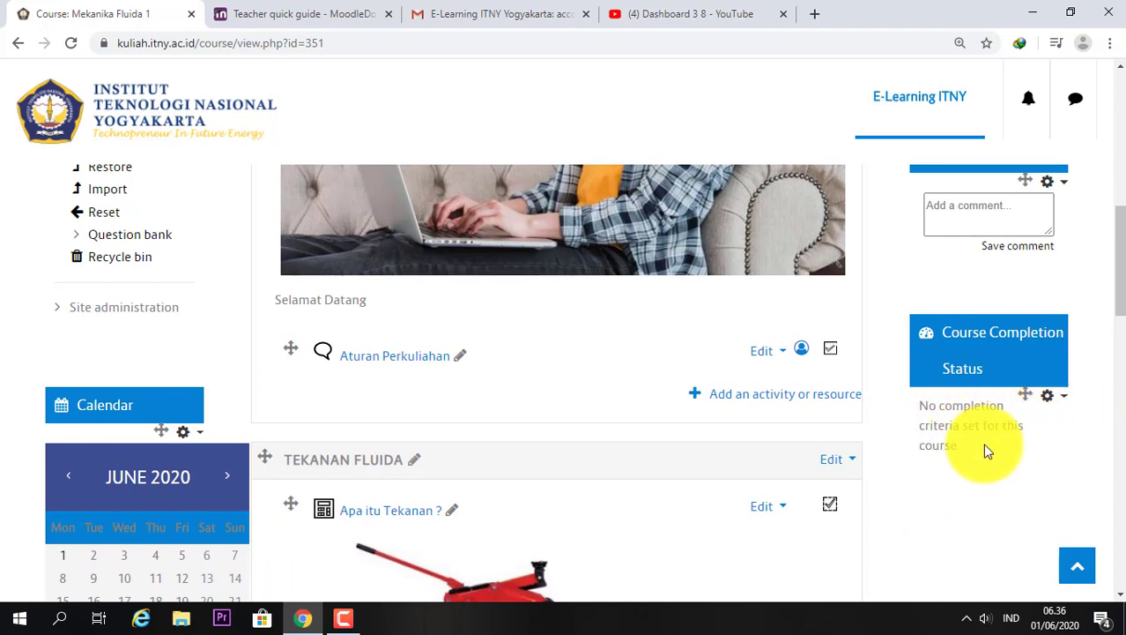
{"action": "scroll", "coordinate": [985, 452], "scroll_direction": "up", "scroll_amount": 2}
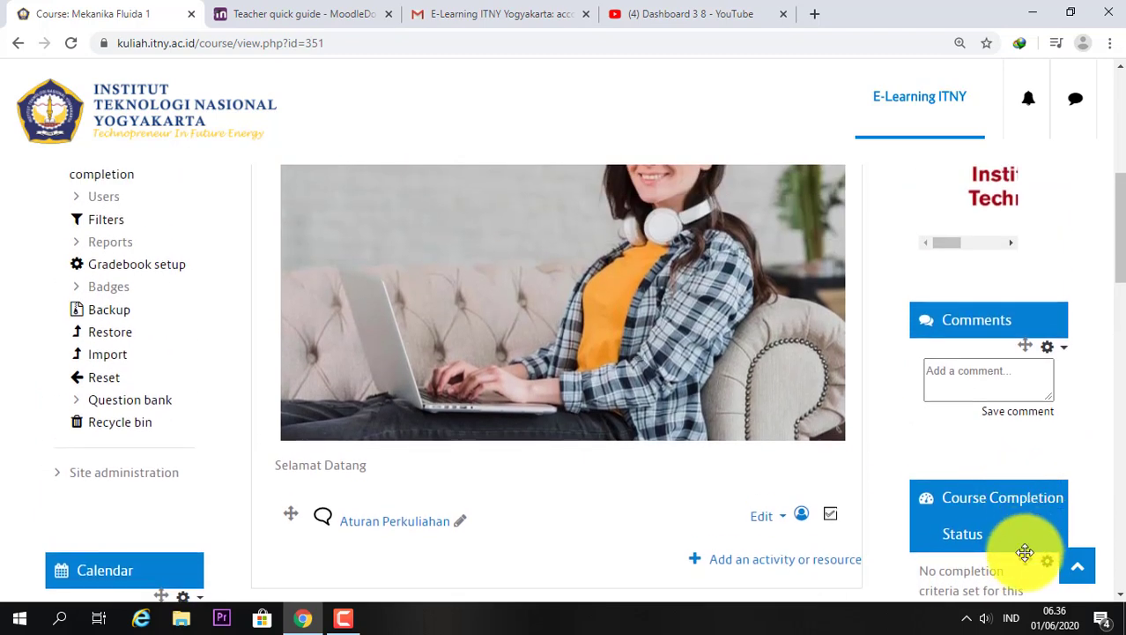
{"action": "left_click_drag", "start_coordinate": [1026, 551], "coordinate": [1054, 398]}
{"action": "scroll", "coordinate": [1055, 398], "scroll_direction": "up", "scroll_amount": 3}
{"action": "scroll", "coordinate": [895, 419], "scroll_direction": "down", "scroll_amount": 2}
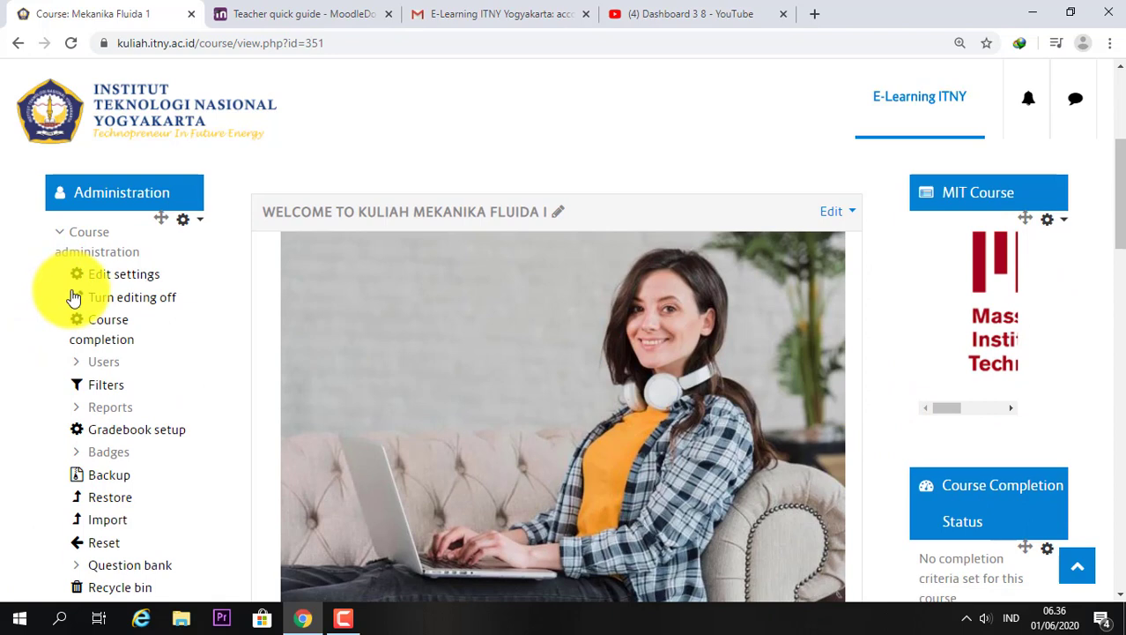
Collapse and re-expand Course administration in the Administration block, and examine its entries.
{"action": "scroll", "coordinate": [76, 297], "scroll_direction": "up", "scroll_amount": 3}
{"action": "scroll", "coordinate": [87, 318], "scroll_direction": "down", "scroll_amount": 2}
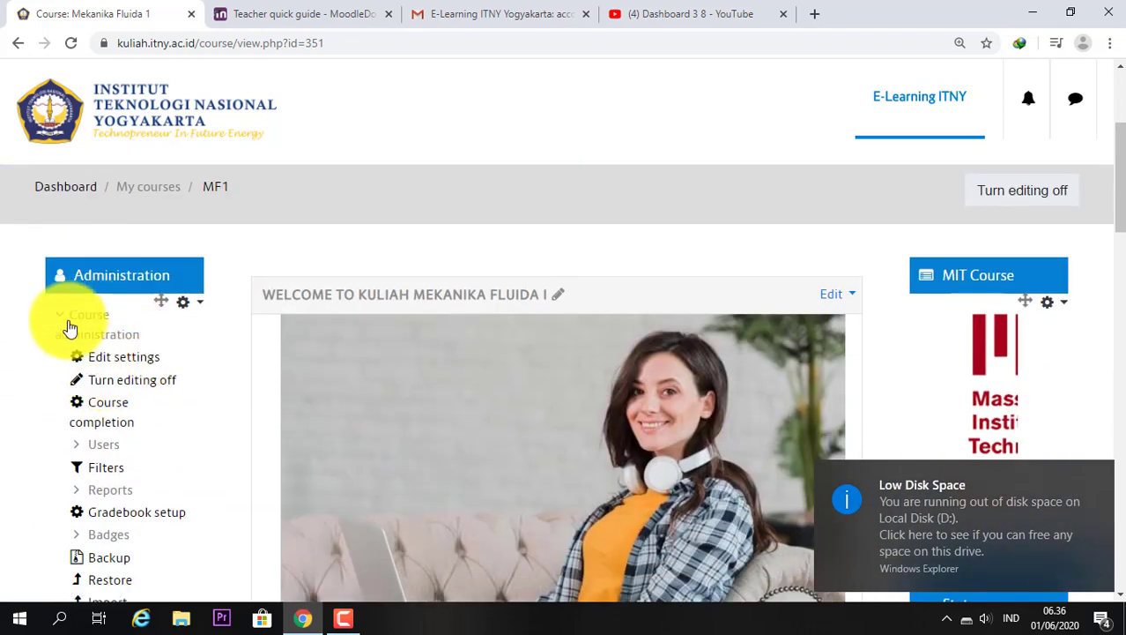
{"action": "left_click", "coordinate": [67, 321]}
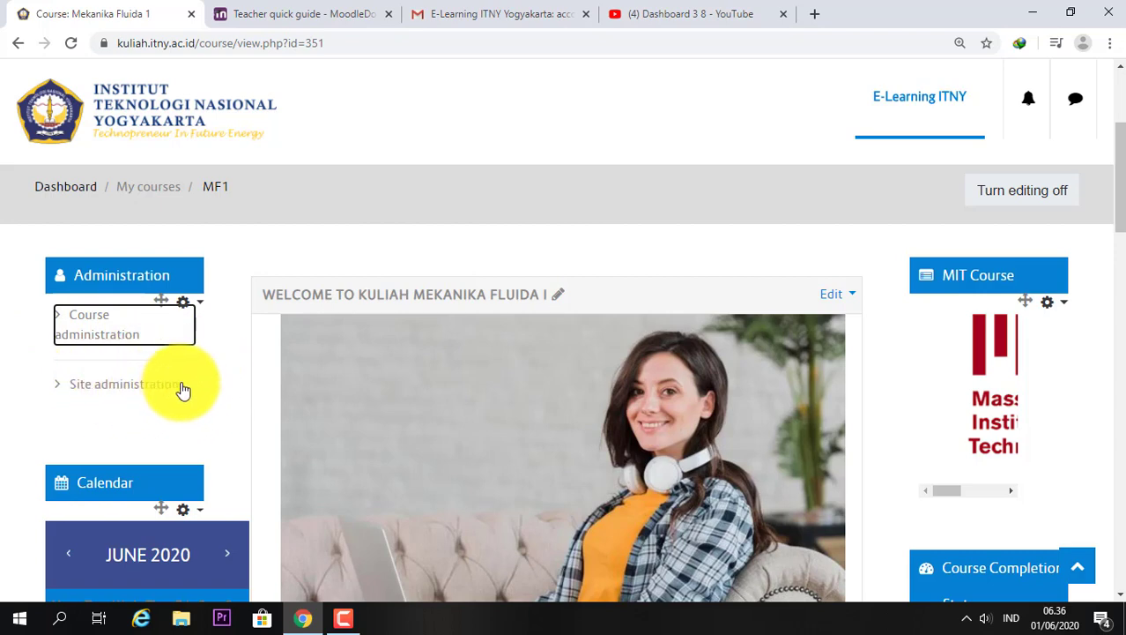
{"action": "left_click", "coordinate": [57, 326]}
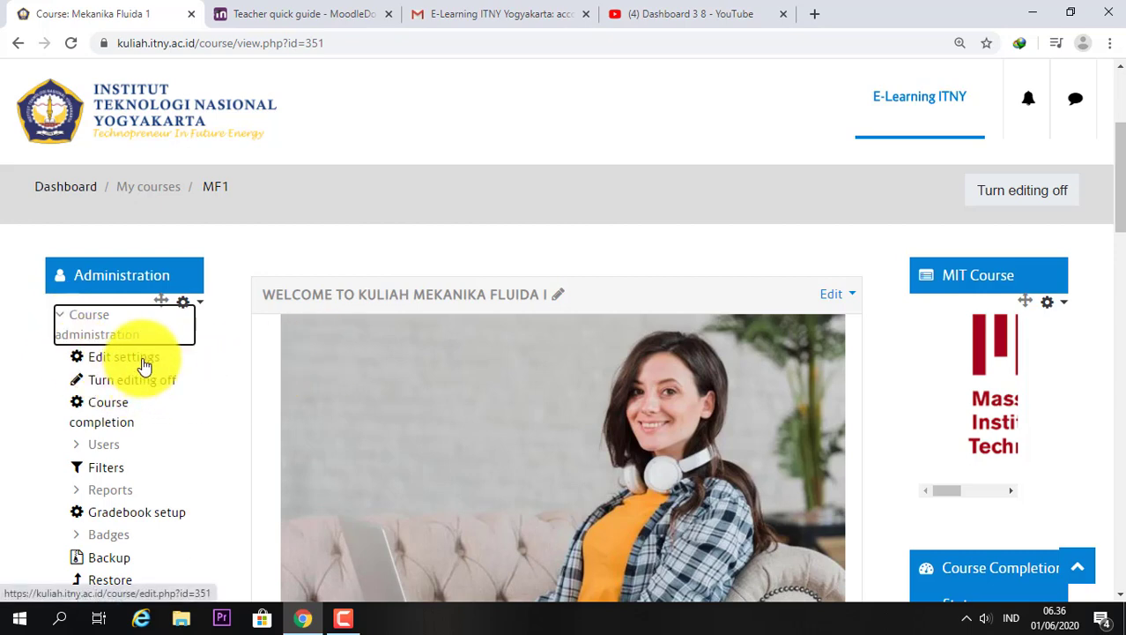
{"action": "scroll", "coordinate": [145, 422], "scroll_direction": "down", "scroll_amount": 1}
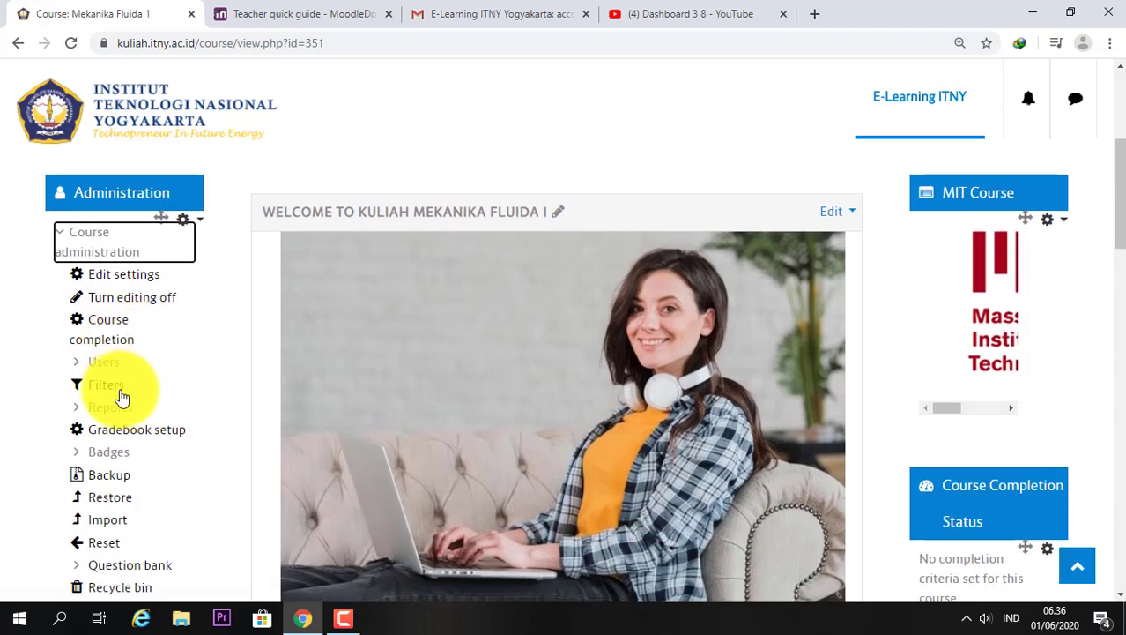
Expand Users, Reports and Question bank under Course administration to examine their entries.
{"action": "left_click", "coordinate": [84, 368]}
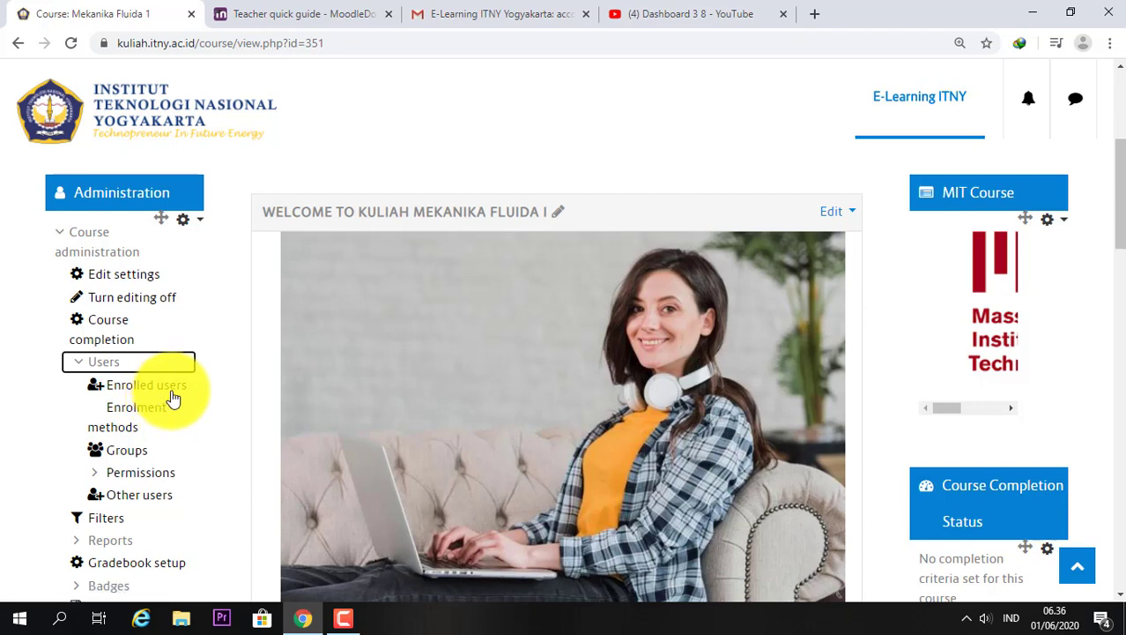
{"action": "scroll", "coordinate": [171, 431], "scroll_direction": "down", "scroll_amount": 2}
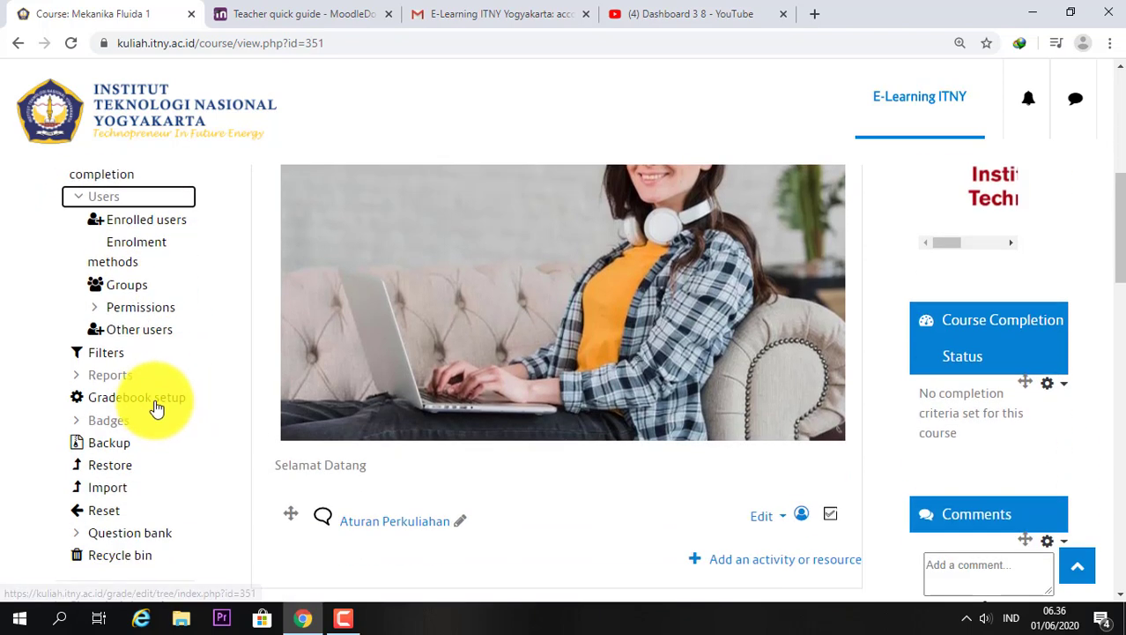
{"action": "scroll", "coordinate": [156, 407], "scroll_direction": "down", "scroll_amount": 1}
{"action": "left_click", "coordinate": [88, 300]}
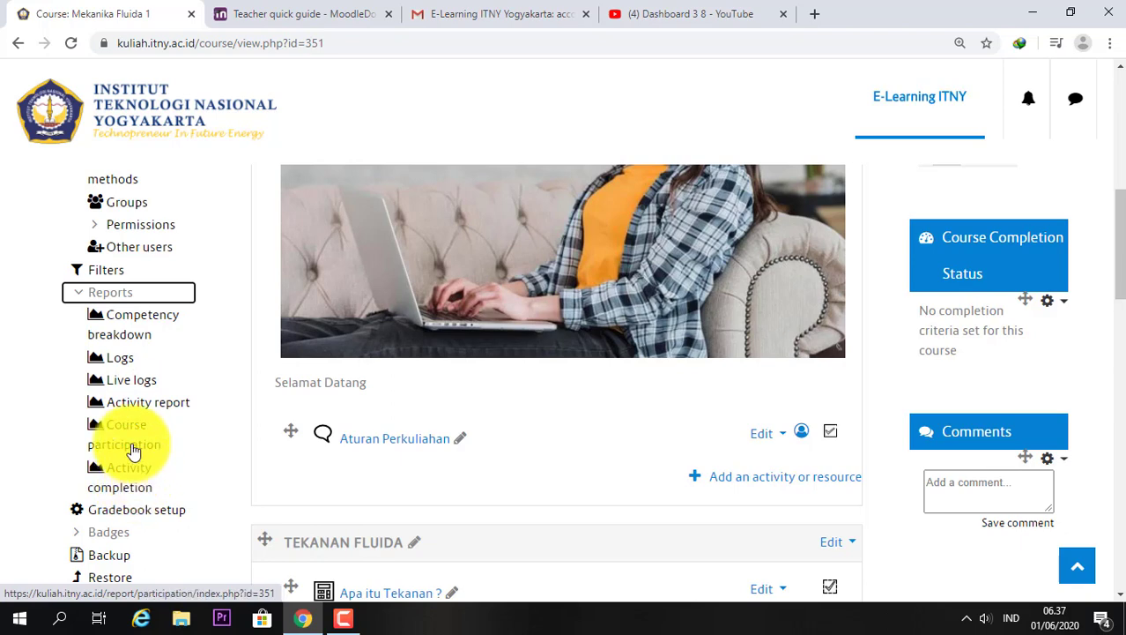
{"action": "scroll", "coordinate": [130, 451], "scroll_direction": "down", "scroll_amount": 4}
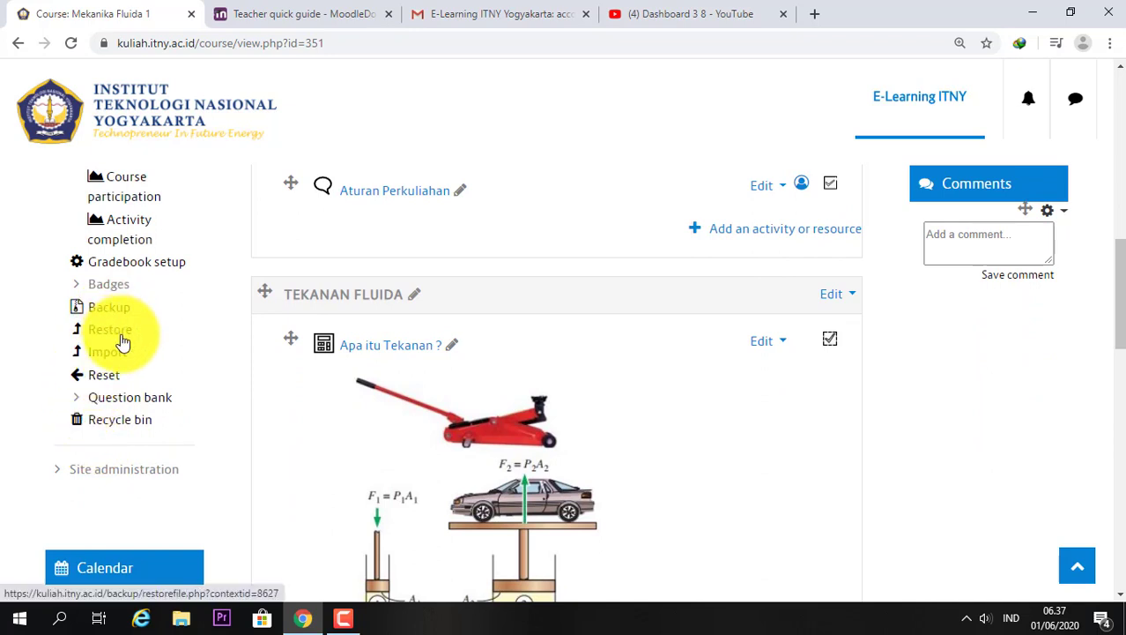
{"action": "left_click", "coordinate": [88, 403]}
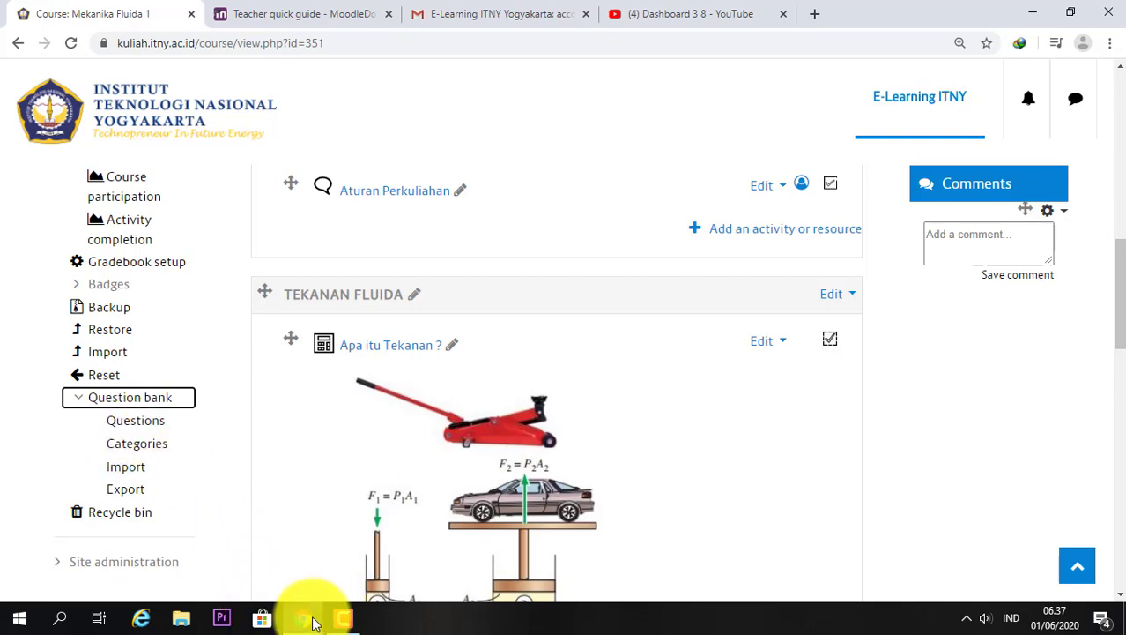
Turn editing off for the Mekanika Fluida 1 course and look over the resulting page.
{"action": "scroll", "coordinate": [493, 526], "scroll_direction": "up", "scroll_amount": 15}
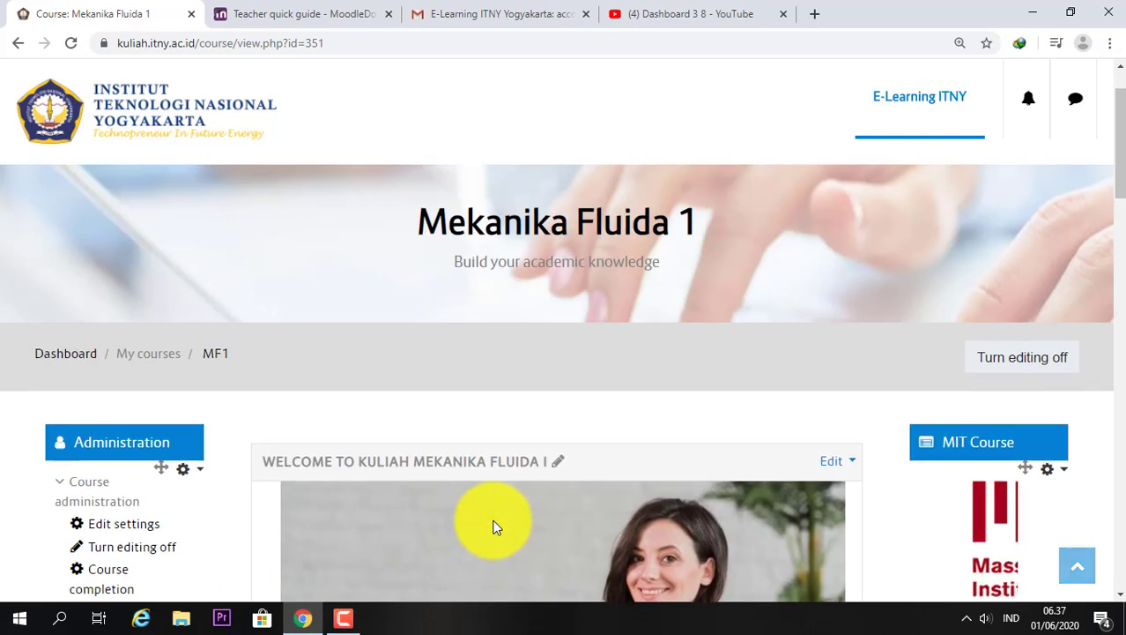
{"action": "scroll", "coordinate": [533, 418], "scroll_direction": "down", "scroll_amount": 3}
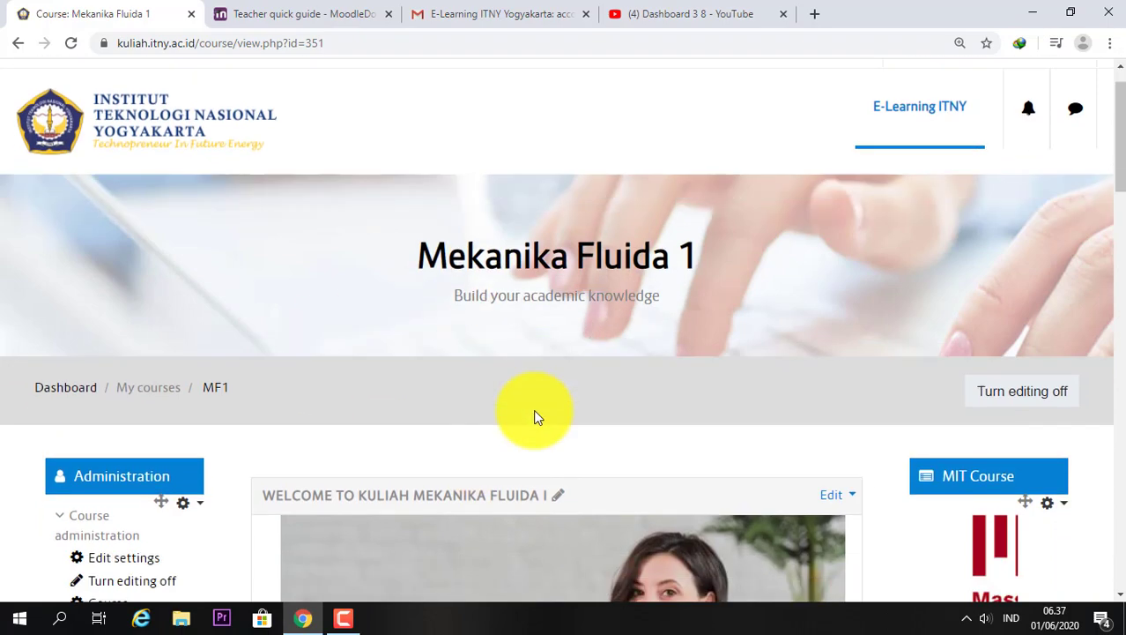
{"action": "scroll", "coordinate": [589, 401], "scroll_direction": "up", "scroll_amount": 2}
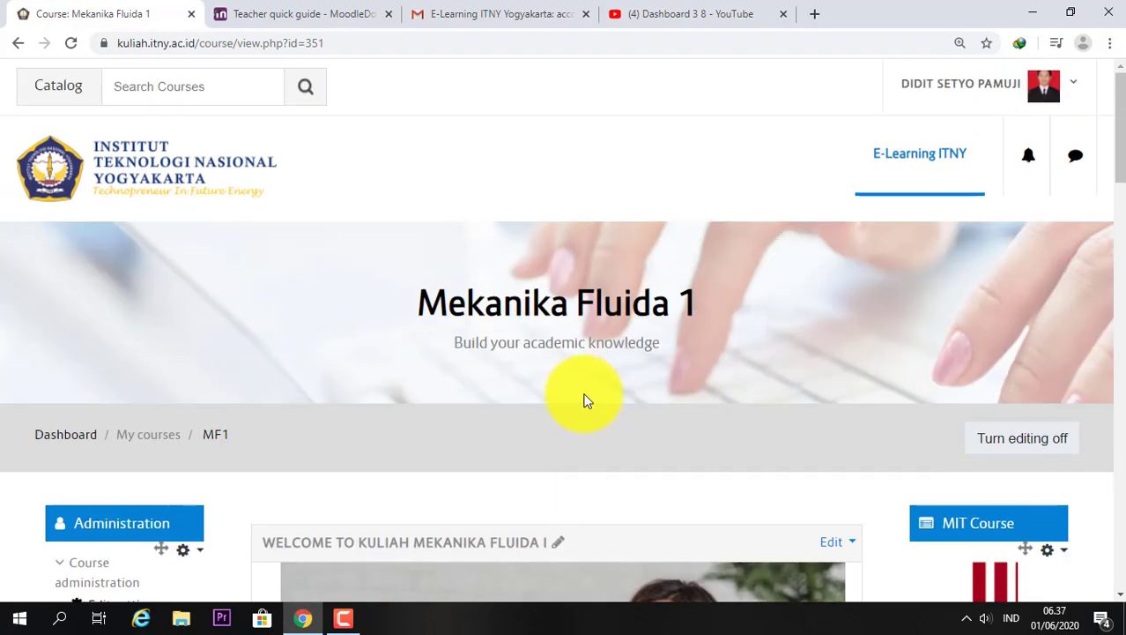
{"action": "scroll", "coordinate": [591, 395], "scroll_direction": "down", "scroll_amount": 8}
{"action": "scroll", "coordinate": [658, 368], "scroll_direction": "down", "scroll_amount": 6}
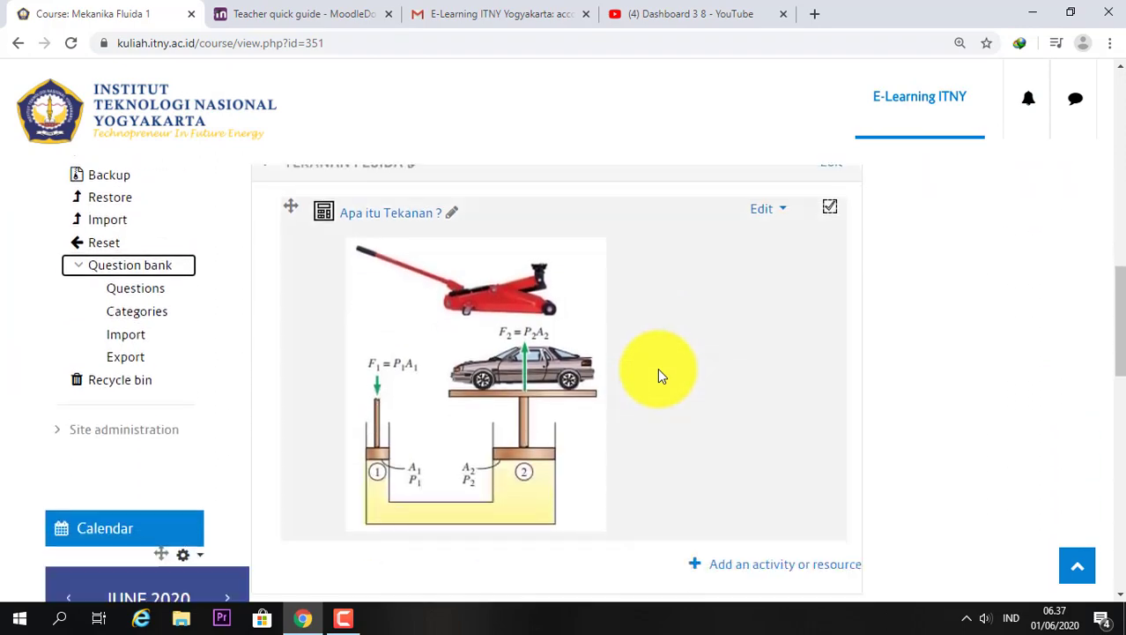
{"action": "scroll", "coordinate": [661, 377], "scroll_direction": "up", "scroll_amount": 12}
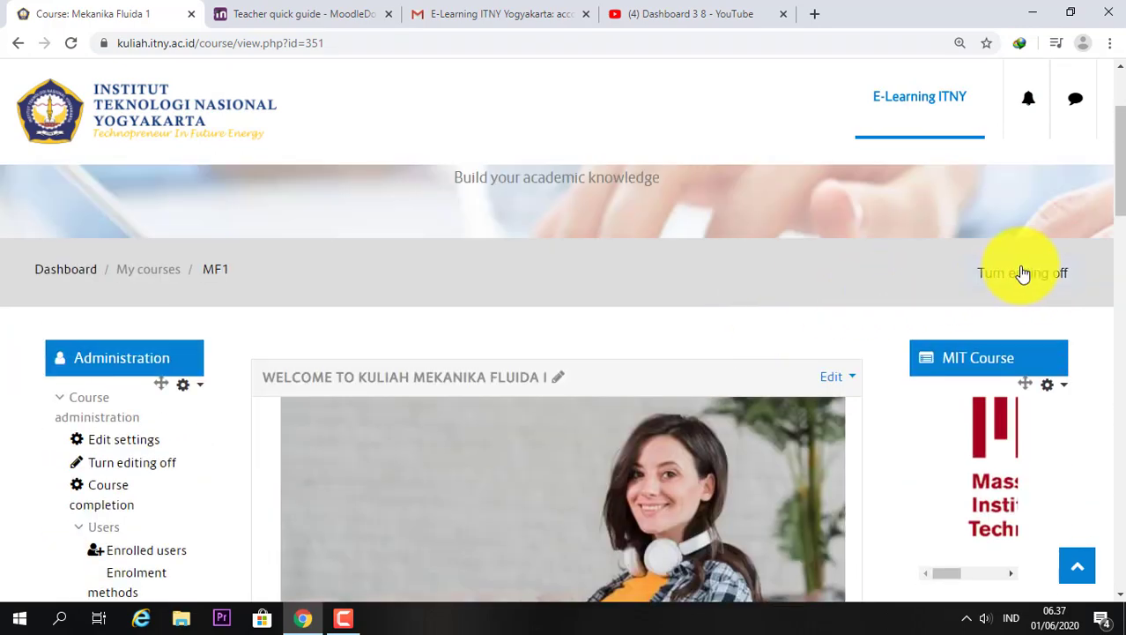
{"action": "left_click", "coordinate": [1022, 277]}
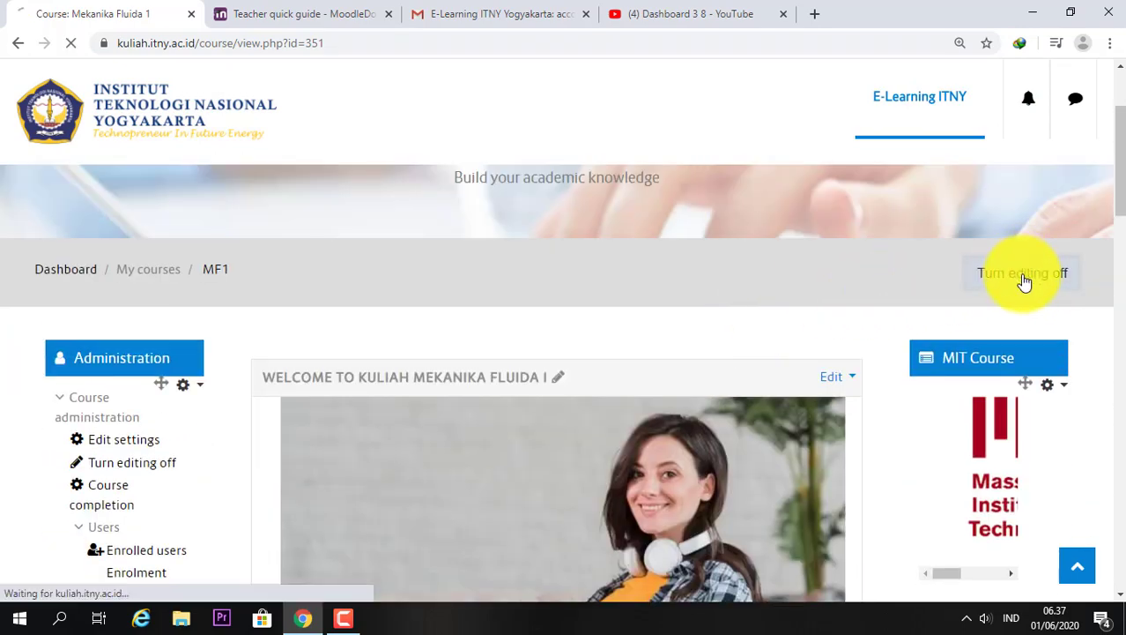
{"action": "scroll", "coordinate": [932, 325], "scroll_direction": "down", "scroll_amount": 4}
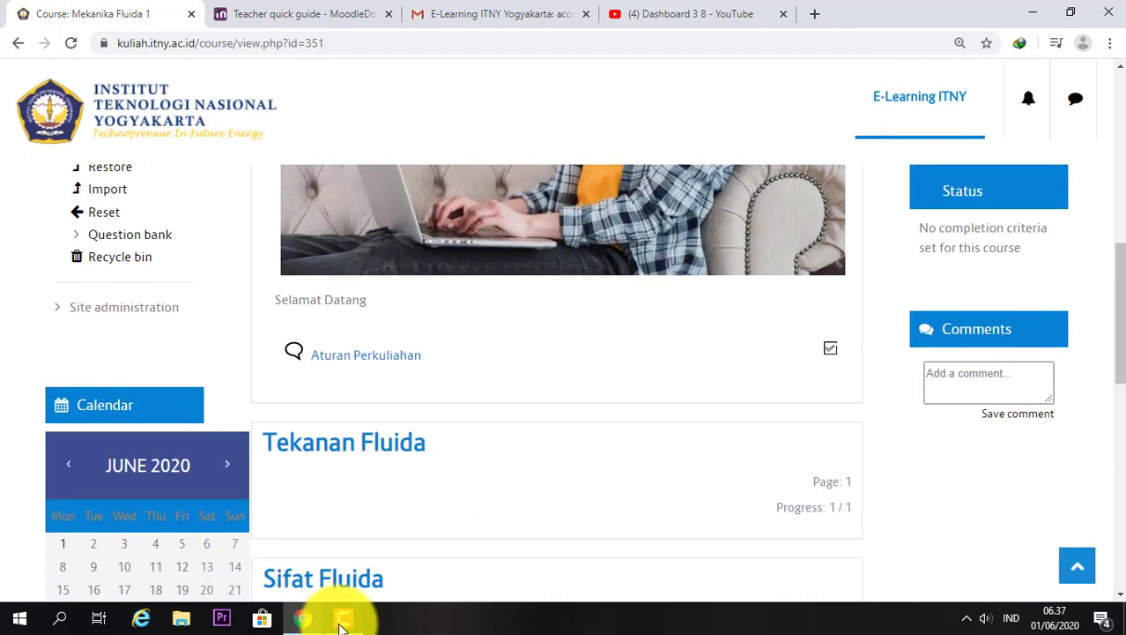